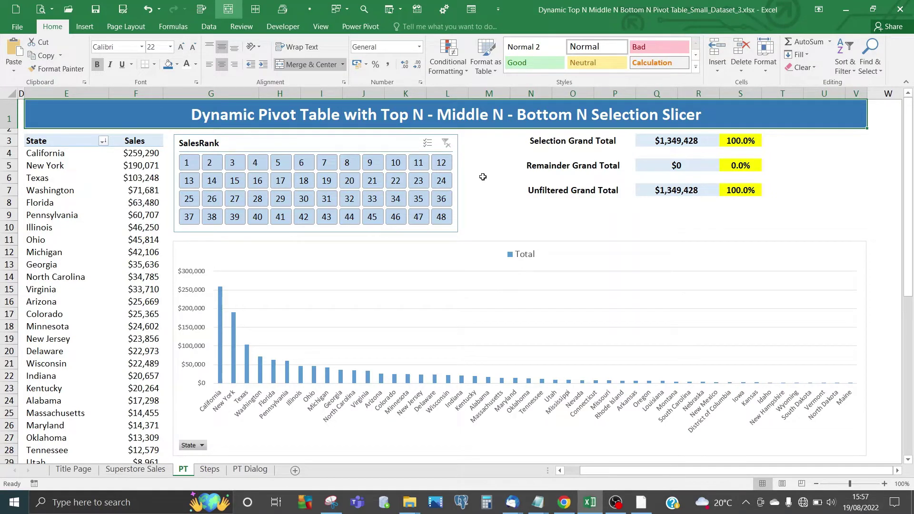
# Step: Review the pivot's state list down to the $1,349,428 Grand Total
pyautogui.click(39, 165)
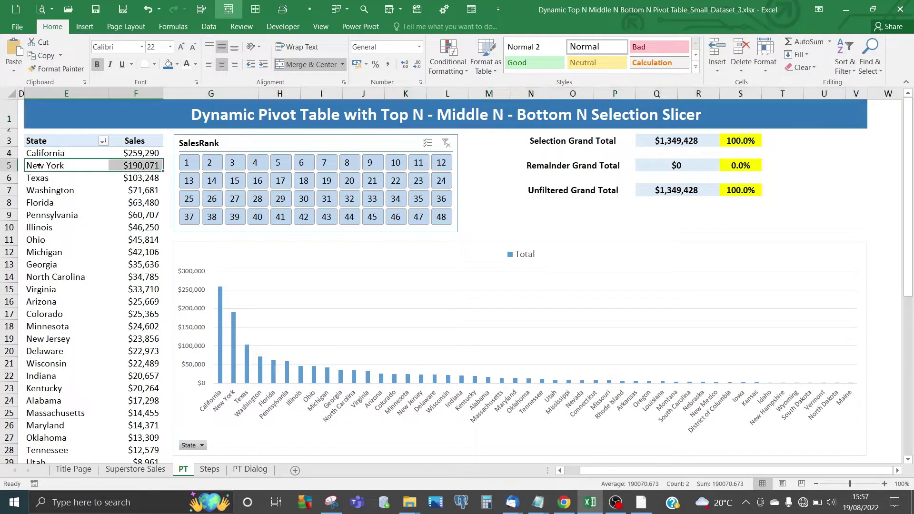
pyautogui.click(40, 140)
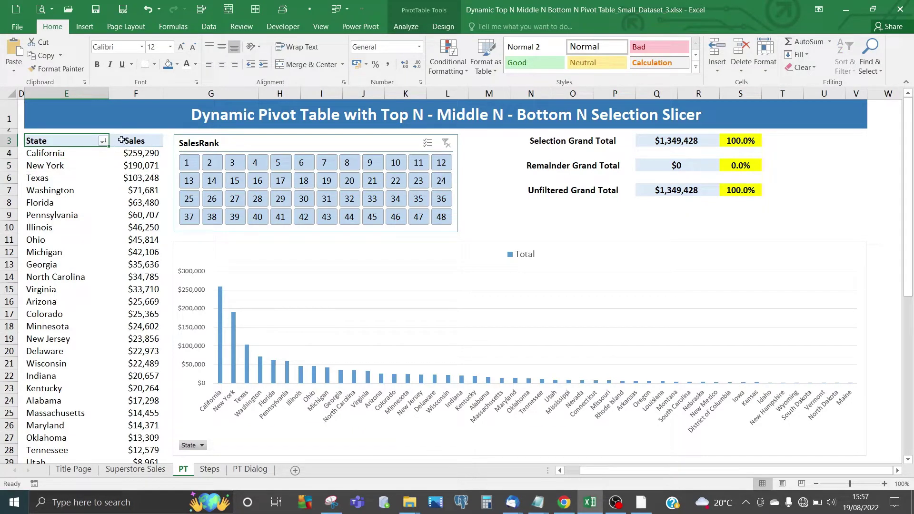
pyautogui.click(132, 141)
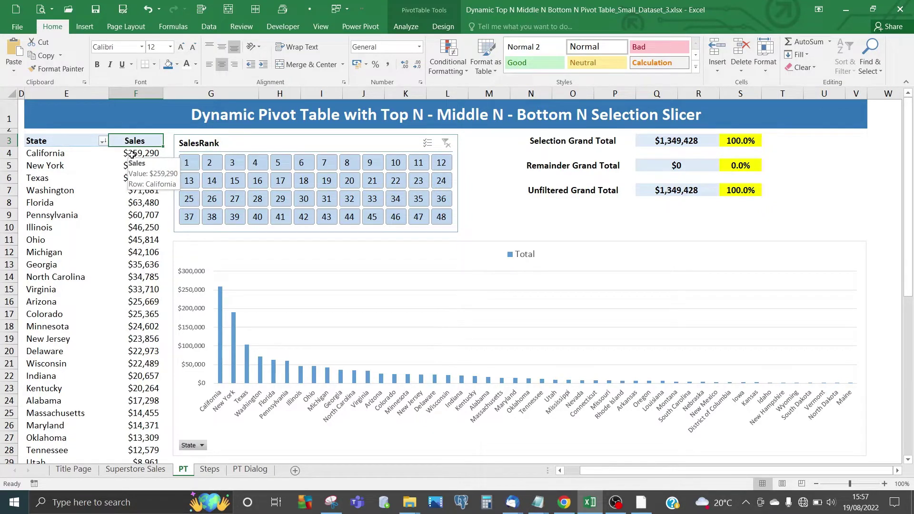
pyautogui.click(28, 214)
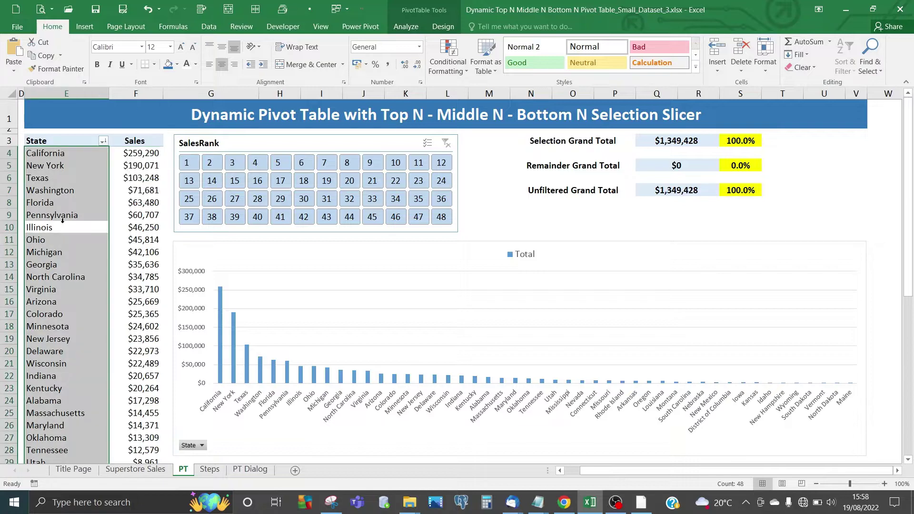
pyautogui.click(60, 252)
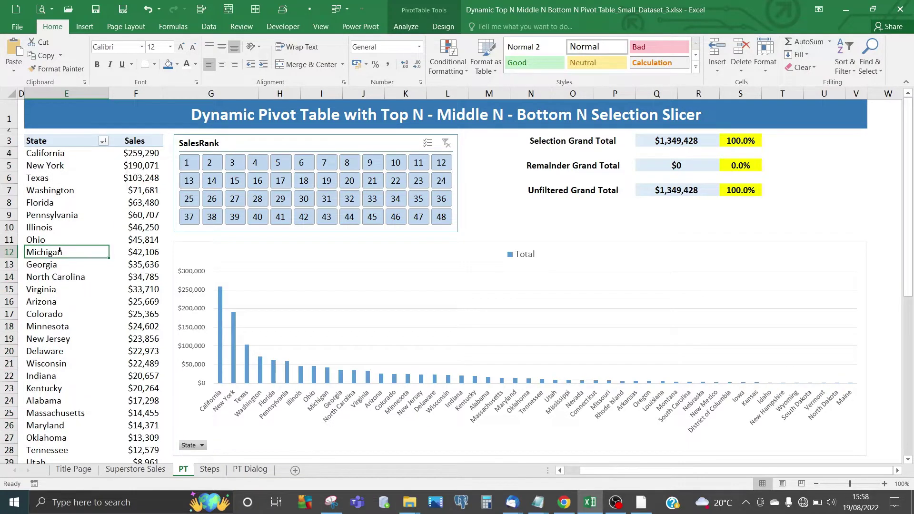
pyautogui.hotkey('ctrl', 'Down')
pyautogui.press('Up')
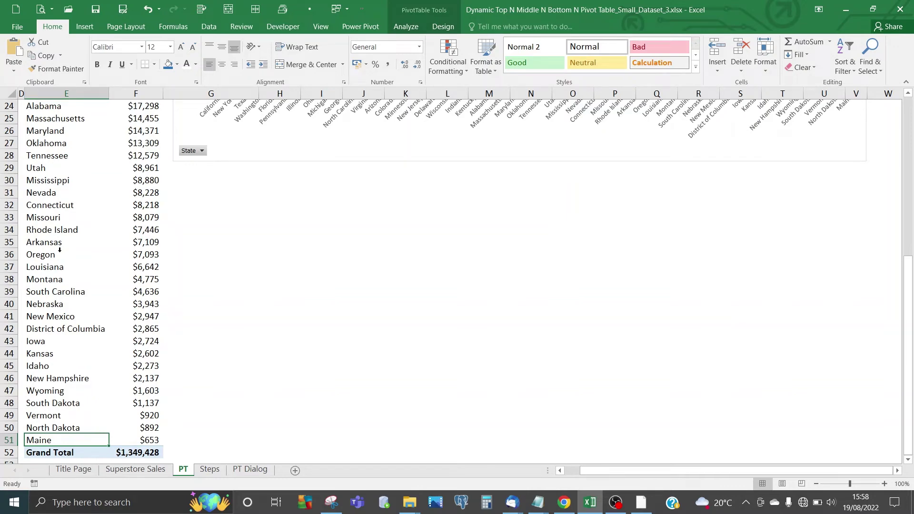
pyautogui.press('Down')
pyautogui.press('Right')
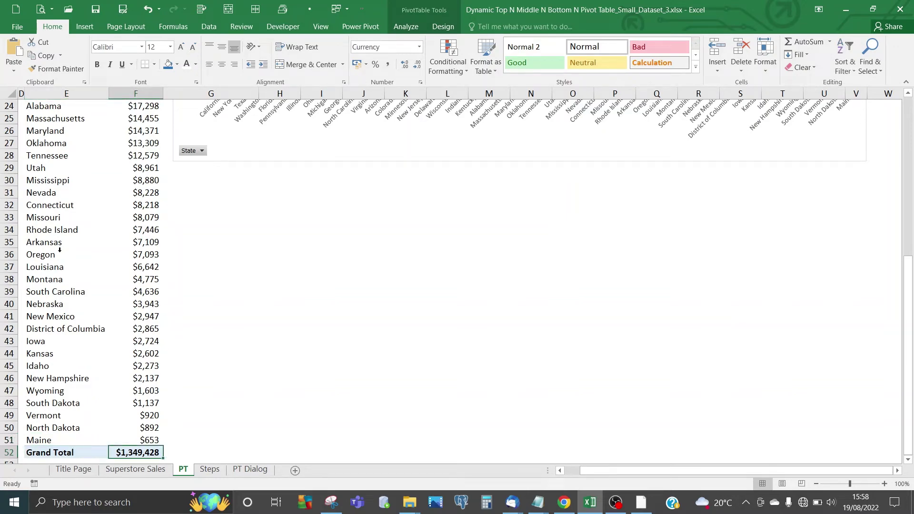
pyautogui.hotkey('ctrl', 'Home')
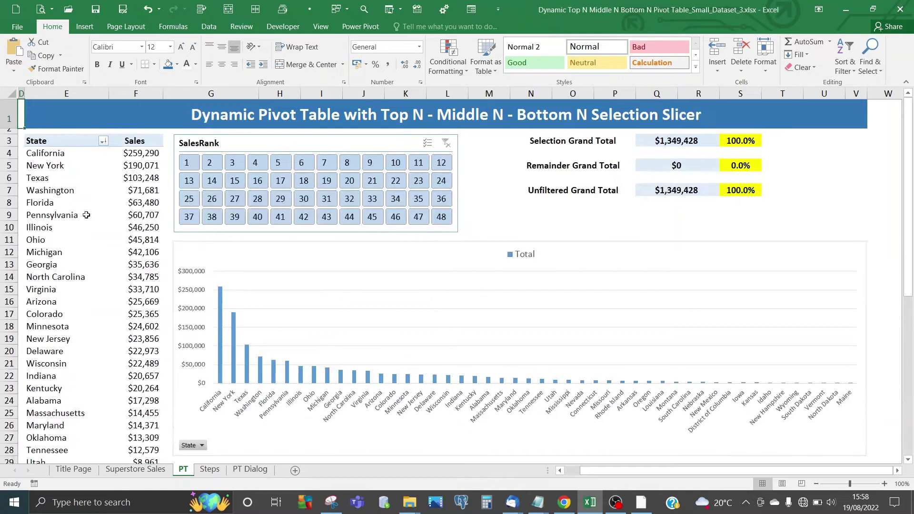
# Step: Filter the SalesRank slicer to ranks 1–10 and check the $918,283 (68.0%) selection total
pyautogui.click(204, 119)
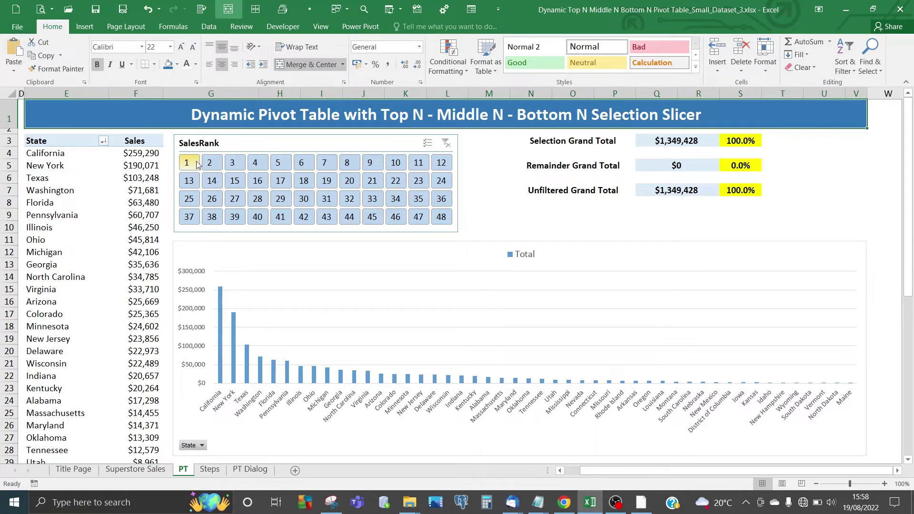
pyautogui.moveTo(192, 164); pyautogui.dragTo(393, 162)
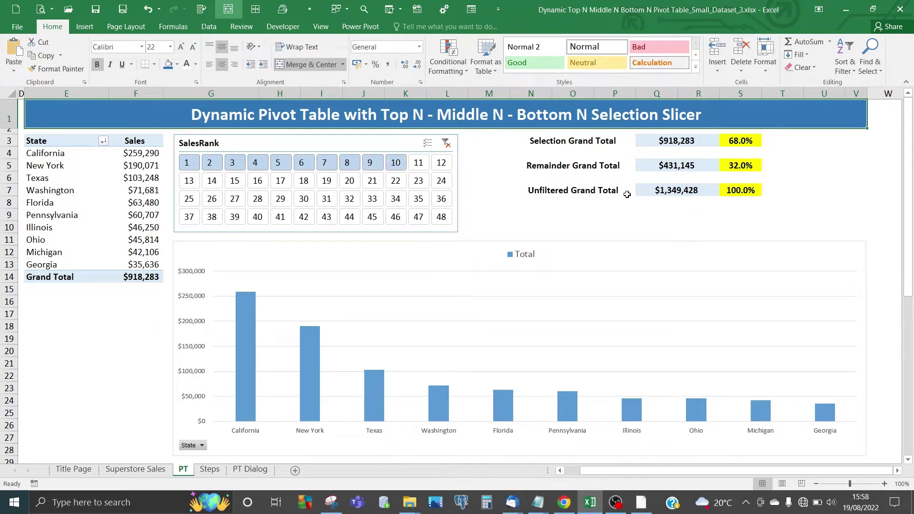
pyautogui.click(674, 141)
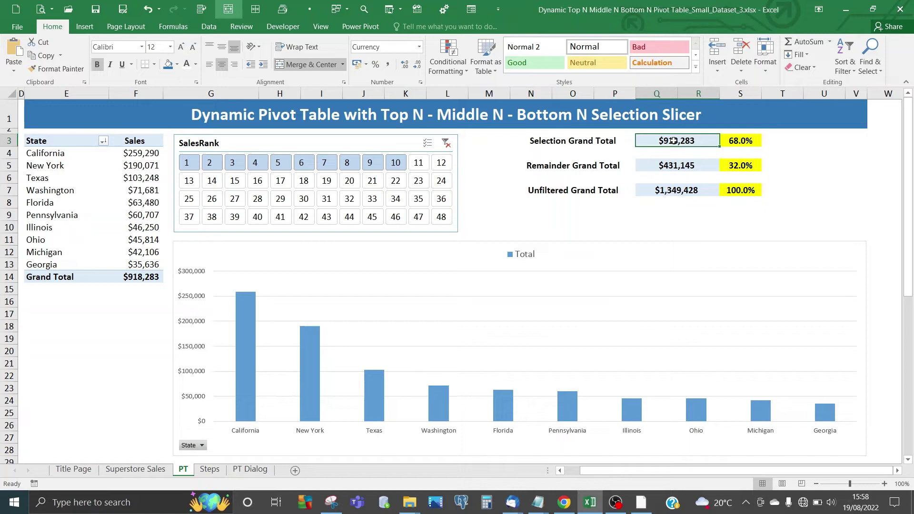
pyautogui.click(742, 140)
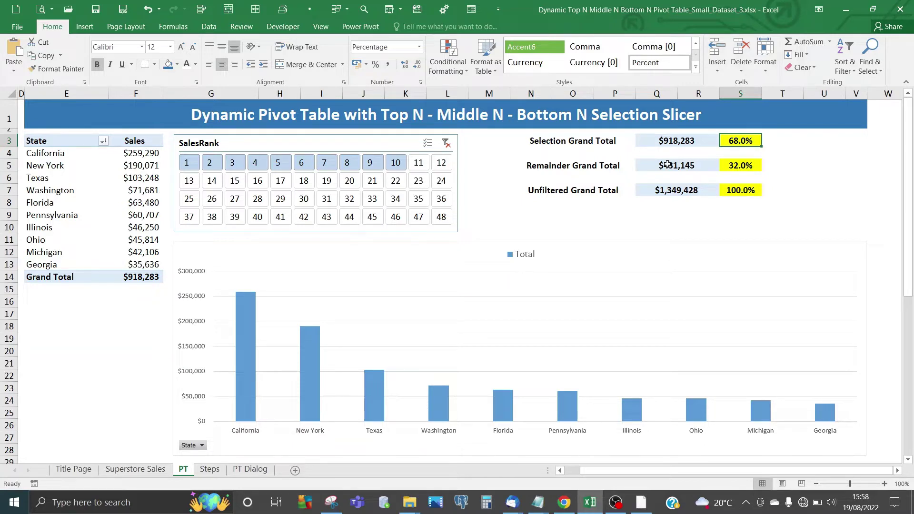
# Step: Check the remainder total (32.0%) and the unfiltered total at 100.0%
pyautogui.click(668, 164)
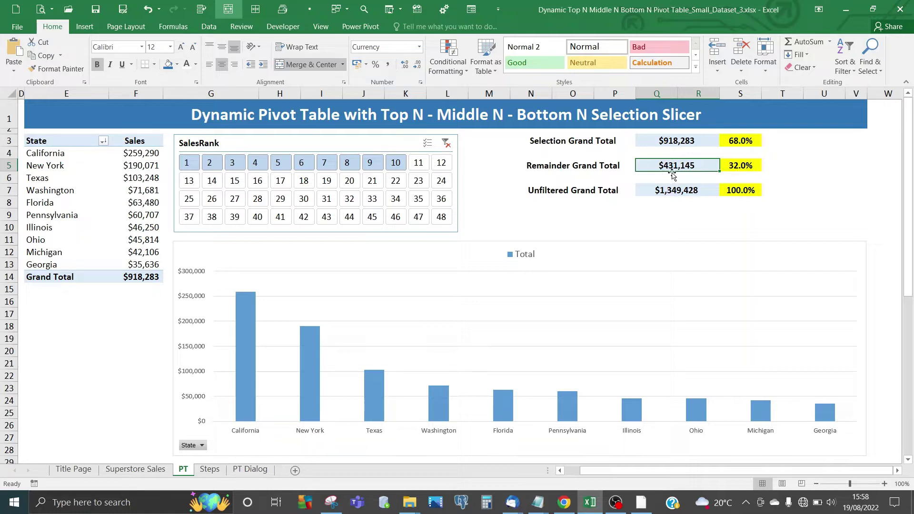
pyautogui.click(738, 163)
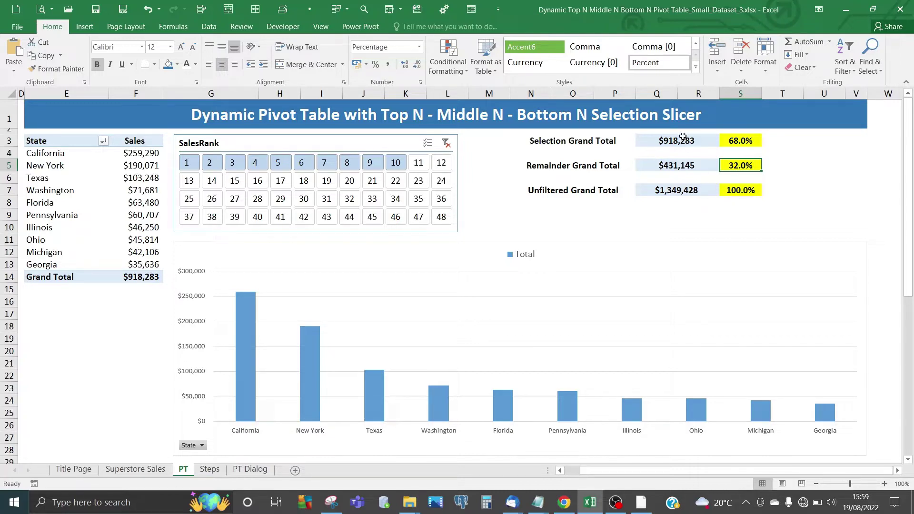
pyautogui.click(737, 189)
pyautogui.click(683, 200)
pyautogui.click(675, 193)
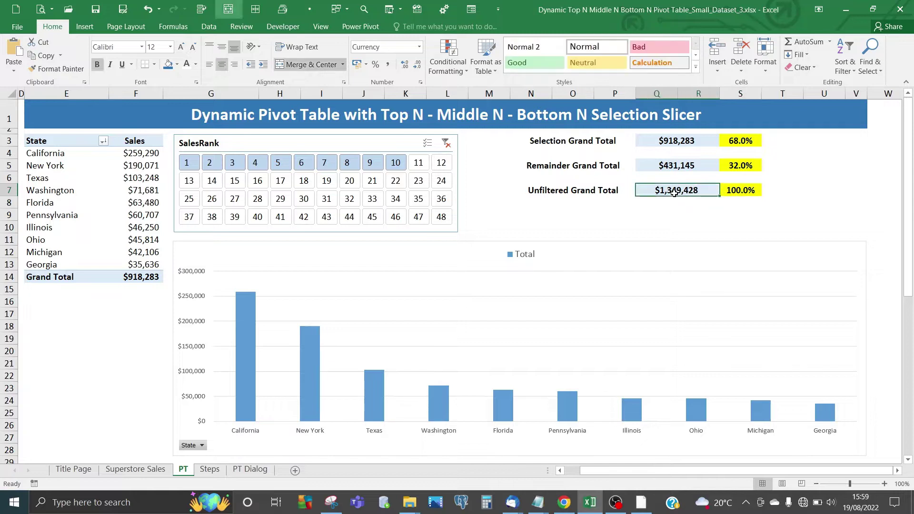
pyautogui.click(738, 190)
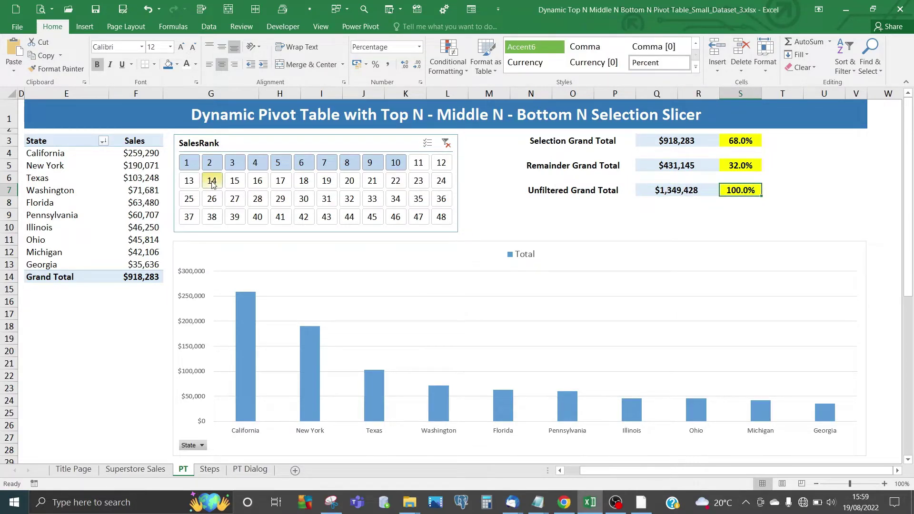
# Step: Select SalesRank ranks 1–20, showing twenty states totalling $1,172,653 (86.9%)
pyautogui.click(190, 166)
pyautogui.moveTo(191, 166); pyautogui.dragTo(350, 182)
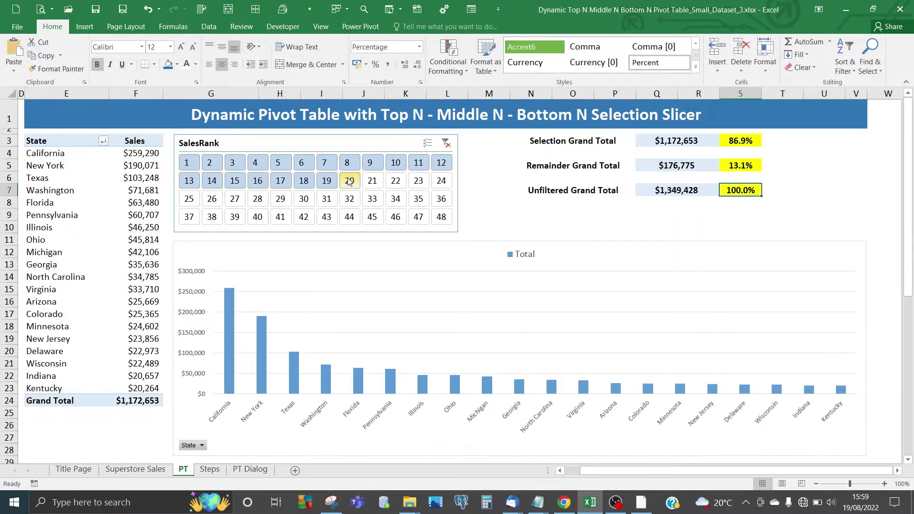
pyautogui.moveTo(133, 173)
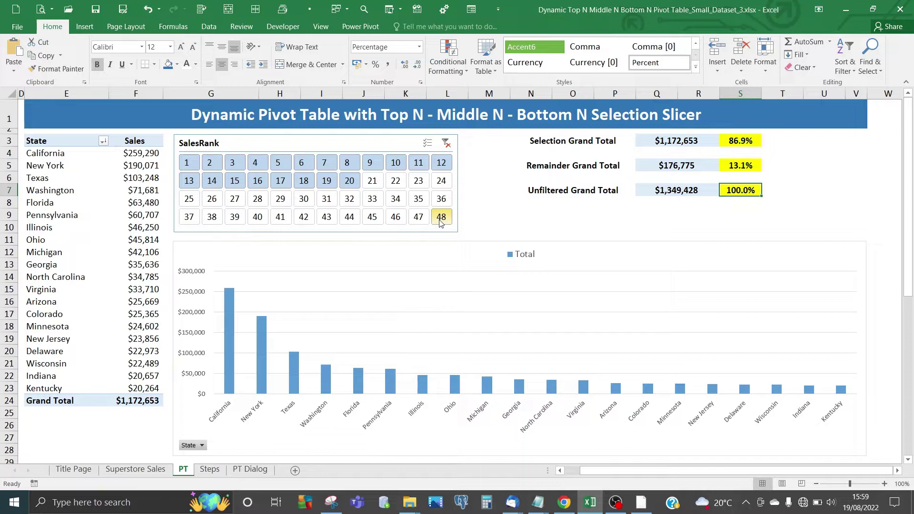
# Step: Filter ranks 38–48 and check the 1.5% share, then narrow to ranks 44–48 ($5,206)
pyautogui.moveTo(441, 223); pyautogui.dragTo(218, 221)
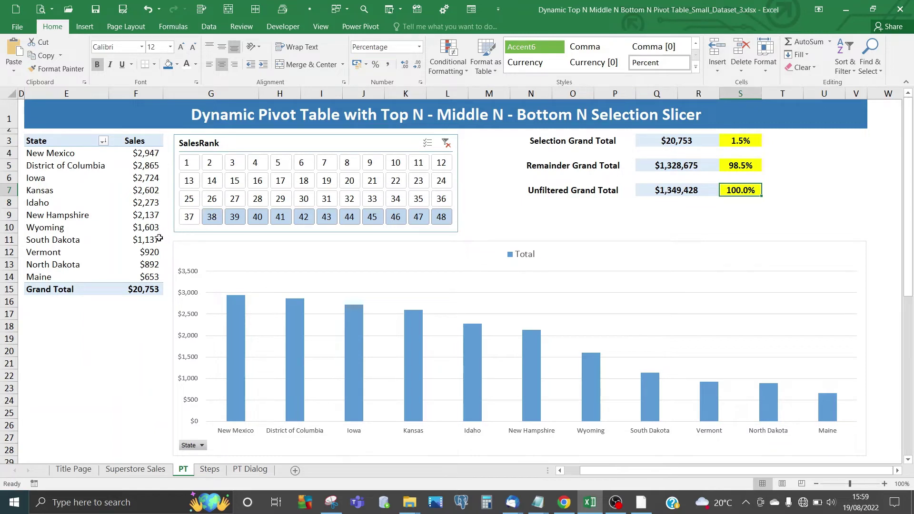
pyautogui.moveTo(124, 248)
pyautogui.click(729, 141)
pyautogui.click(692, 141)
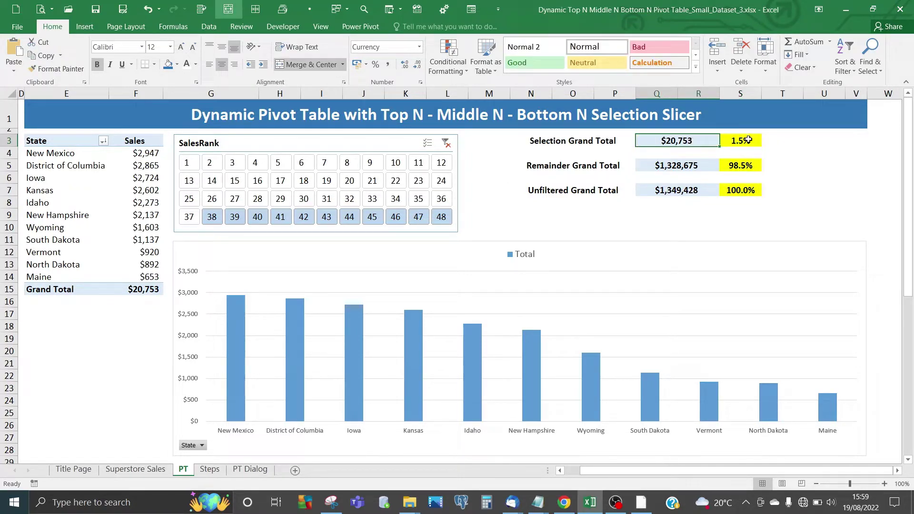
pyautogui.click(749, 140)
pyautogui.click(741, 167)
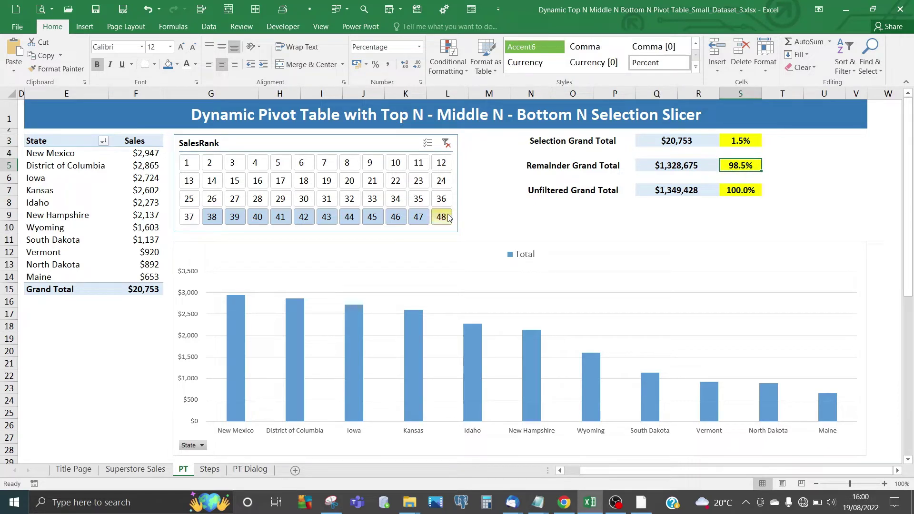
pyautogui.moveTo(442, 216); pyautogui.dragTo(355, 224)
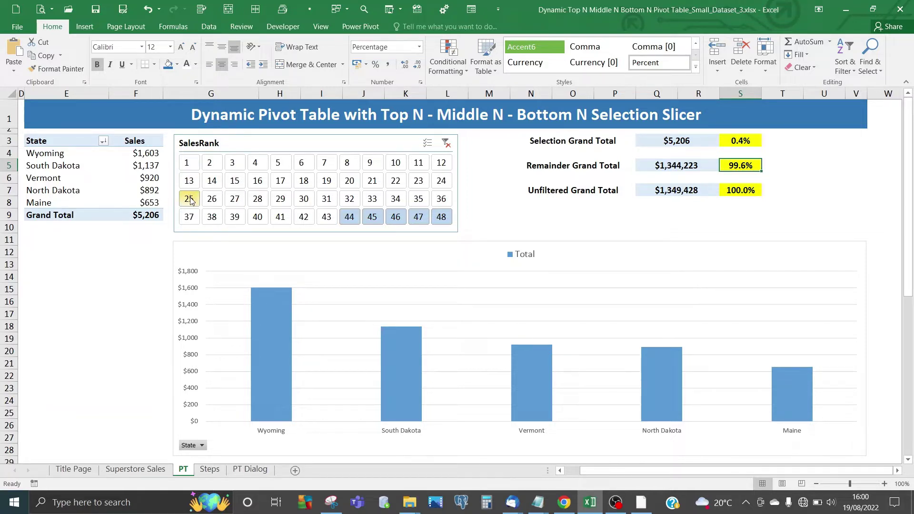
# Step: Select SalesRank ranks 25–30, showing six middle states totalling $54,945 (4.1%)
pyautogui.moveTo(190, 200); pyautogui.dragTo(310, 199)
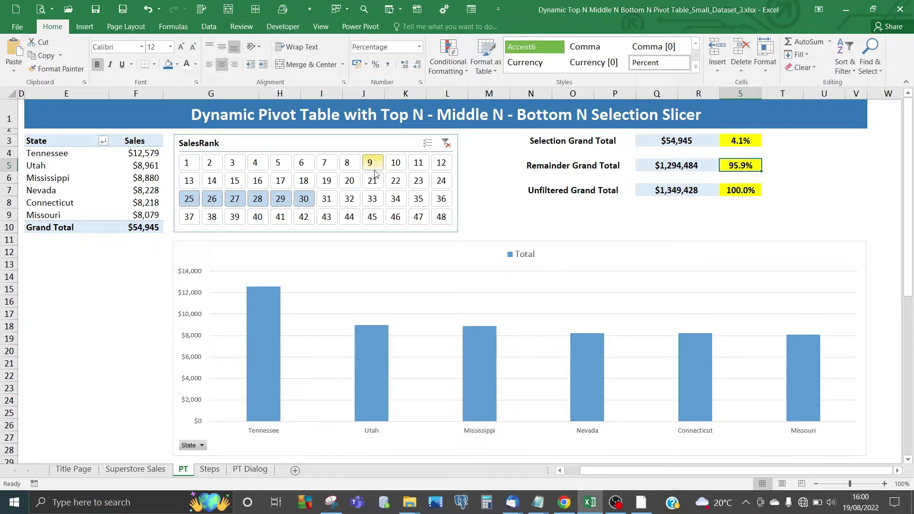
# Step: Pick ranks 10, 20, 28 and 45 in the SalesRank slicer, then clear the filter
pyautogui.click(398, 166)
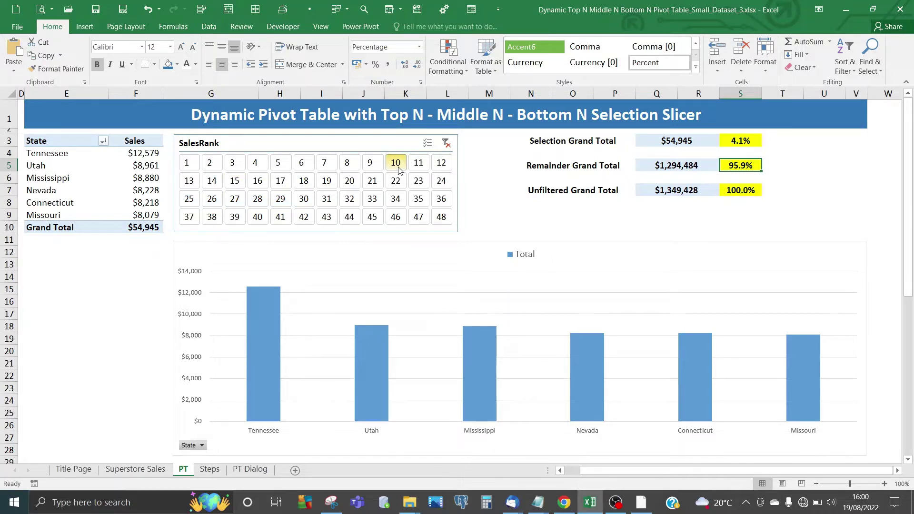
pyautogui.keyDown('ctrl'); pyautogui.click(349, 185); pyautogui.keyUp('ctrl')
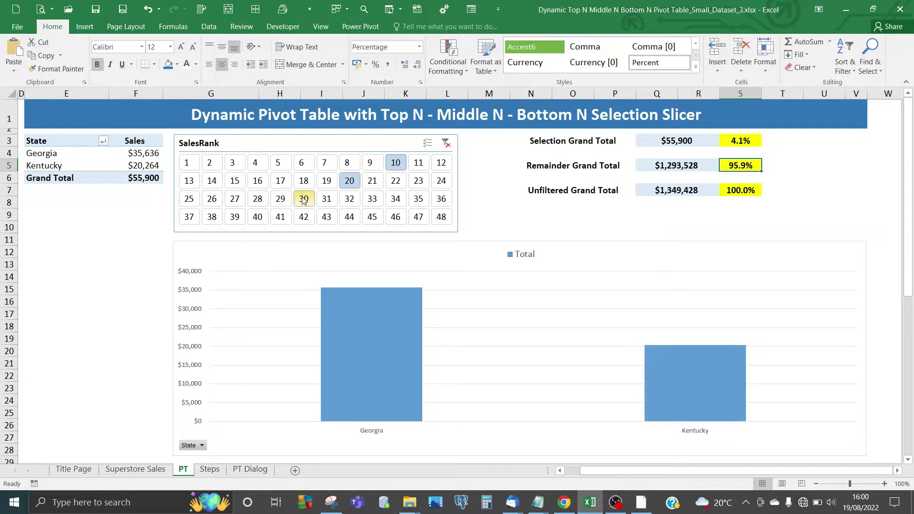
pyautogui.keyDown('ctrl'); pyautogui.click(260, 199); pyautogui.keyUp('ctrl')
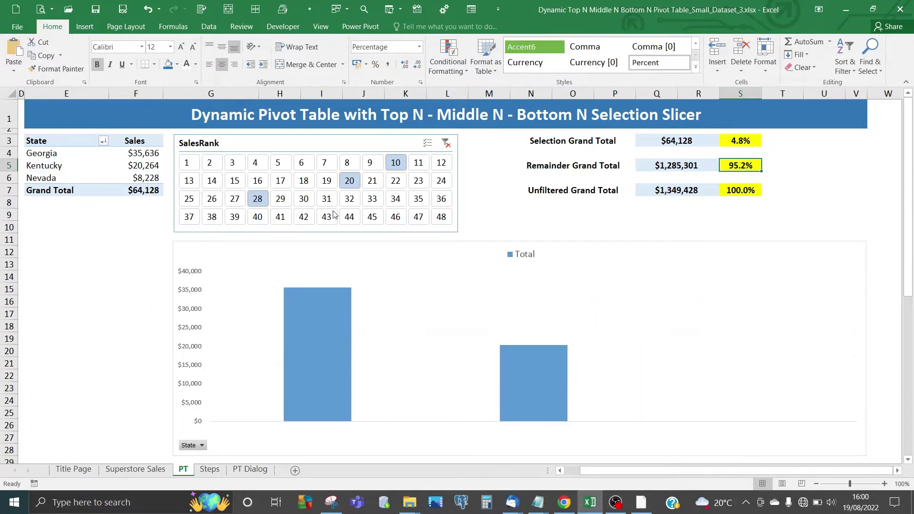
pyautogui.click(372, 217)
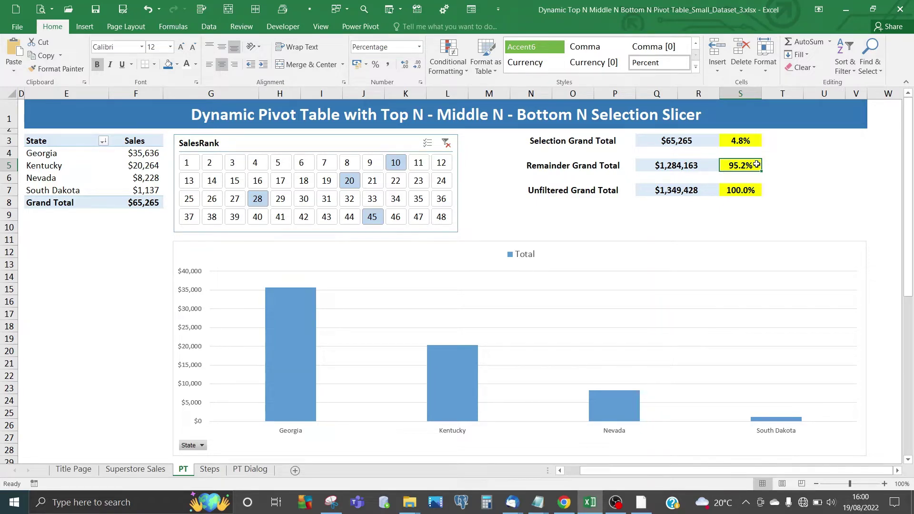
pyautogui.click(446, 143)
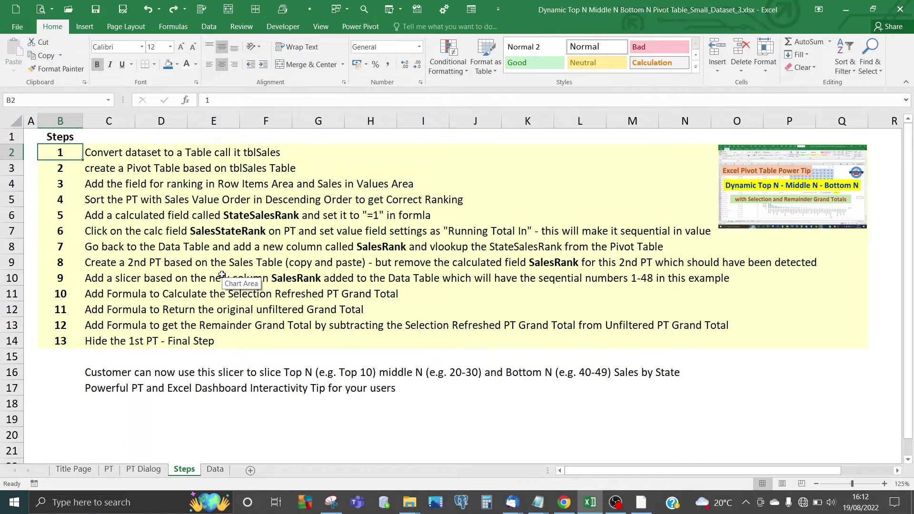
pyautogui.click(158, 196)
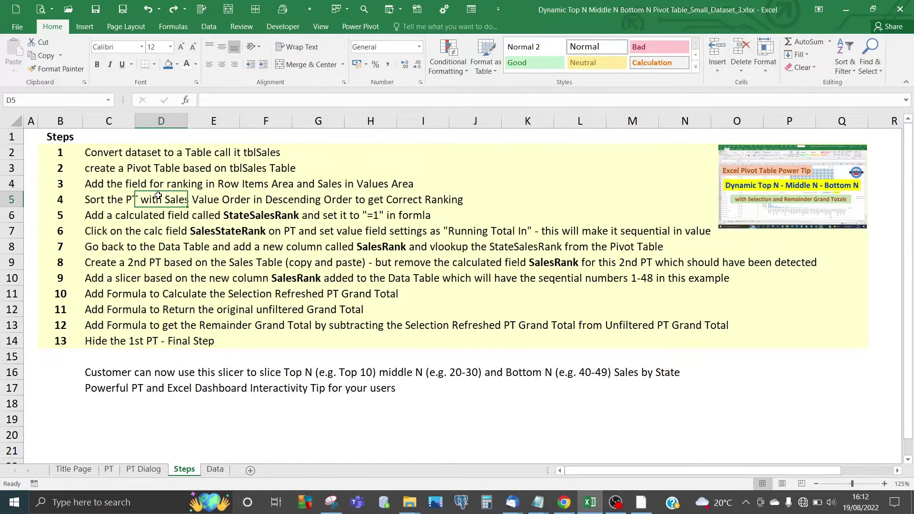
pyautogui.click(215, 469)
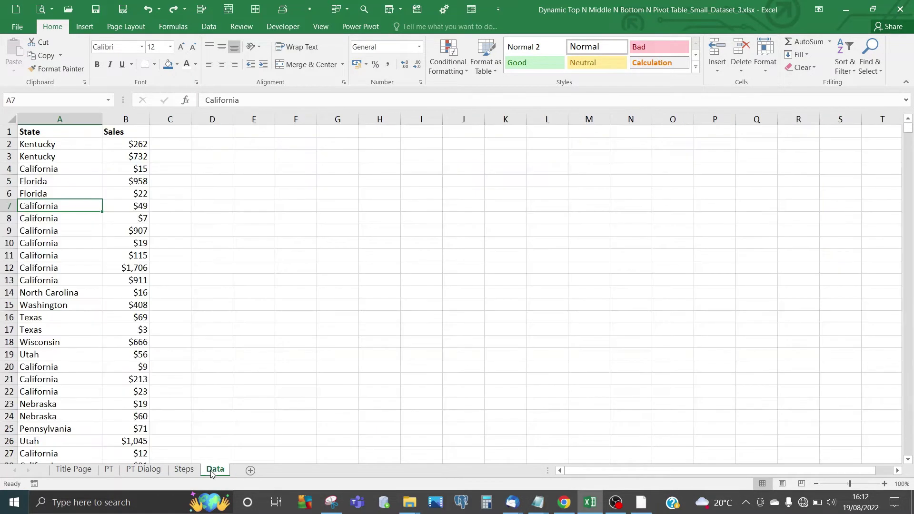
pyautogui.click(49, 169)
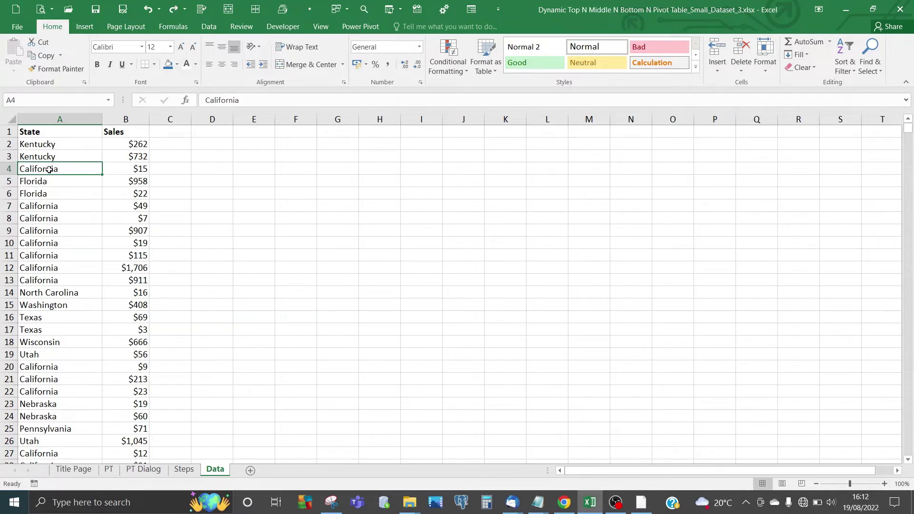
pyautogui.click(76, 203)
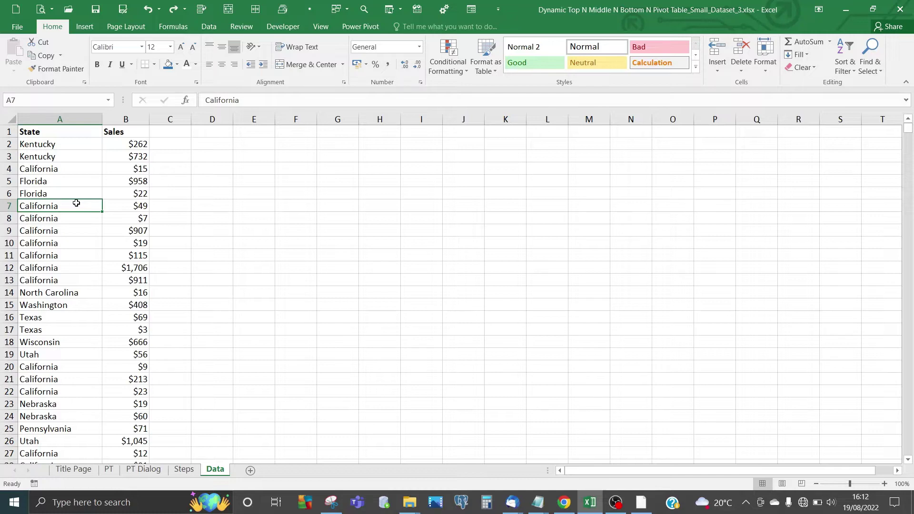
pyautogui.click(61, 191)
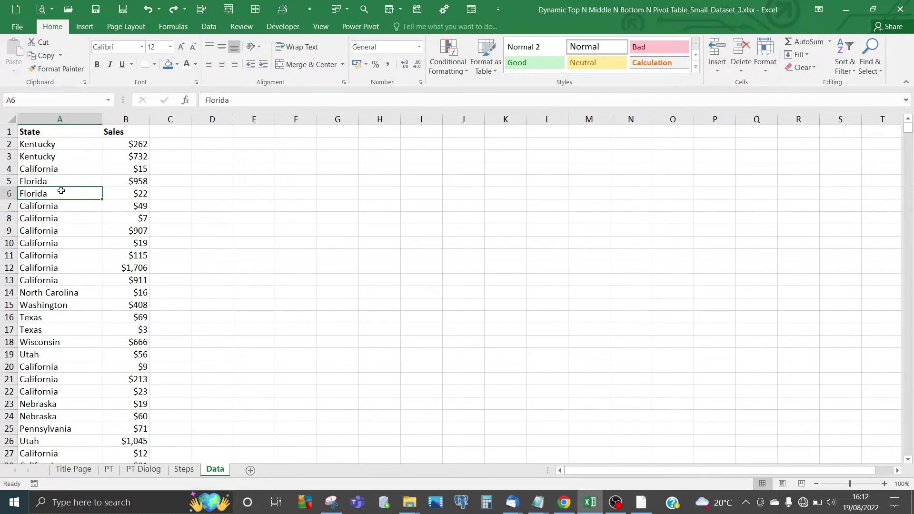
# Step: Convert the State and Sales data into a table with headers
pyautogui.click(84, 27)
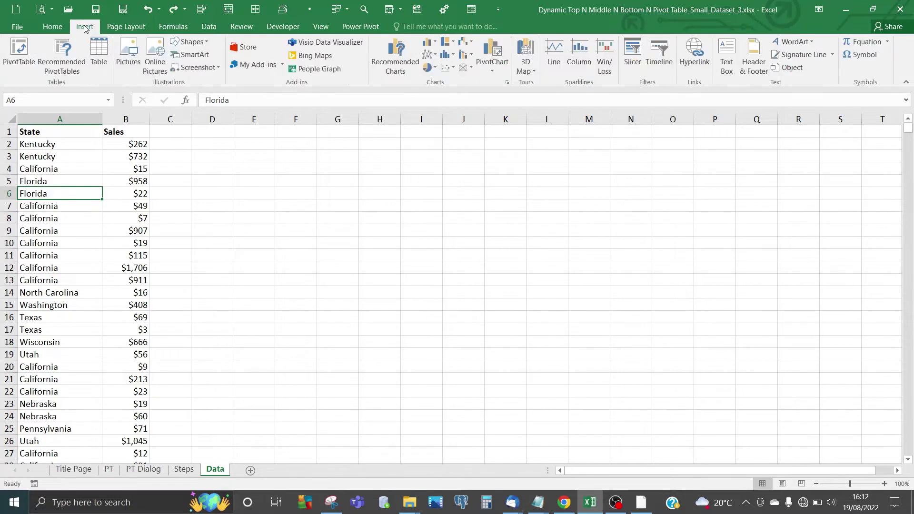
pyautogui.click(98, 51)
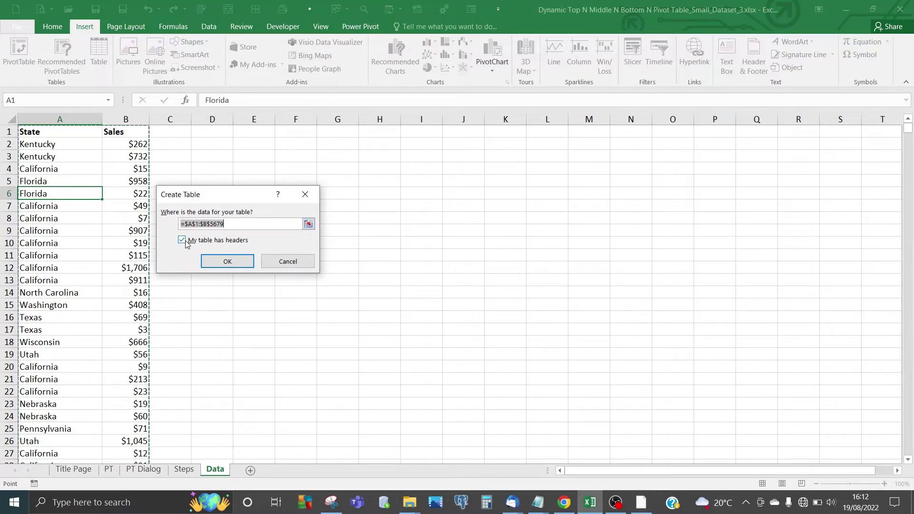
pyautogui.click(225, 262)
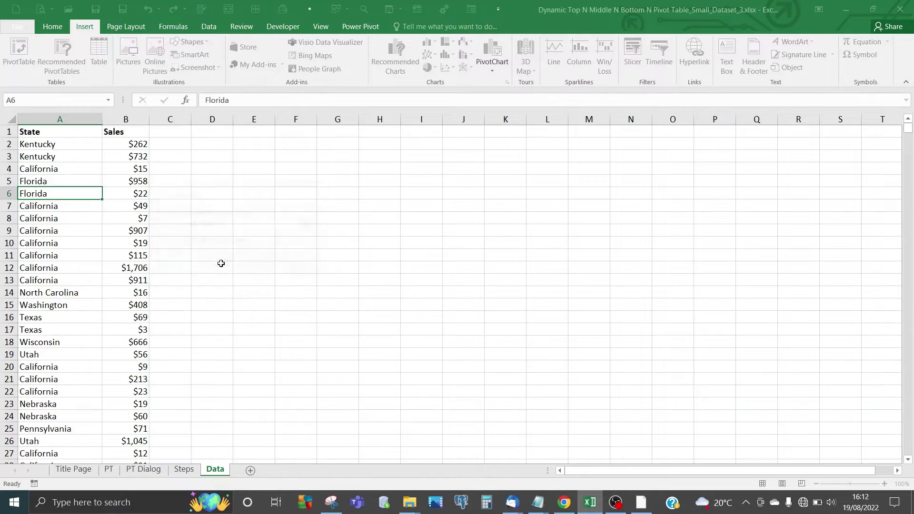
pyautogui.click(105, 232)
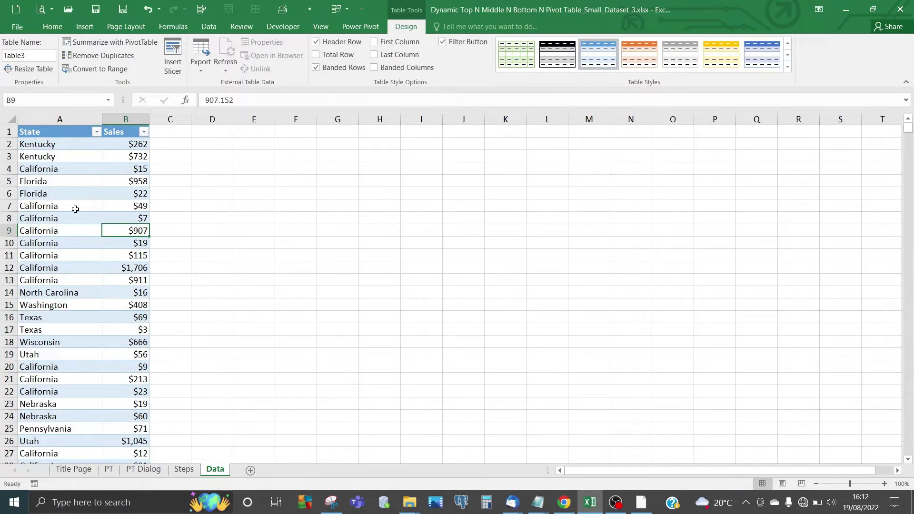
pyautogui.click(64, 193)
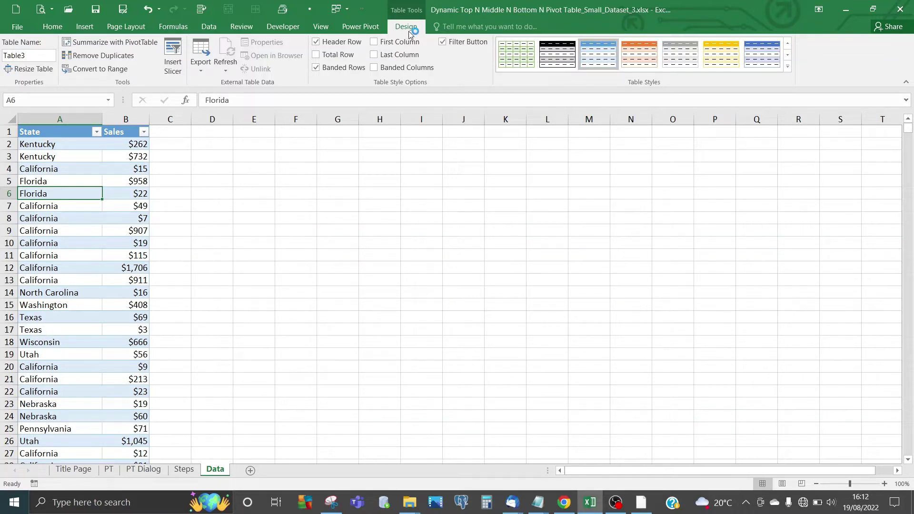
# Step: Rename the table from Table3 to tblSalesData
pyautogui.click(22, 56)
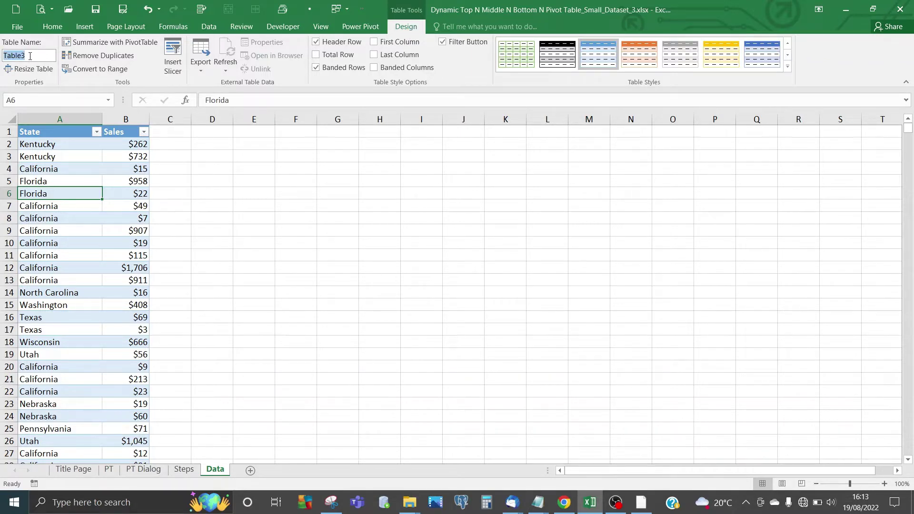
pyautogui.write('tblSalesData')
pyautogui.click(72, 206)
pyautogui.click(74, 224)
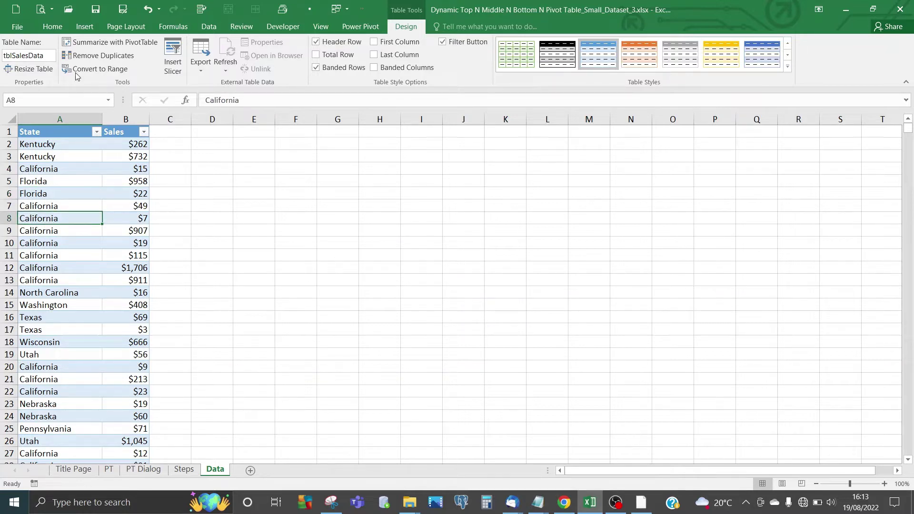
# Step: Insert a PivotTable from tblSalesData at Data!$E$5 on the existing worksheet
pyautogui.click(86, 27)
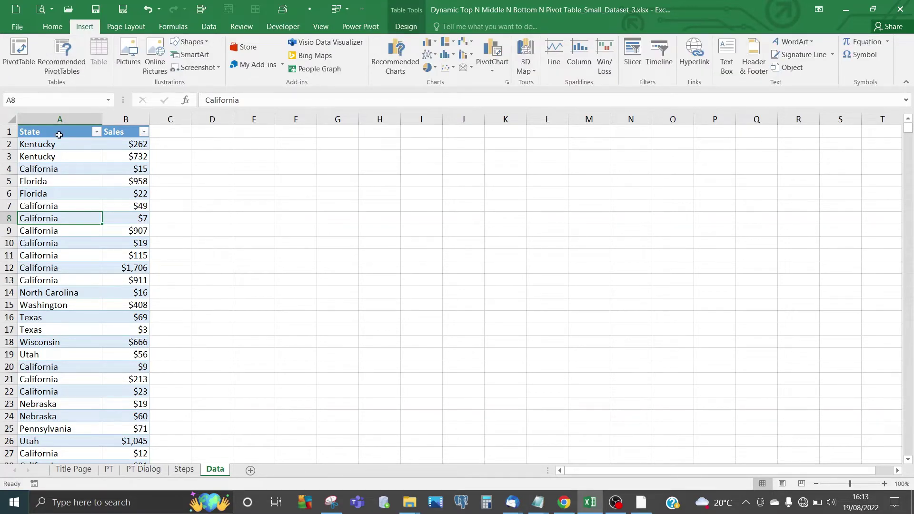
pyautogui.click(23, 75)
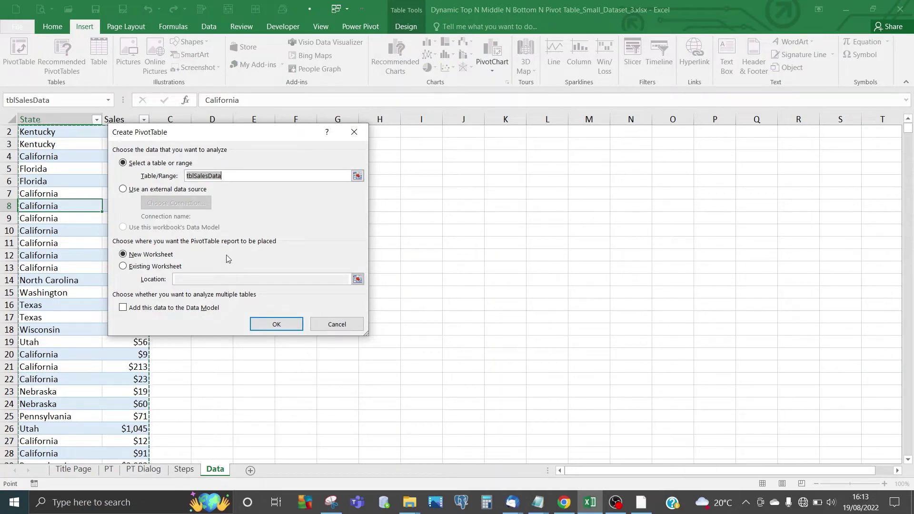
pyautogui.click(124, 267)
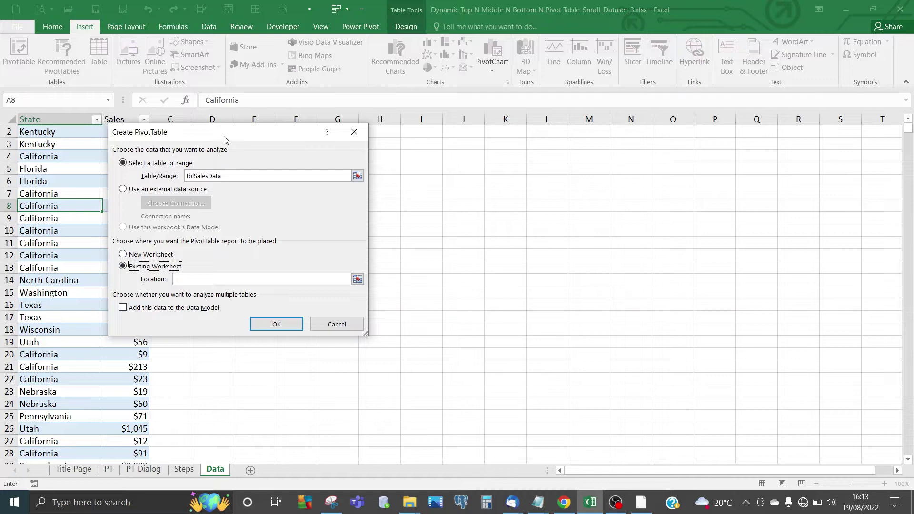
pyautogui.moveTo(226, 135); pyautogui.dragTo(432, 150)
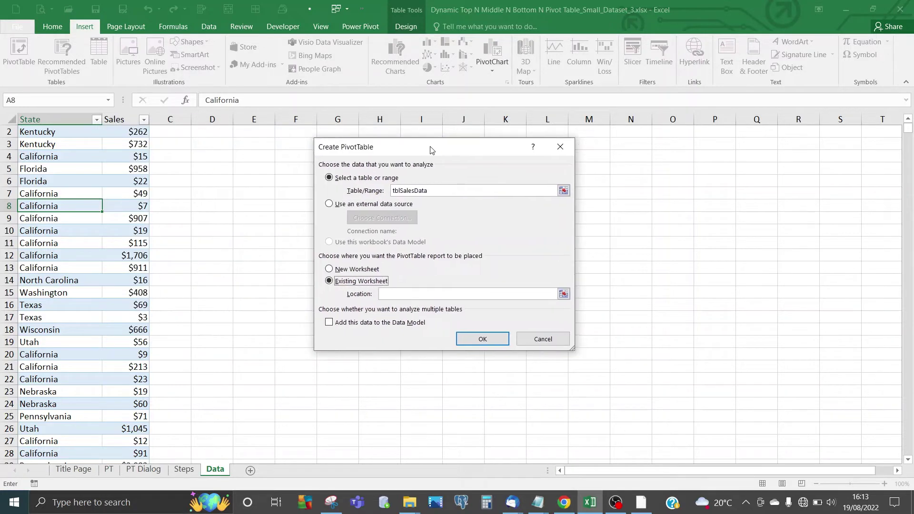
pyautogui.click(563, 294)
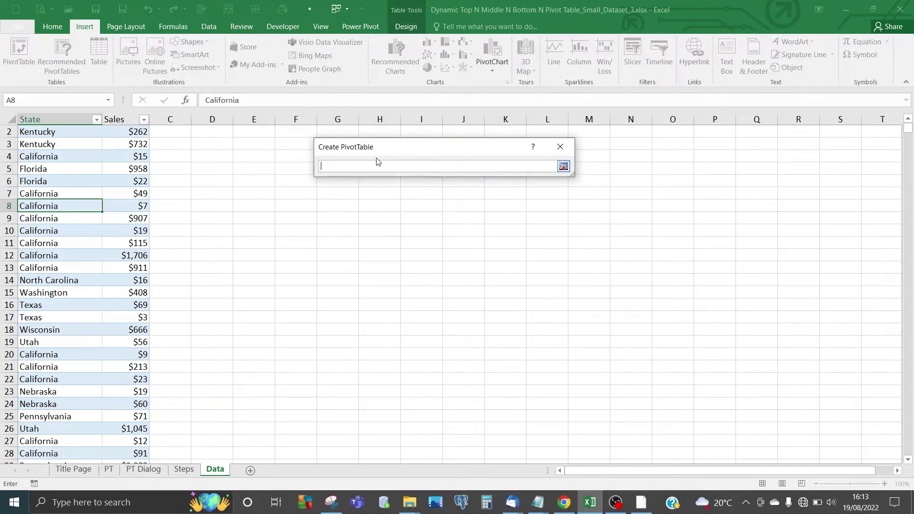
pyautogui.click(262, 169)
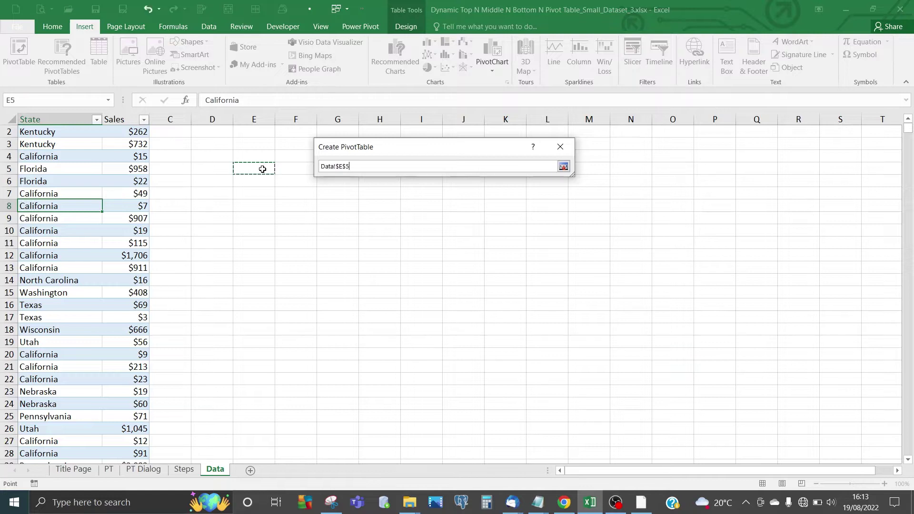
pyautogui.click(563, 166)
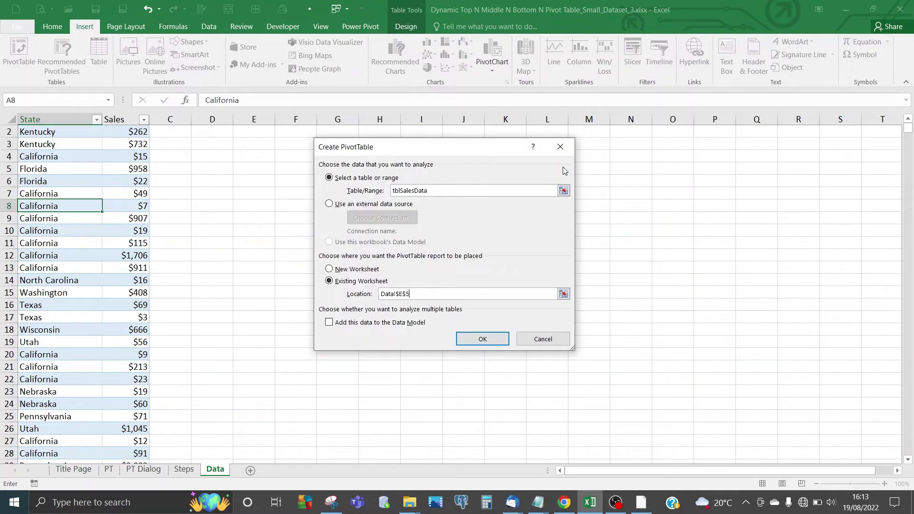
pyautogui.click(482, 337)
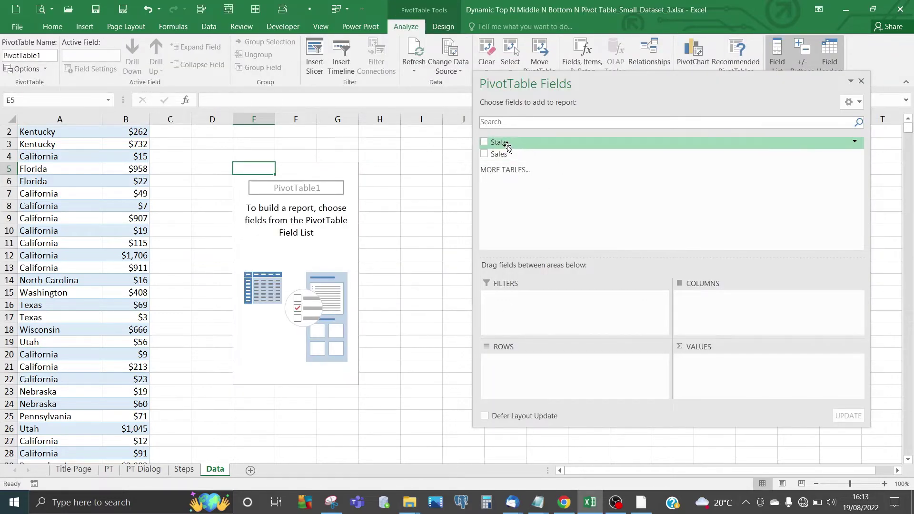
# Step: Add State as the pivot rows and Sales as Sum of Sales values
pyautogui.moveTo(507, 145); pyautogui.dragTo(531, 361)
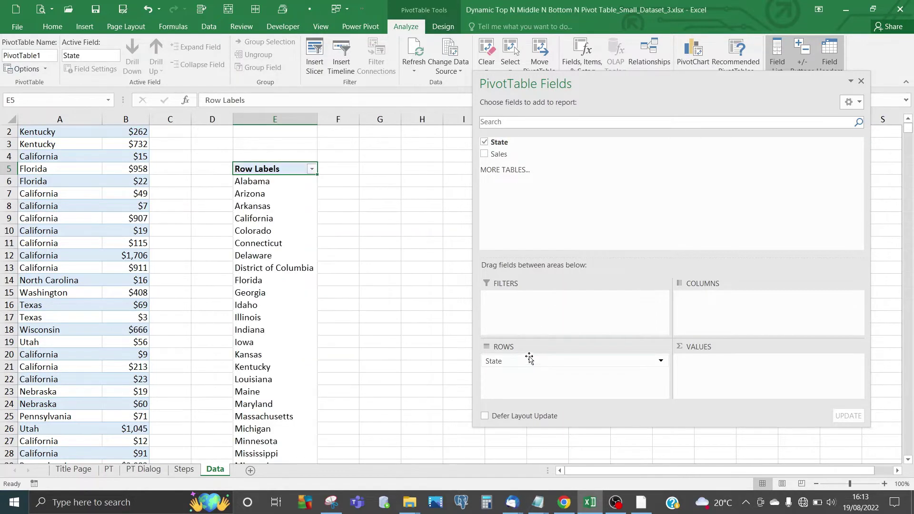
pyautogui.moveTo(498, 159); pyautogui.dragTo(719, 362)
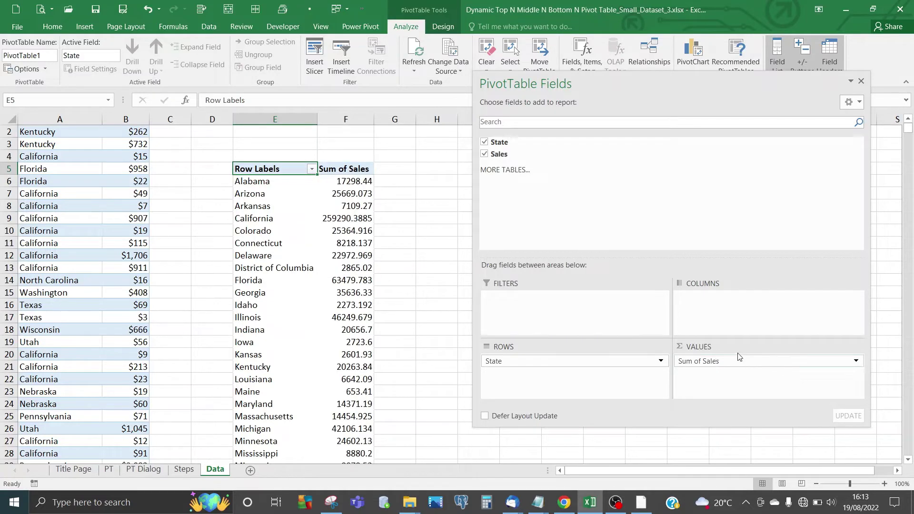
pyautogui.click(699, 361)
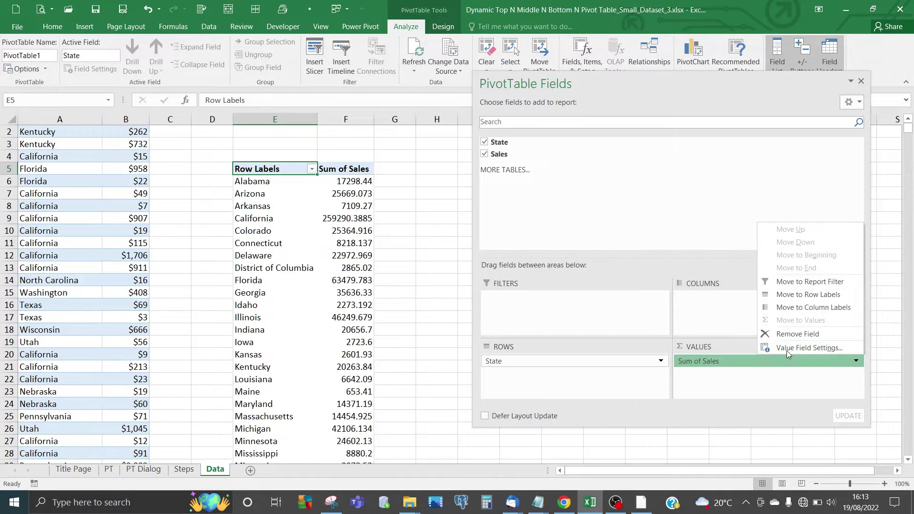
pyautogui.click(786, 350)
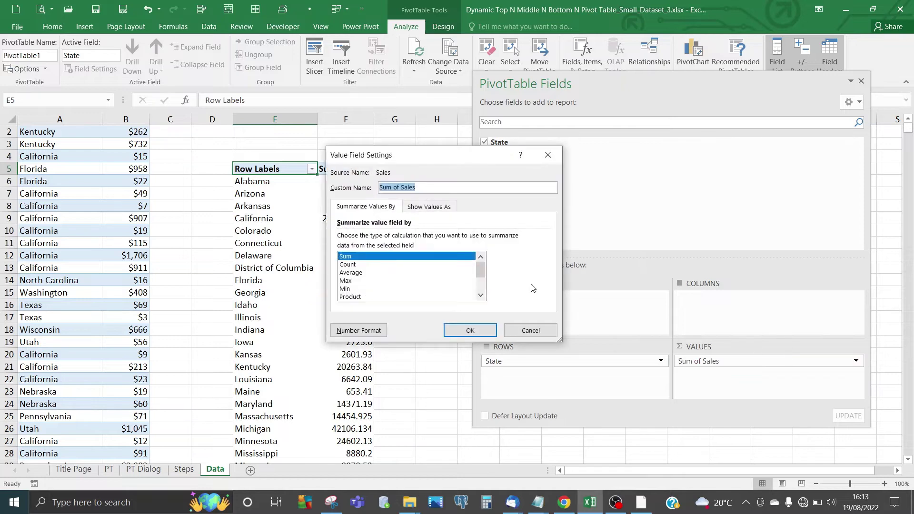
# Step: Format Sum of Sales as Currency with 0 decimals and the $ English (United States) symbol
pyautogui.click(357, 332)
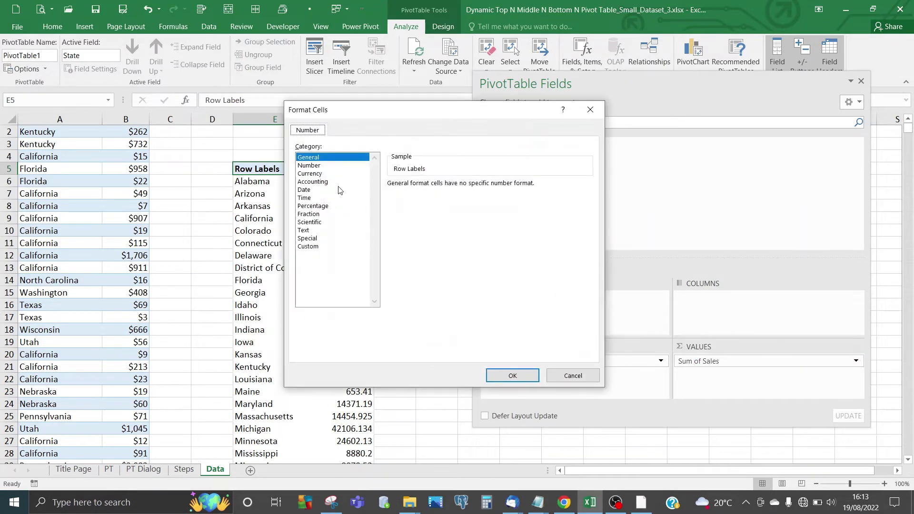
pyautogui.click(325, 174)
pyautogui.click(471, 187)
pyautogui.click(471, 187)
pyautogui.click(584, 202)
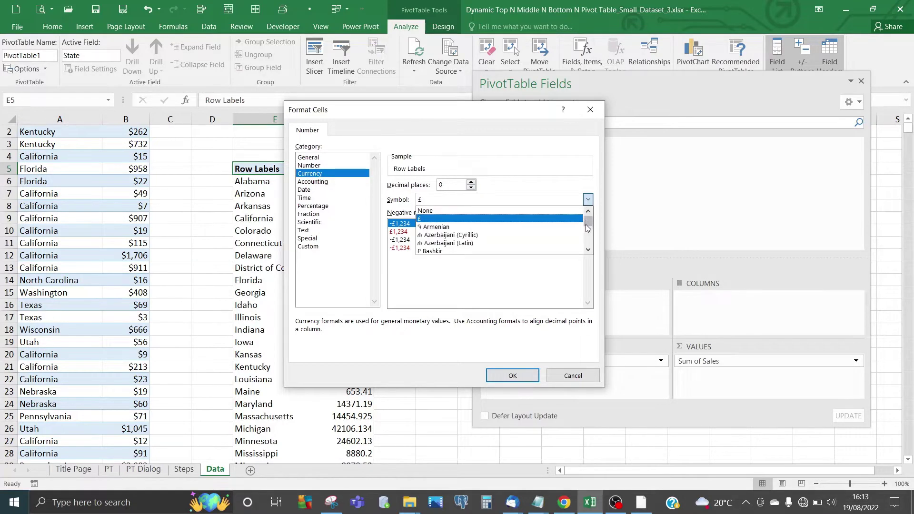
pyautogui.moveTo(587, 221)
pyautogui.mouseDown()
pyautogui.moveTo(587, 236)
pyautogui.moveTo(587, 221)
pyautogui.mouseUp()
pyautogui.click(588, 251)
pyautogui.click(588, 250)
pyautogui.click(588, 251)
pyautogui.click(589, 251)
pyautogui.click(588, 251)
pyautogui.click(588, 251)
pyautogui.click(588, 250)
pyautogui.click(588, 251)
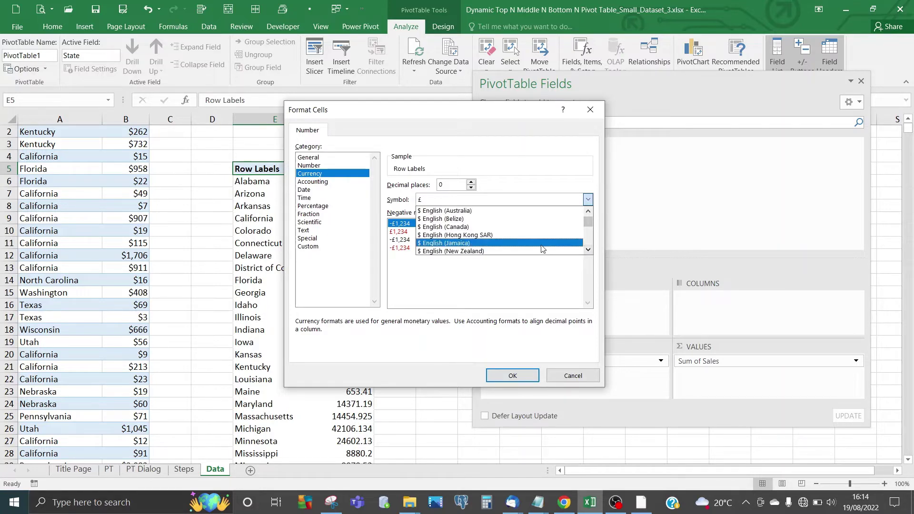
pyautogui.click(588, 251)
pyautogui.click(589, 251)
pyautogui.click(589, 251)
pyautogui.click(589, 250)
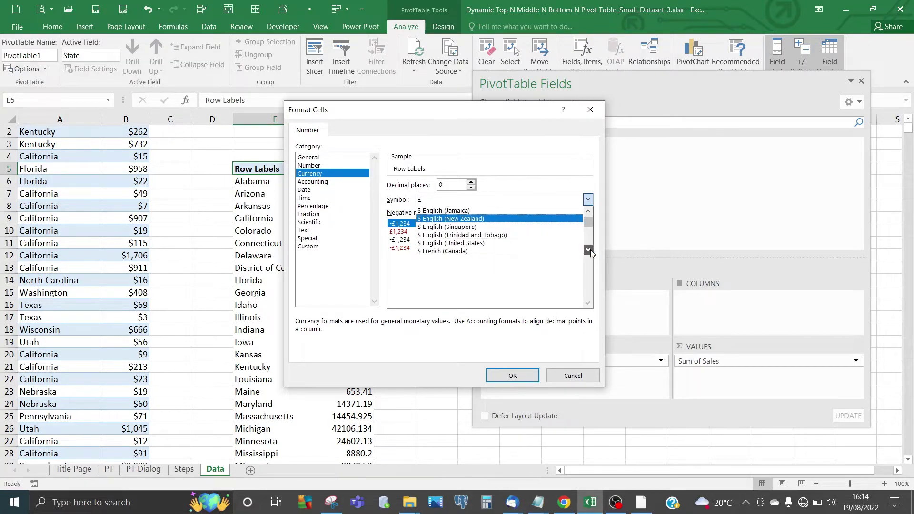
pyautogui.click(482, 243)
pyautogui.click(512, 377)
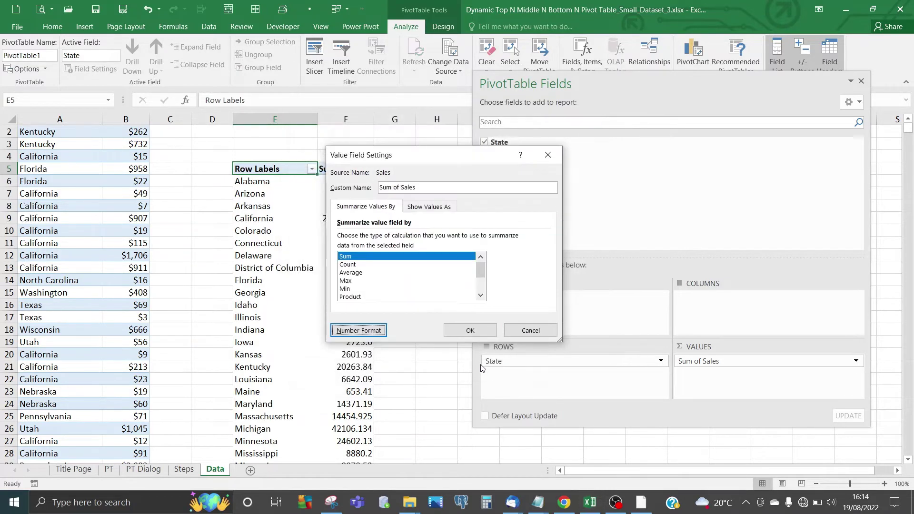
pyautogui.click(471, 334)
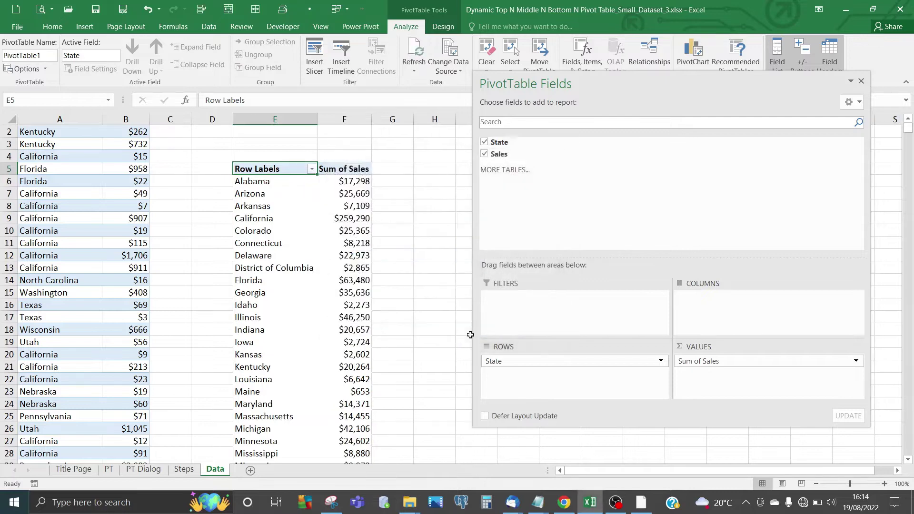
pyautogui.click(321, 218)
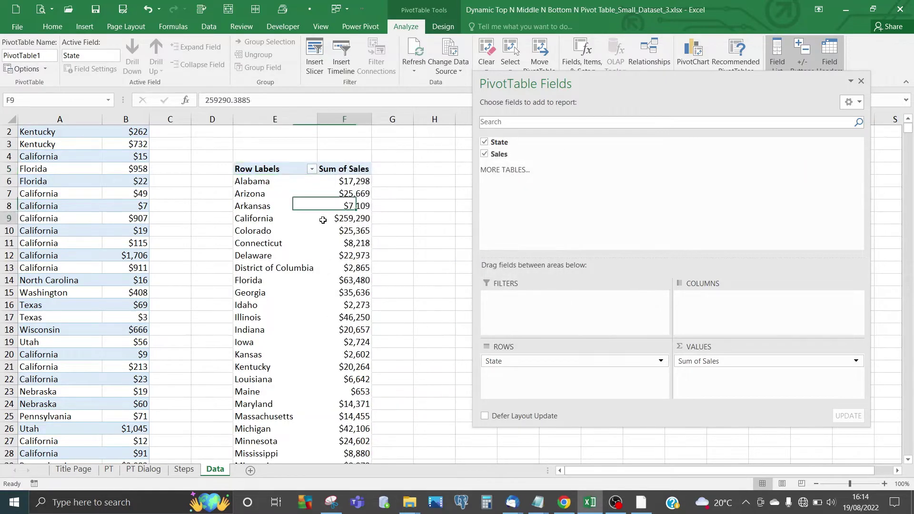
# Step: Sort the pivot states by Sum of Sales largest to smallest, putting California ($259,290) first
pyautogui.click(861, 81)
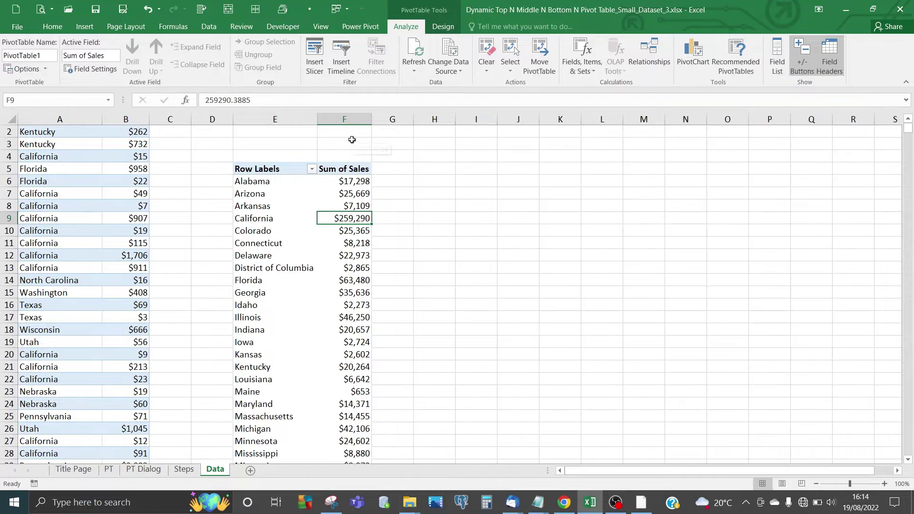
pyautogui.click(312, 169)
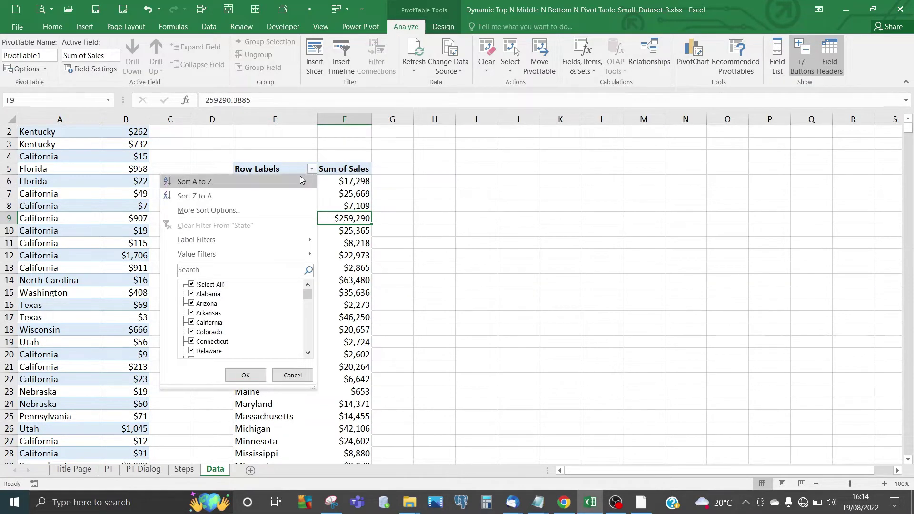
pyautogui.click(445, 199)
pyautogui.rightClick(359, 195)
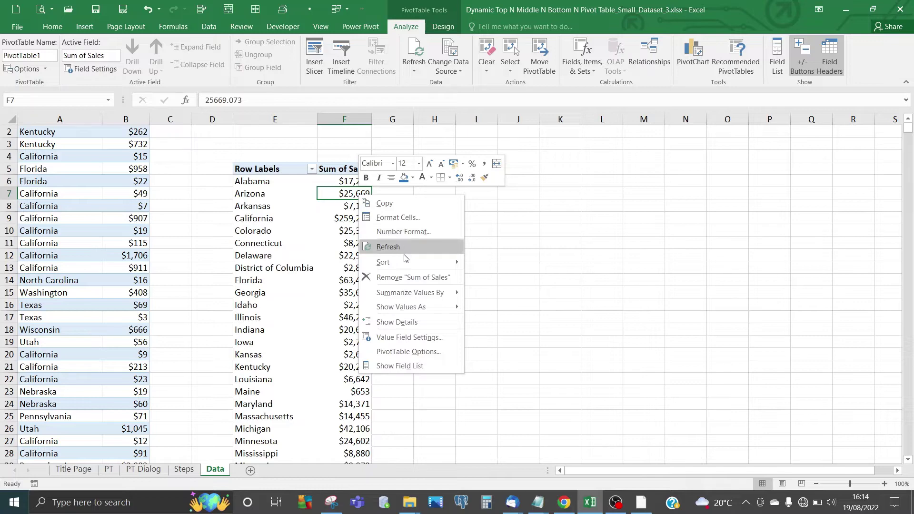
pyautogui.moveTo(413, 267)
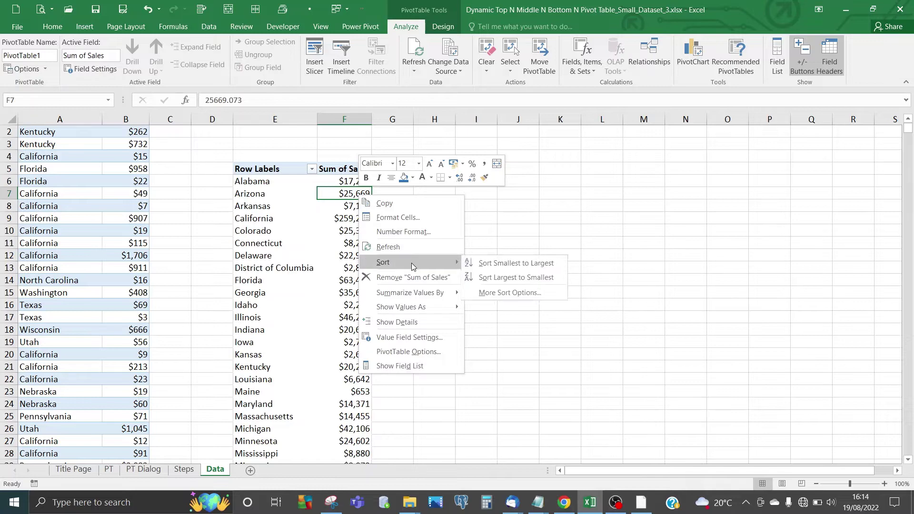
pyautogui.click(518, 278)
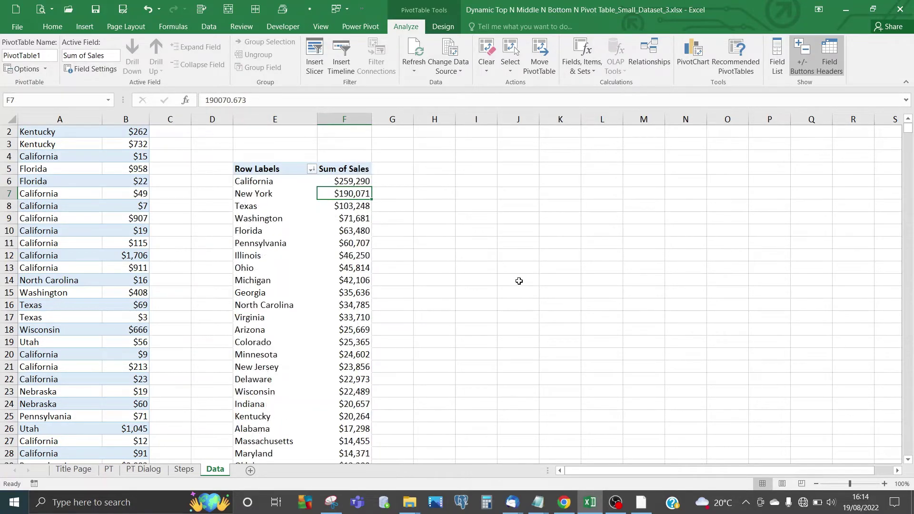
pyautogui.click(409, 233)
pyautogui.click(306, 231)
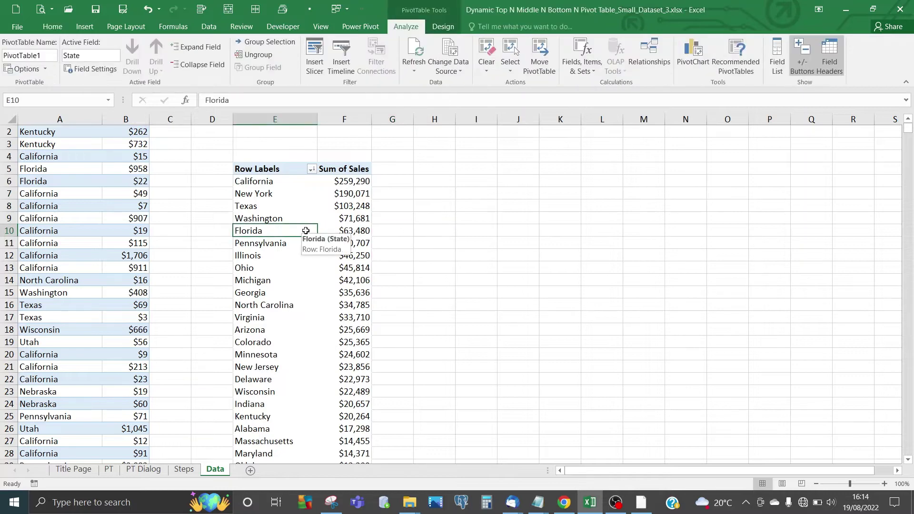
# Step: Add a StateSalesRank calculated field with formula =1 to the pivot
pyautogui.click(298, 197)
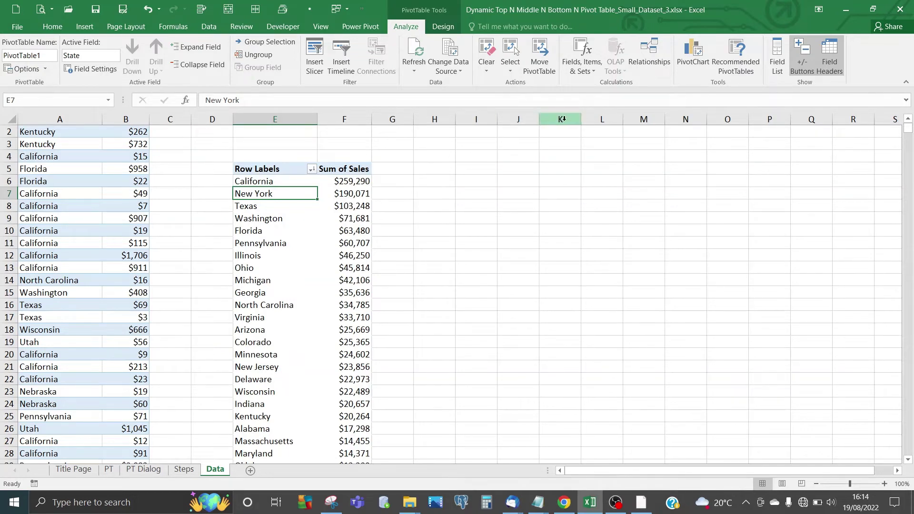
pyautogui.click(592, 73)
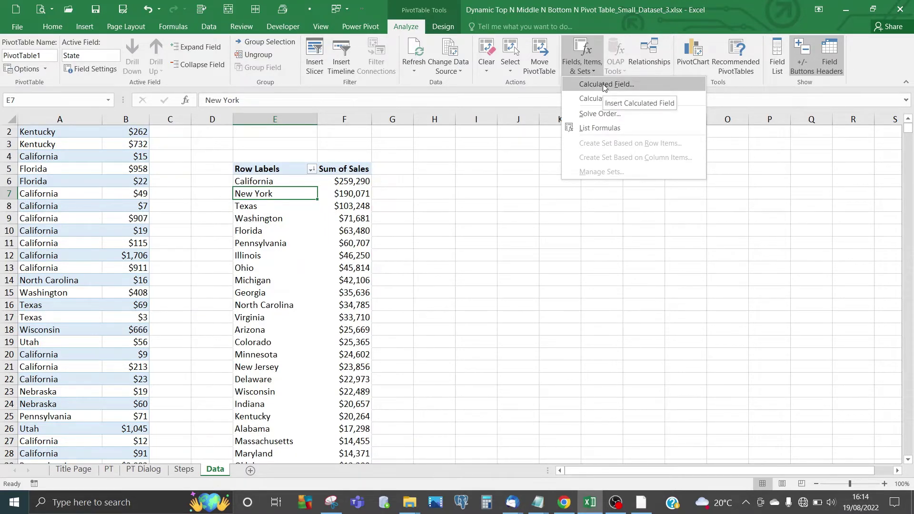
pyautogui.click(604, 86)
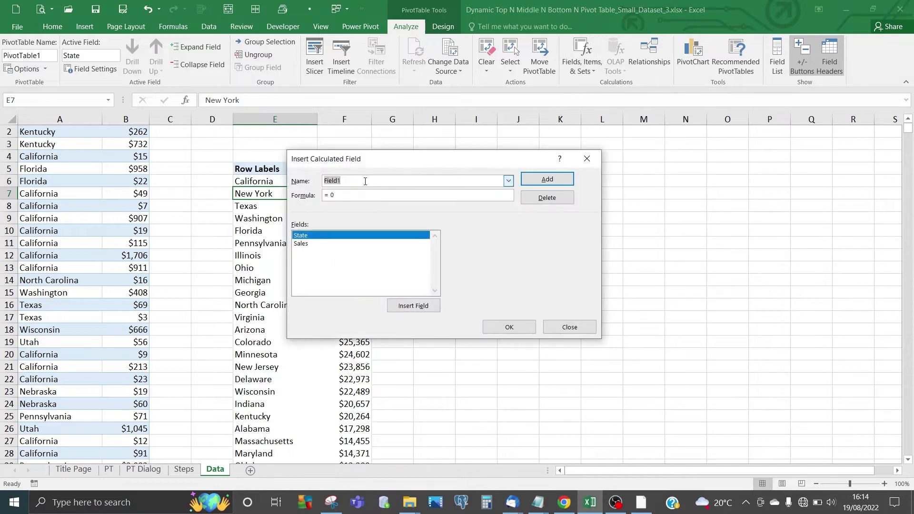
pyautogui.write('Sales')
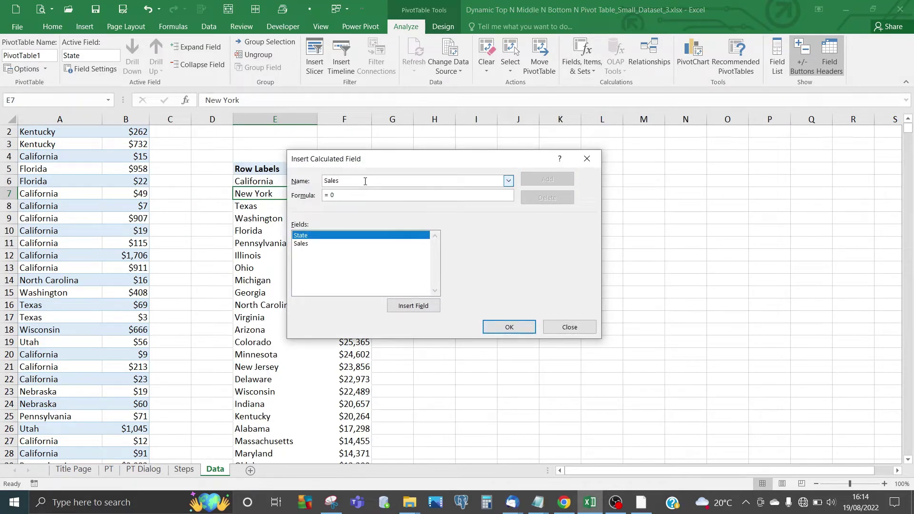
pyautogui.write('Stat')
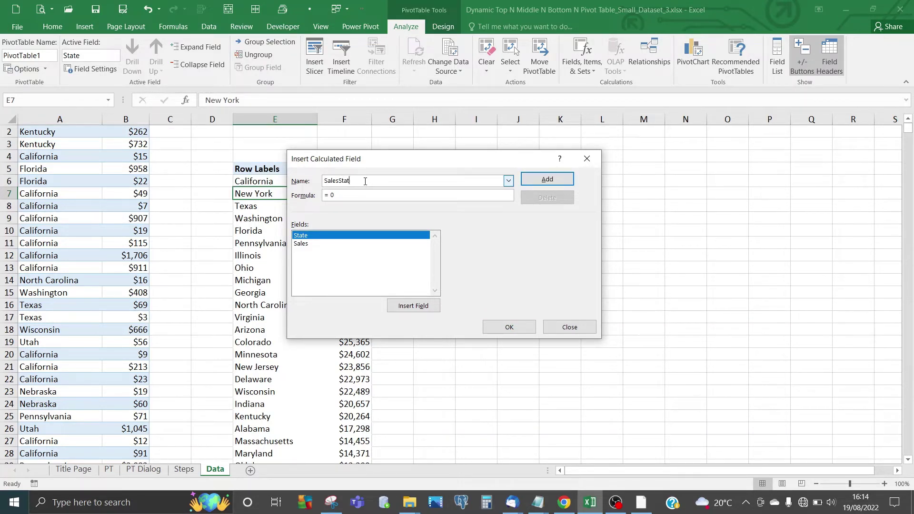
pyautogui.press('BackSpace')
pyautogui.press('BackSpace')
pyautogui.press('BackSpace')
pyautogui.press('BackSpace')
pyautogui.press('BackSpace')
pyautogui.press('BackSpace')
pyautogui.press('BackSpace')
pyautogui.press('BackSpace')
pyautogui.write('tateSa')
pyautogui.click(555, 184)
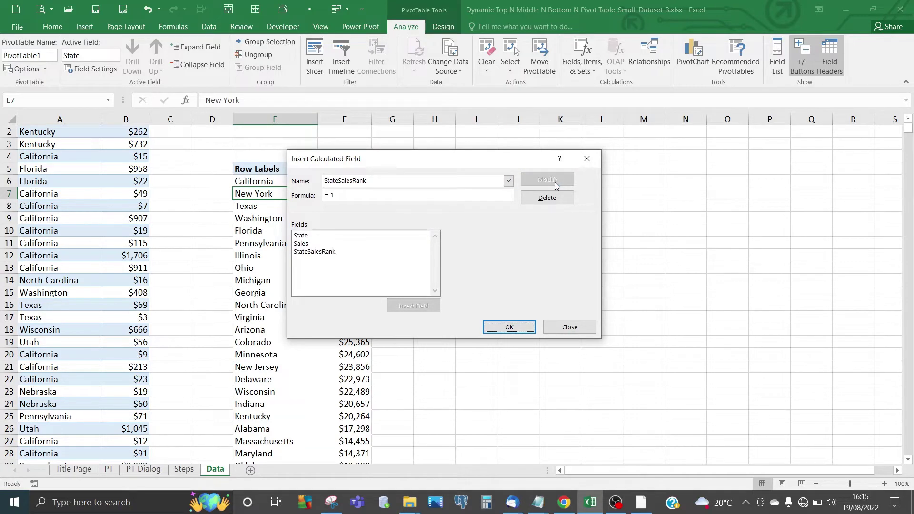
pyautogui.click(507, 326)
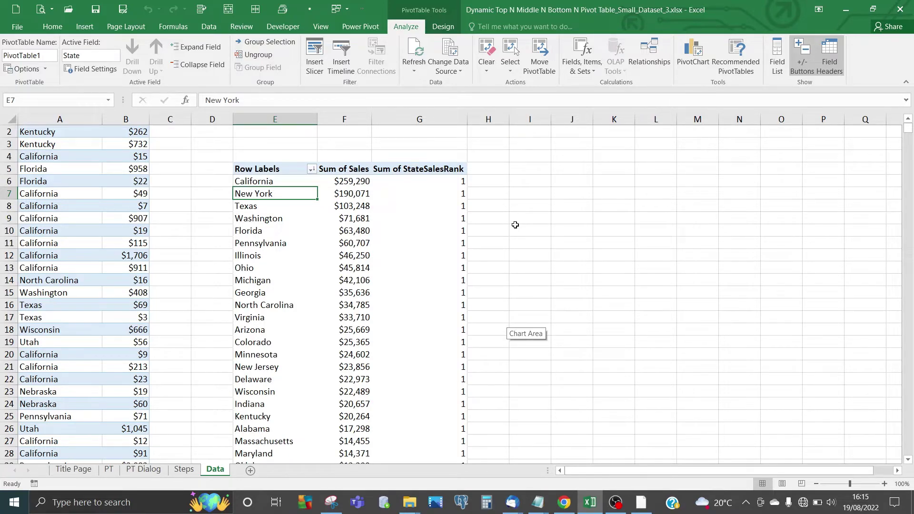
# Step: Open the value field settings for the second Sales field and rename it StateSalesRank
pyautogui.click(418, 217)
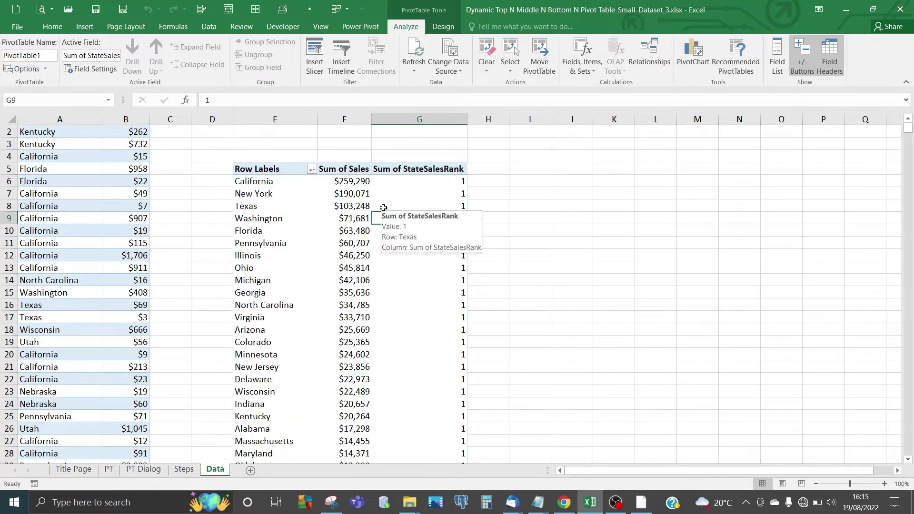
pyautogui.click(777, 56)
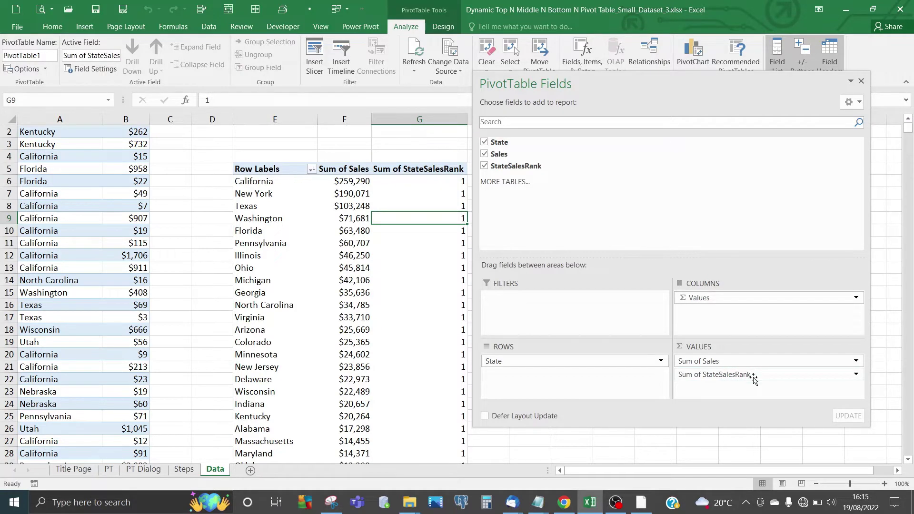
pyautogui.click(729, 374)
pyautogui.click(730, 376)
pyautogui.click(731, 375)
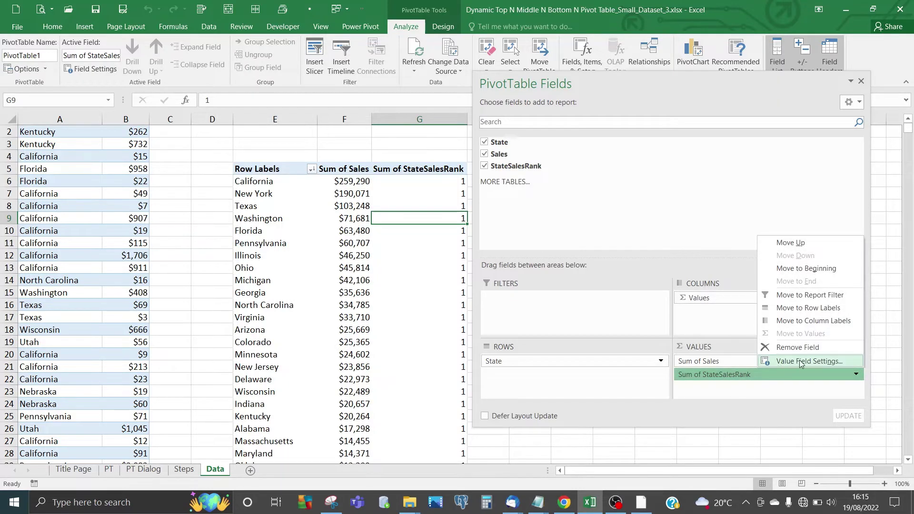
pyautogui.click(800, 361)
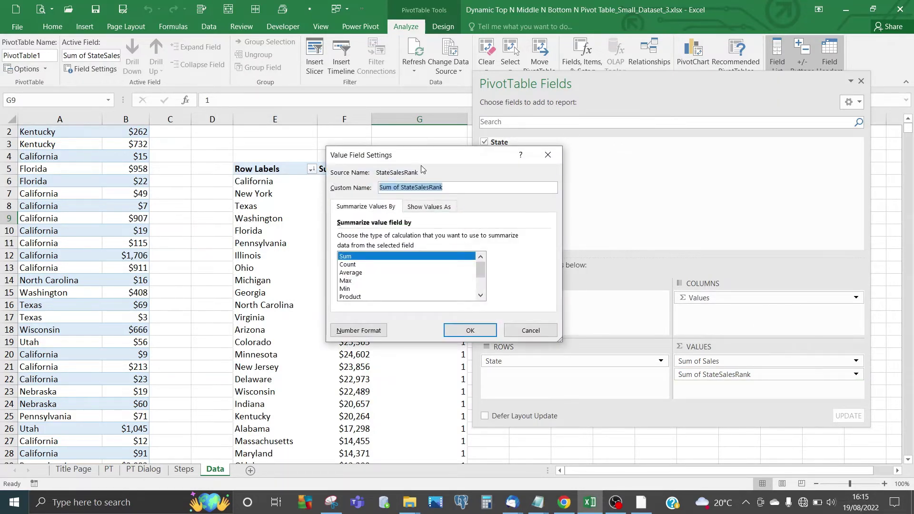
pyautogui.click(401, 185)
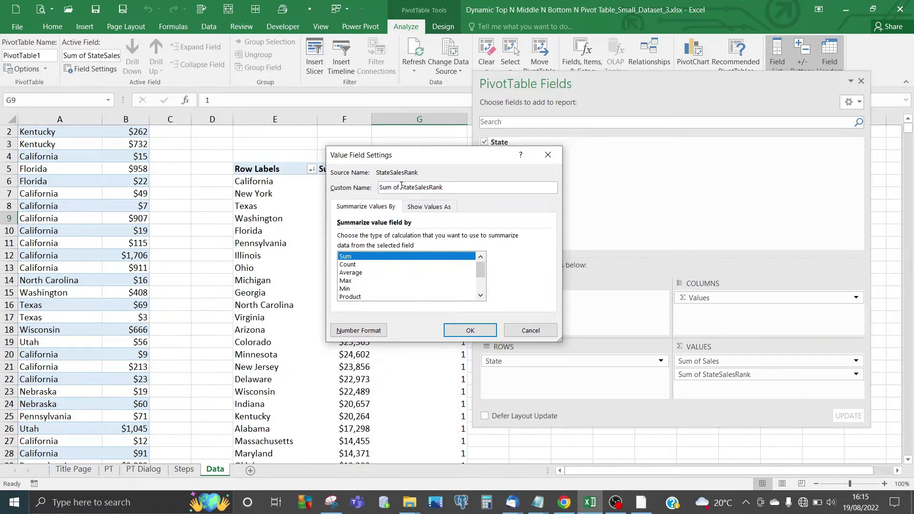
pyautogui.press('BackSpace')
pyautogui.press('BackSpace')
pyautogui.press('BackSpace')
pyautogui.press('BackSpace')
pyautogui.press('BackSpace')
pyautogui.press('BackSpace')
pyautogui.press('BackSpace')
# Step: Show the StateSalesRank values as Rank Largest to Smallest by State
pyautogui.click(420, 211)
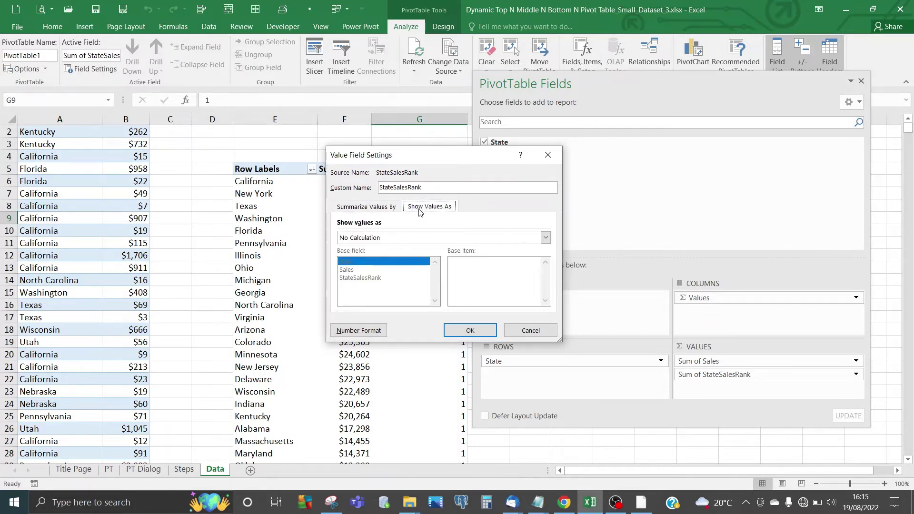
pyautogui.click(546, 238)
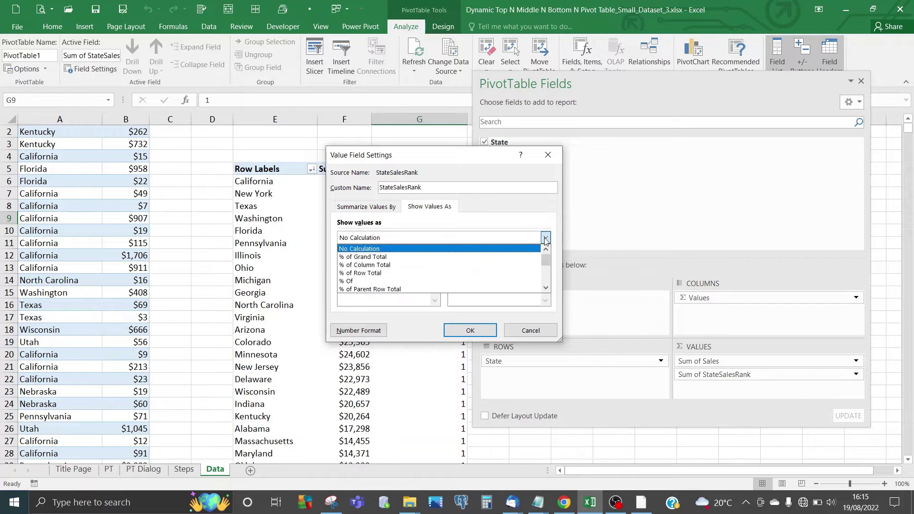
pyautogui.press('Down')
pyautogui.press('Down')
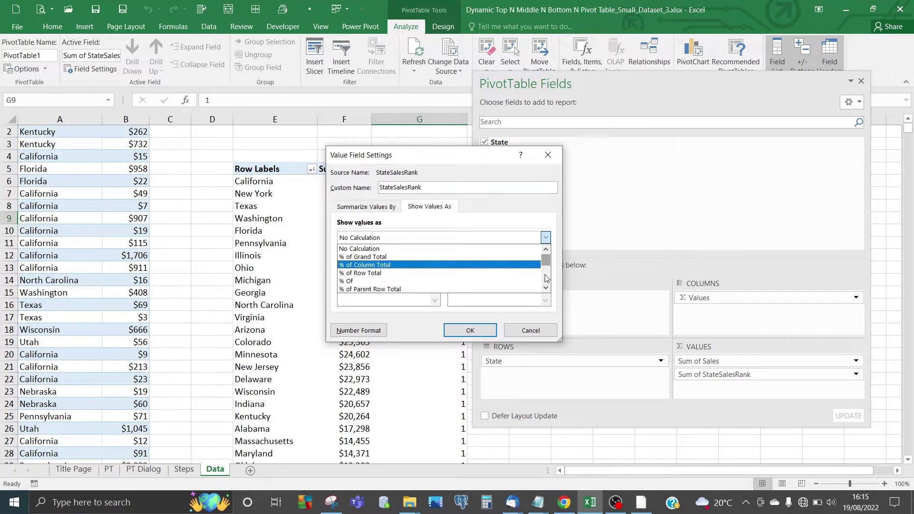
pyautogui.scroll(-4, 545, 283)
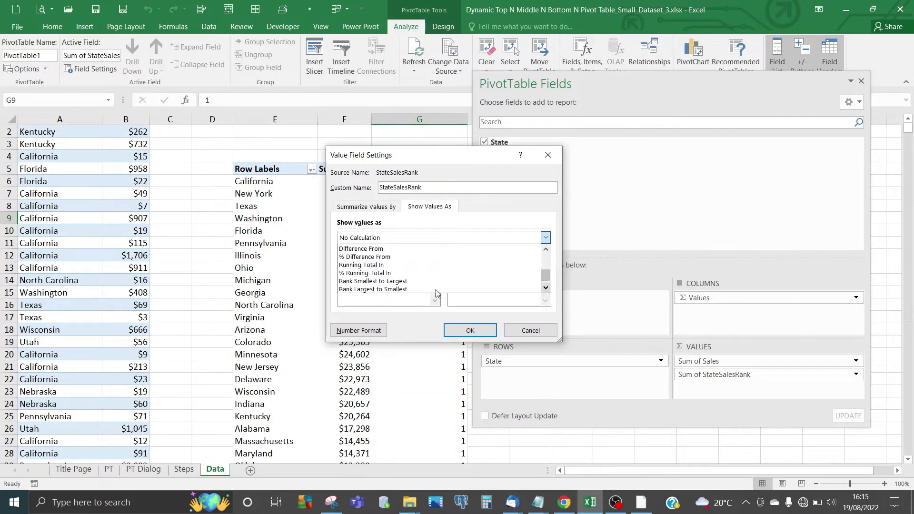
pyautogui.click(356, 265)
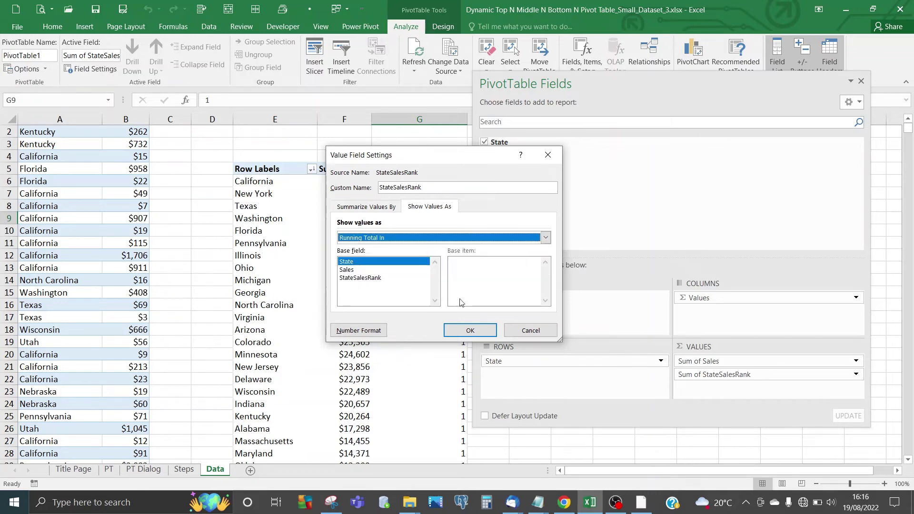
pyautogui.click(470, 331)
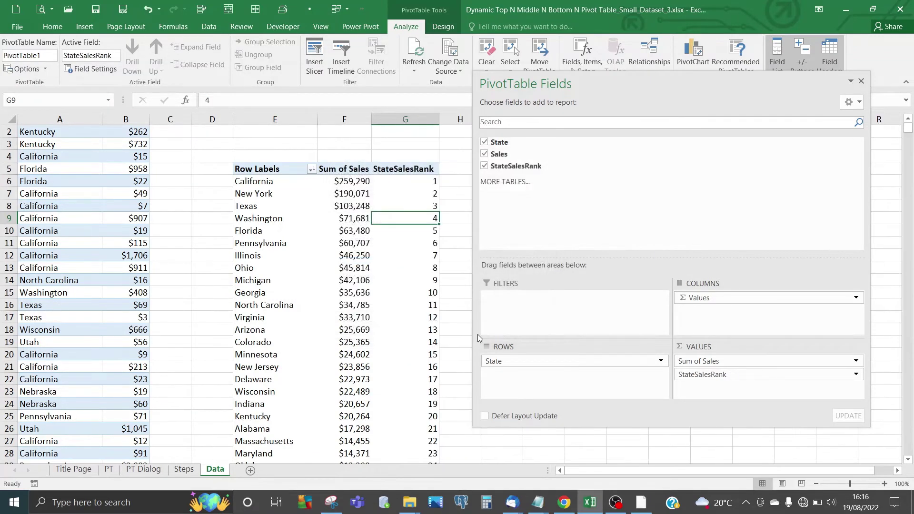
# Step: Verify the ranking runs from California at 1 down to Maine at 48
pyautogui.click(861, 82)
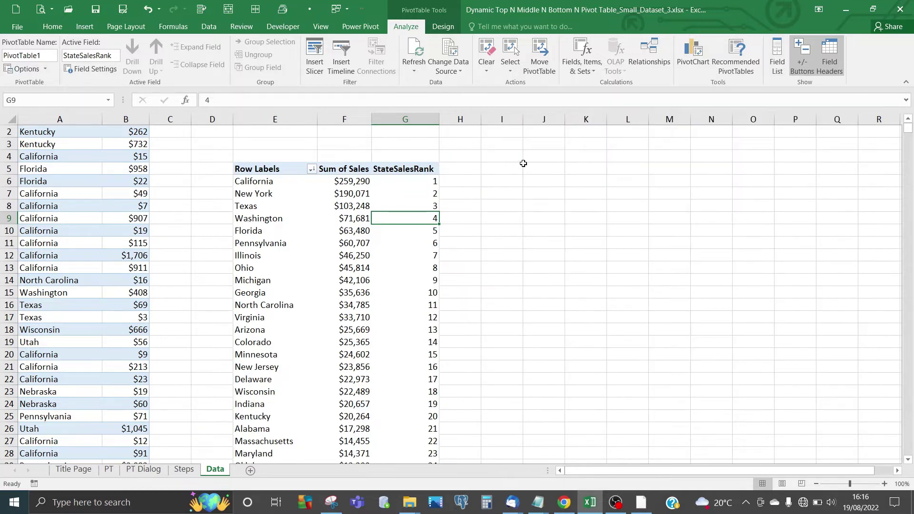
pyautogui.click(421, 190)
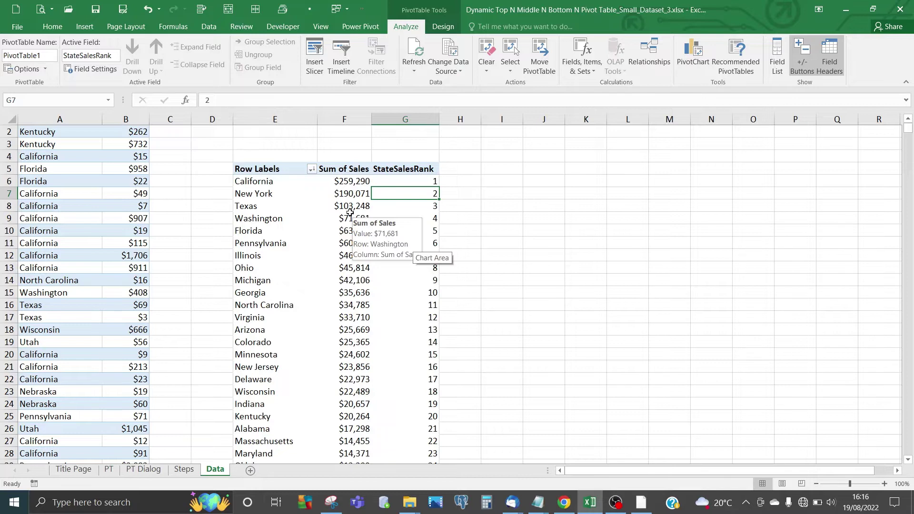
pyautogui.click(248, 181)
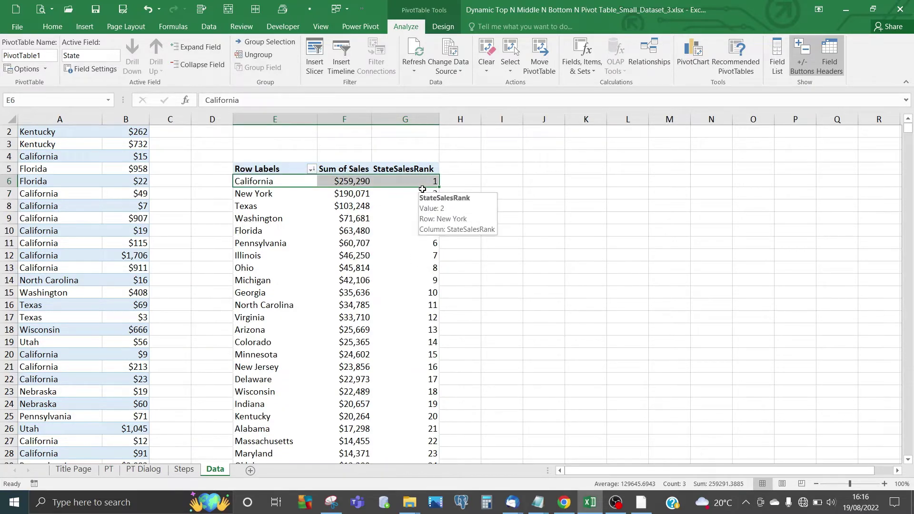
pyautogui.moveTo(908, 128)
pyautogui.mouseDown()
pyautogui.moveTo(909, 165)
pyautogui.moveTo(909, 128)
pyautogui.mouseUp()
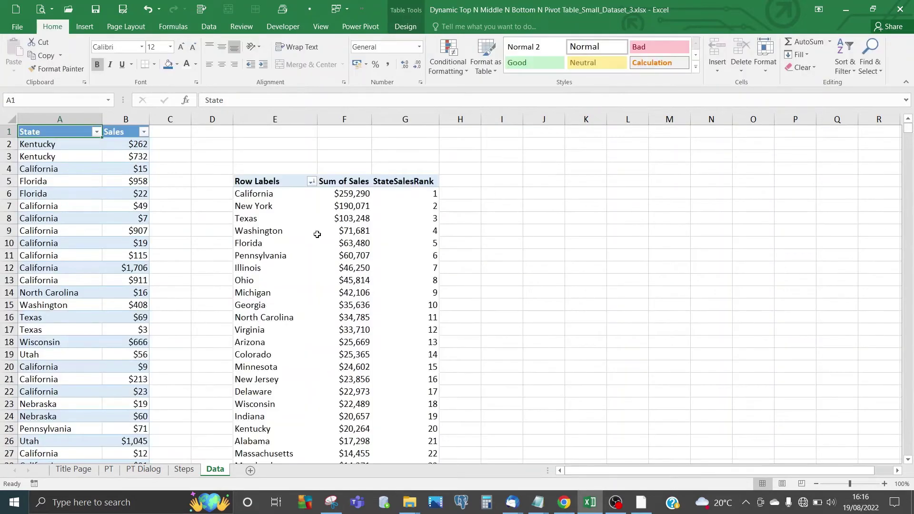
pyautogui.click(269, 244)
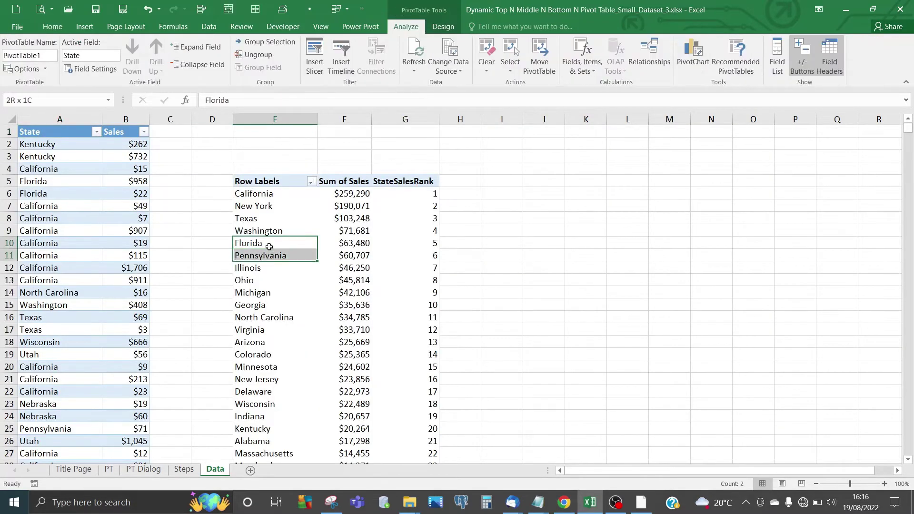
pyautogui.hotkey('ctrl', 'Down')
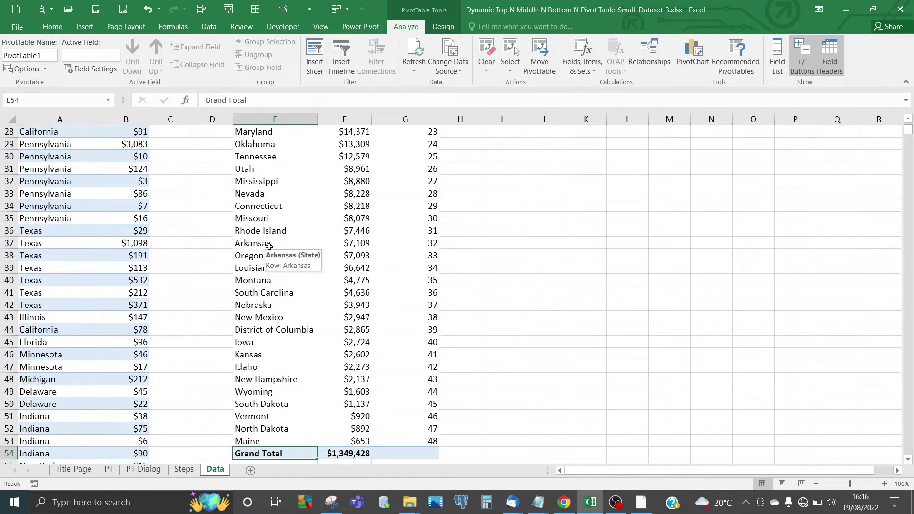
pyautogui.moveTo(269, 440); pyautogui.dragTo(376, 441)
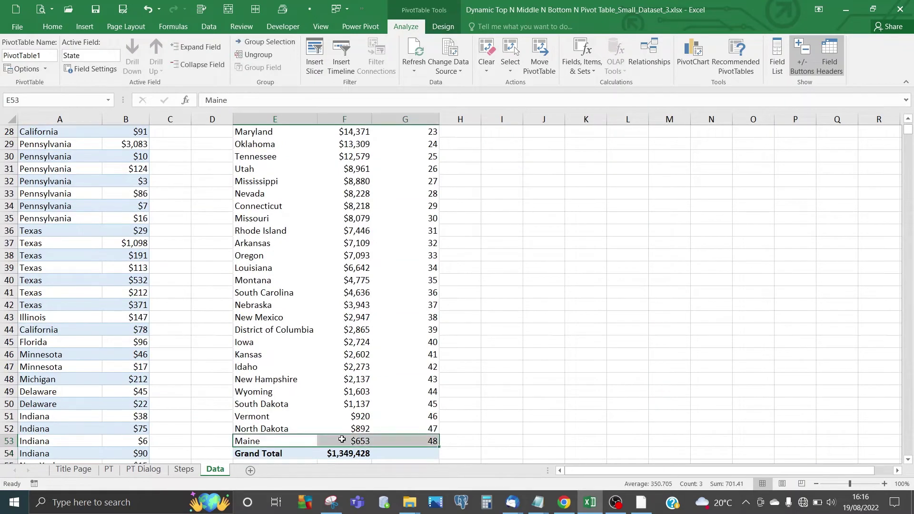
pyautogui.click(426, 439)
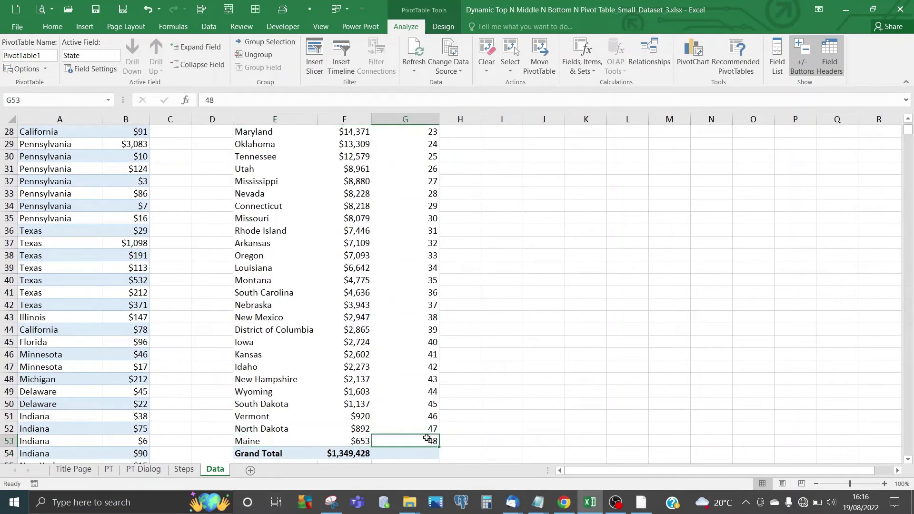
# Step: Spot-check the sales and rank values for New Hampshire, Ohio, Florida and Washington
pyautogui.click(367, 453)
pyautogui.click(364, 381)
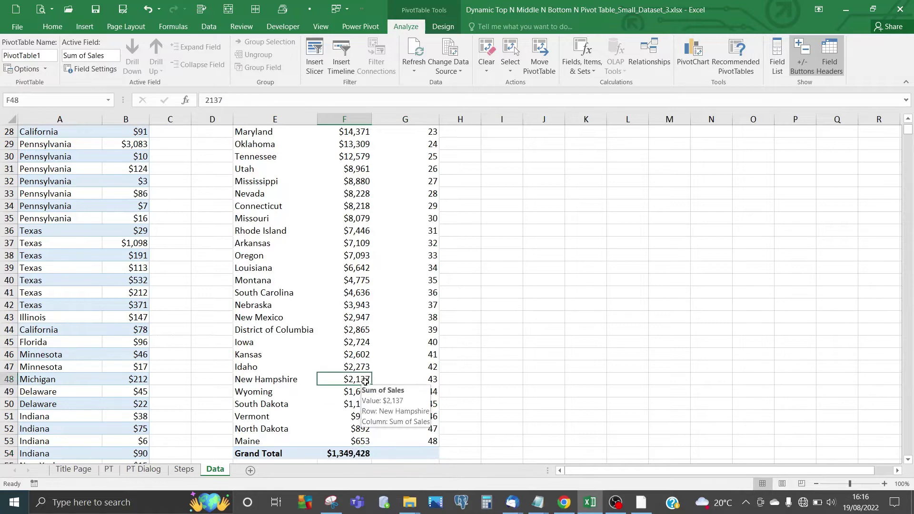
pyautogui.hotkey('ctrl', 'Home')
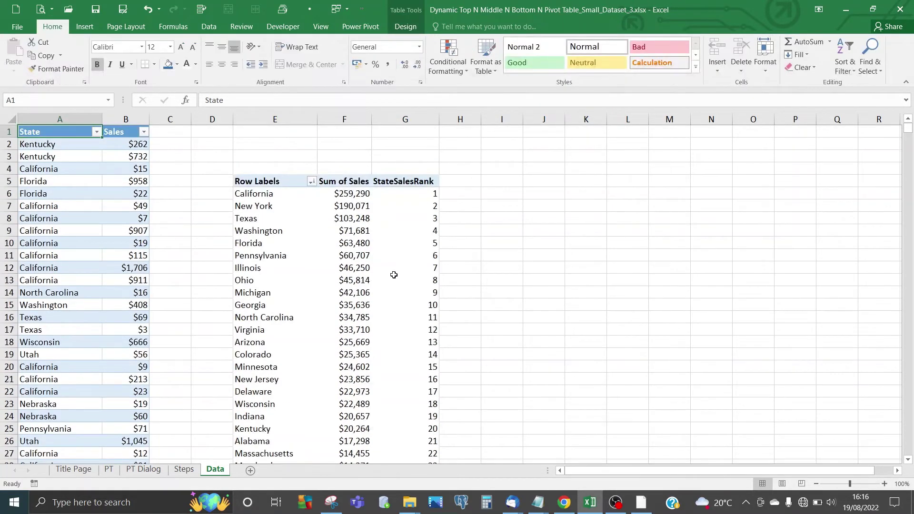
pyautogui.click(394, 276)
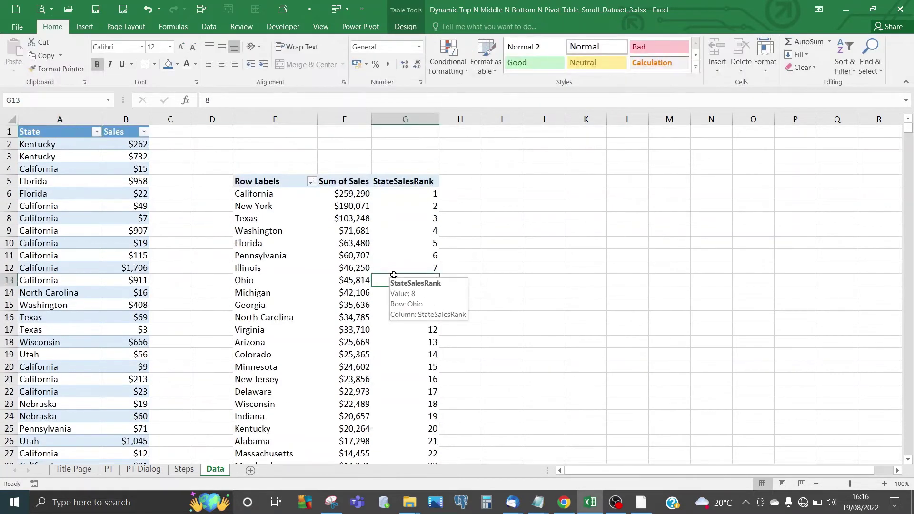
pyautogui.click(355, 238)
pyautogui.click(304, 232)
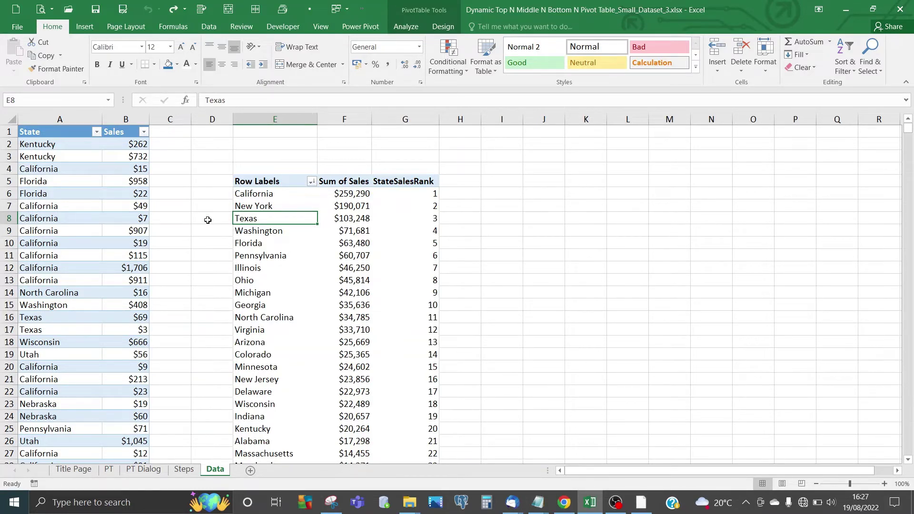
# Step: Enter the header StateRank in C1 to extend tblSalesData, and widen column C
pyautogui.click(129, 186)
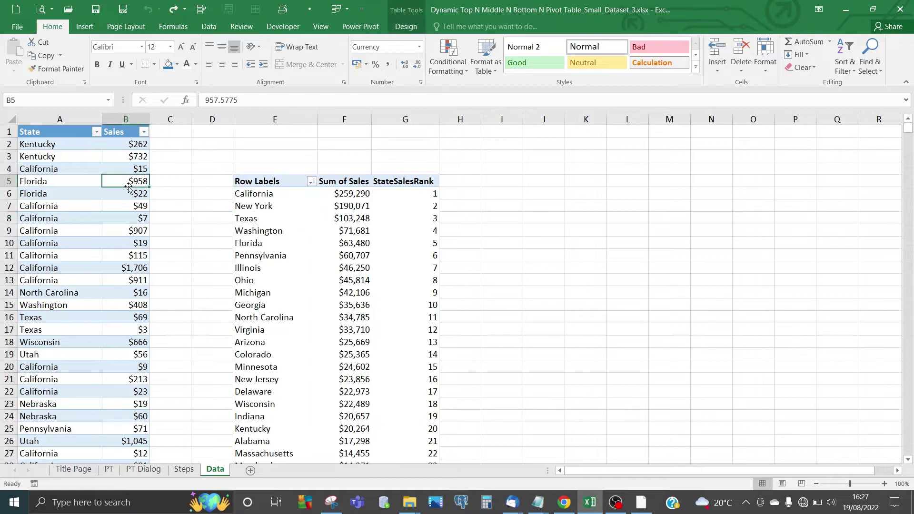
pyautogui.click(167, 130)
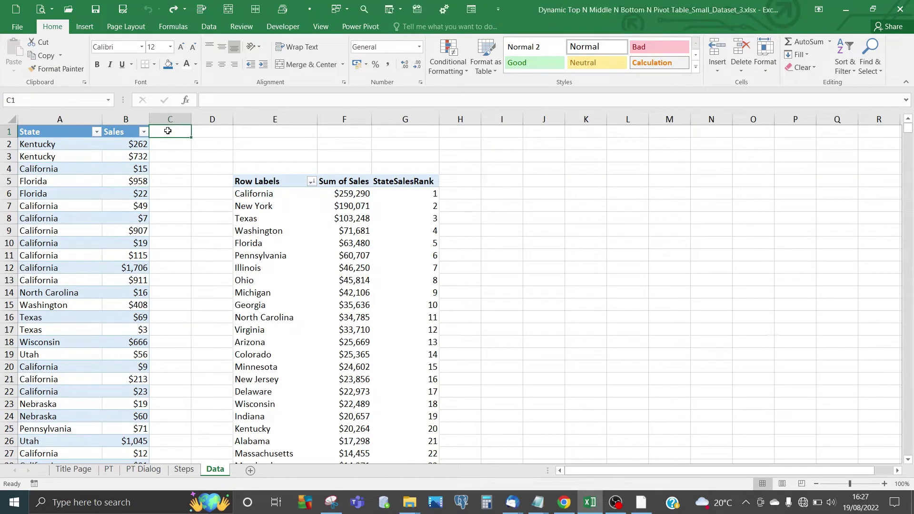
pyautogui.write('S')
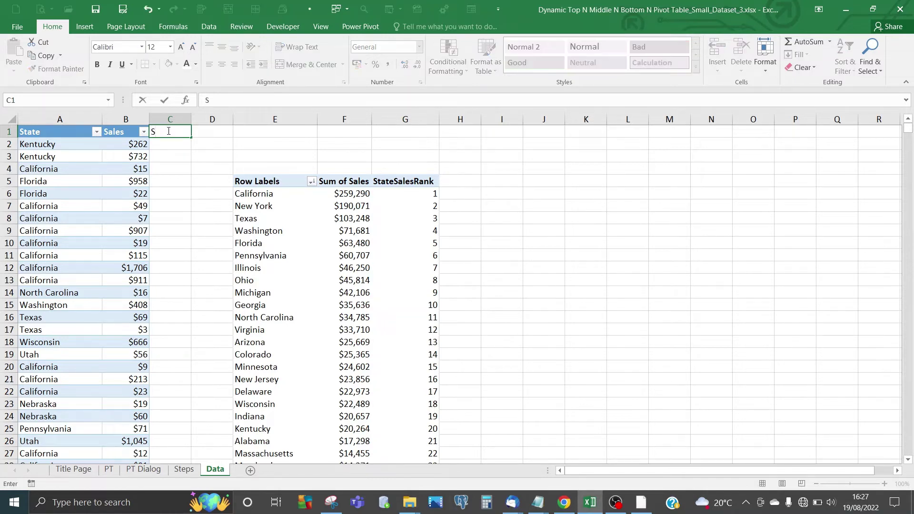
pyautogui.write('tateRank')
pyautogui.press('Return')
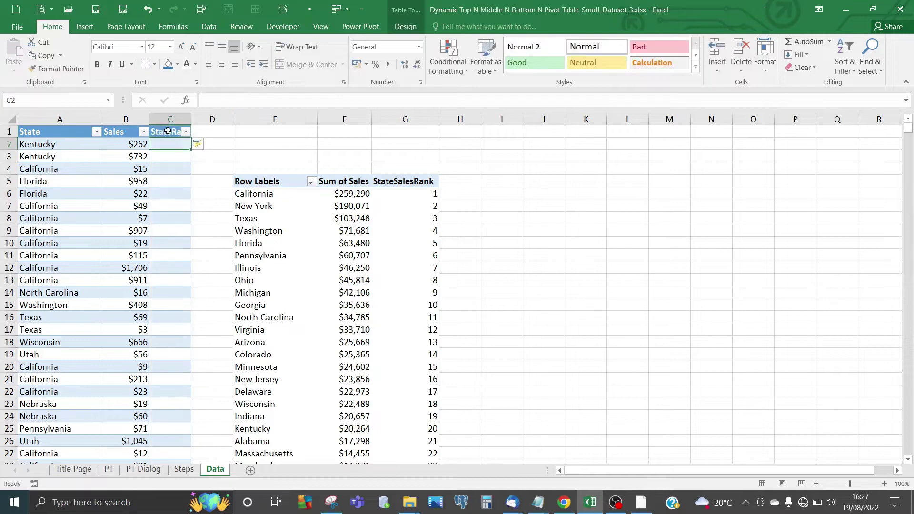
pyautogui.moveTo(193, 116); pyautogui.dragTo(210, 116)
pyautogui.click(414, 195)
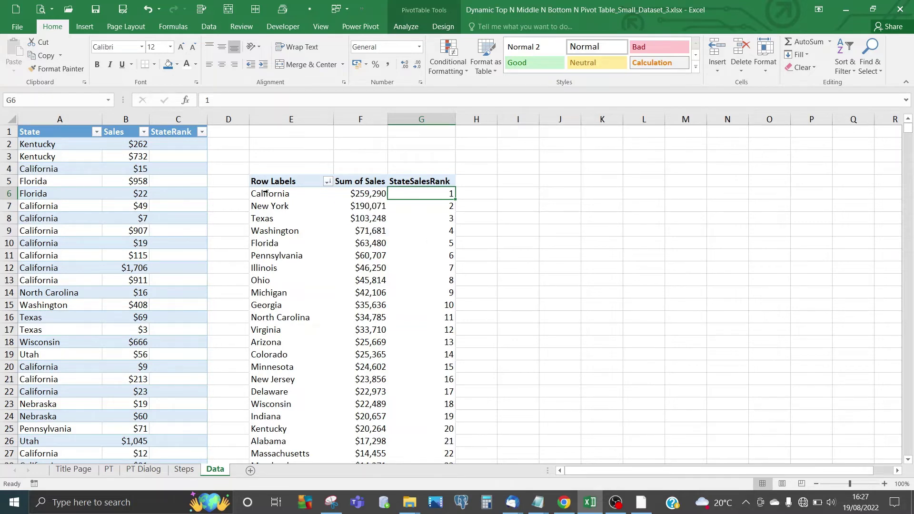
pyautogui.click(182, 142)
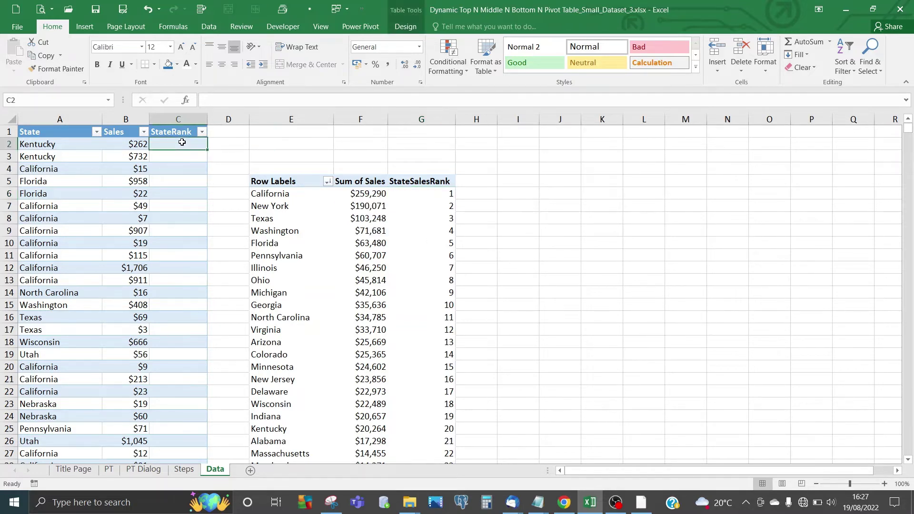
pyautogui.moveTo(430, 208)
pyautogui.write('=v')
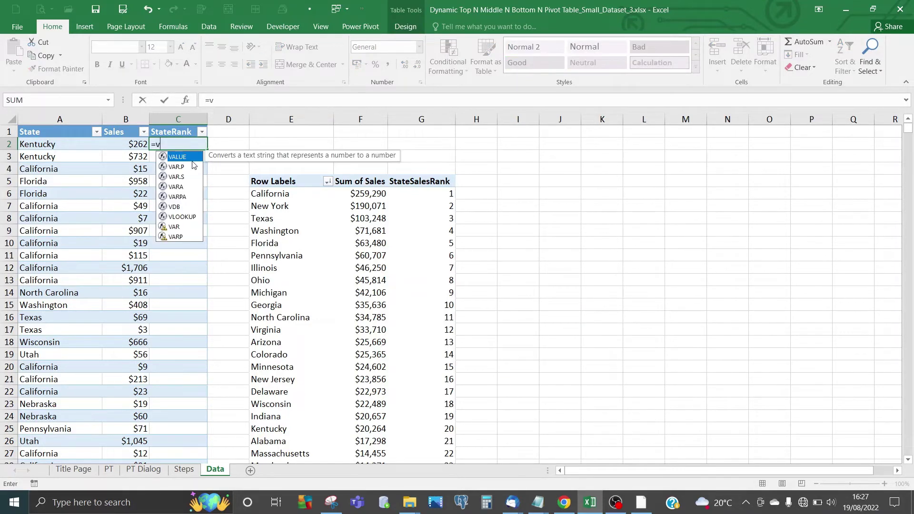
pyautogui.write('lookup(')
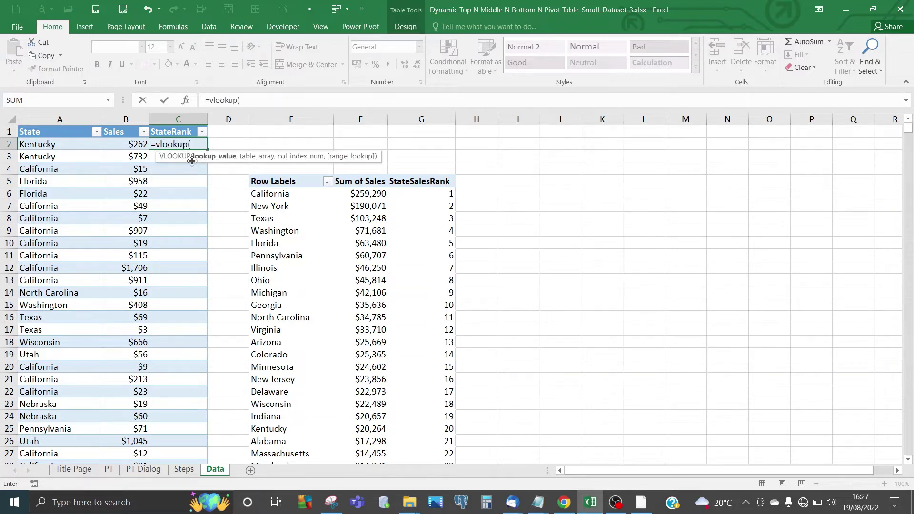
pyautogui.click(47, 144)
pyautogui.write(',')
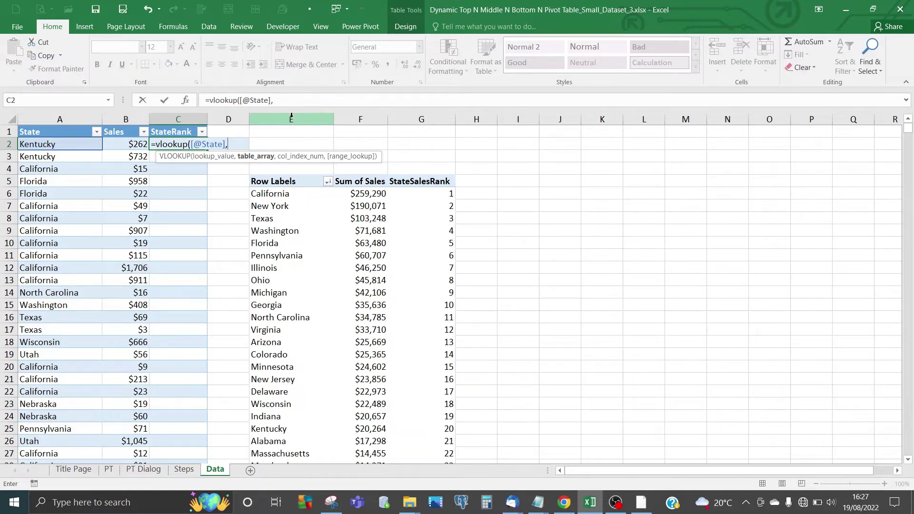
pyautogui.moveTo(291, 117); pyautogui.dragTo(406, 120)
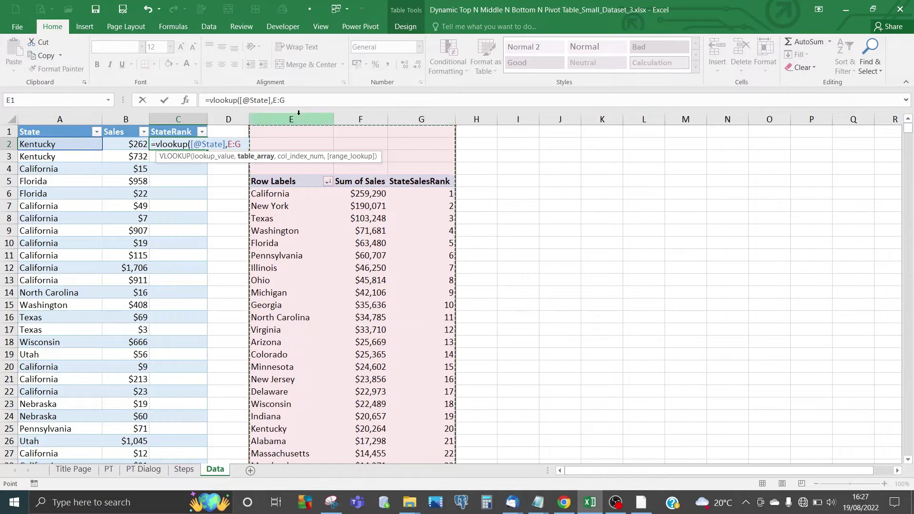
pyautogui.click(294, 101)
pyautogui.write(',')
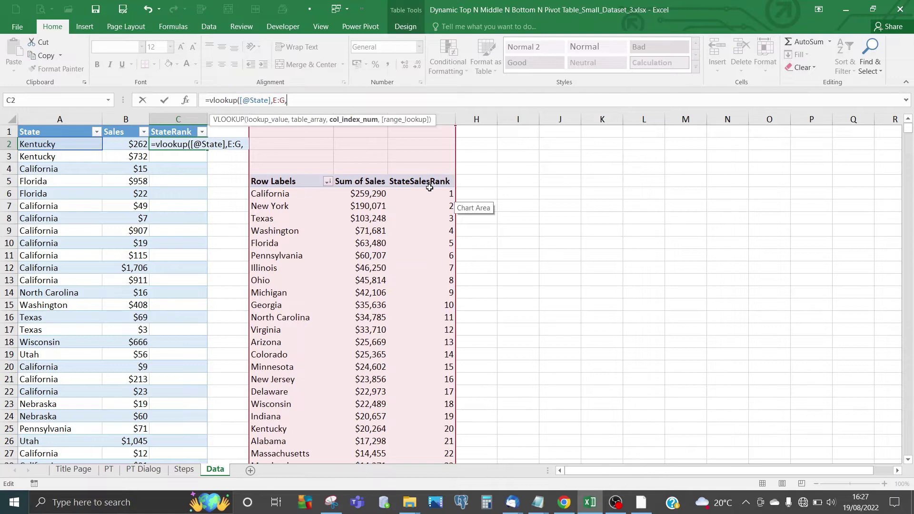
pyautogui.write('3,')
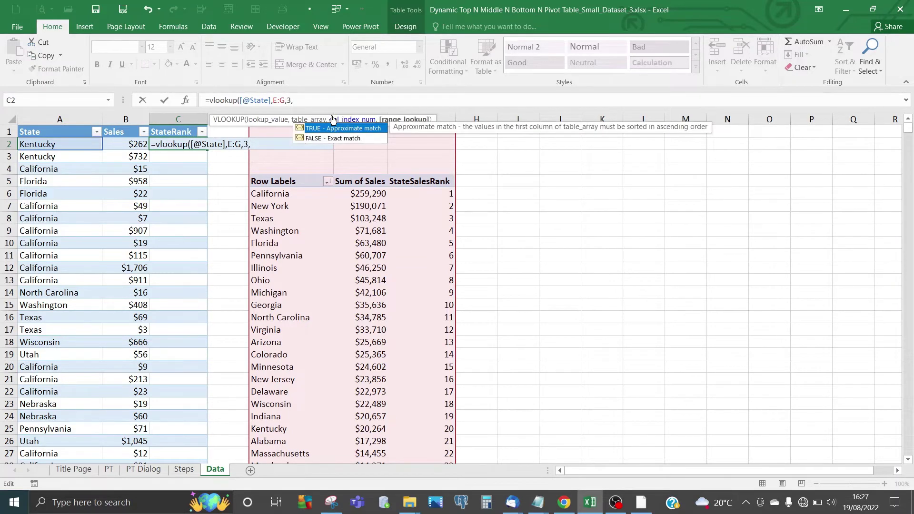
pyautogui.write('0)')
pyautogui.press('Return')
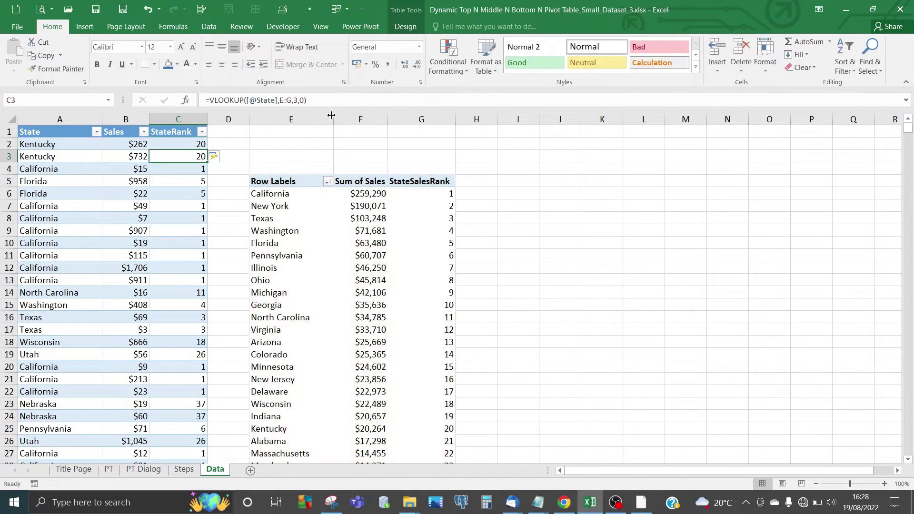
pyautogui.click(189, 190)
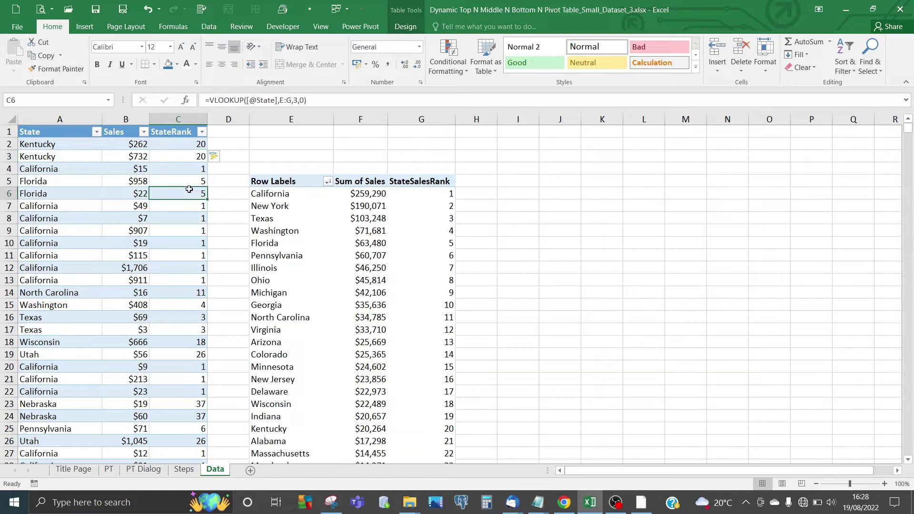
pyautogui.click(181, 158)
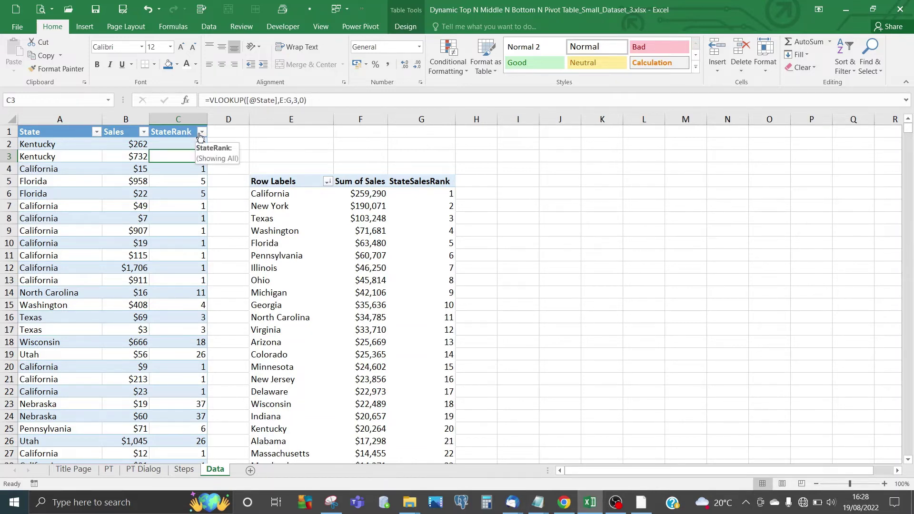
pyautogui.click(67, 153)
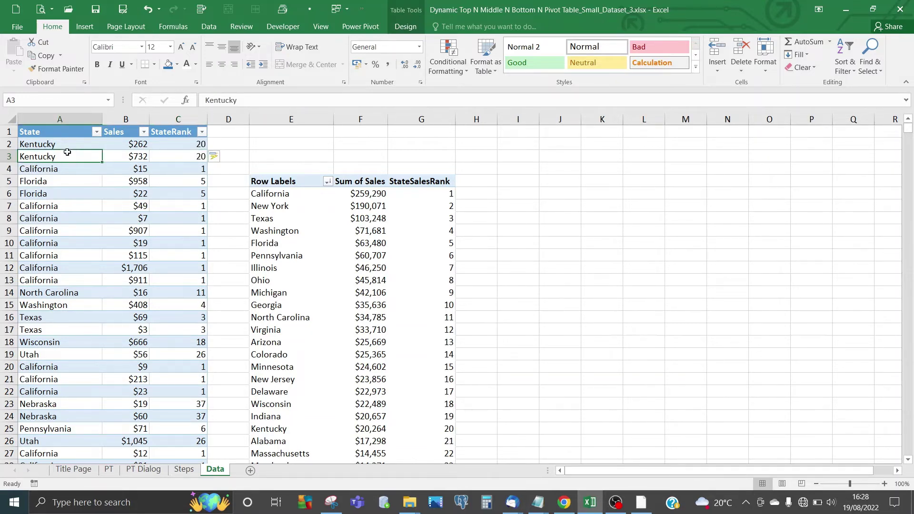
pyautogui.click(184, 143)
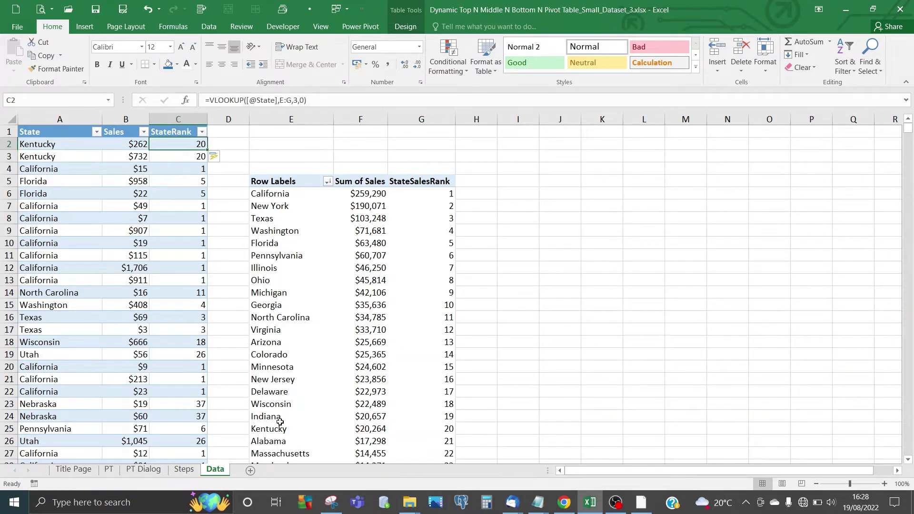
pyautogui.moveTo(267, 429); pyautogui.dragTo(442, 429)
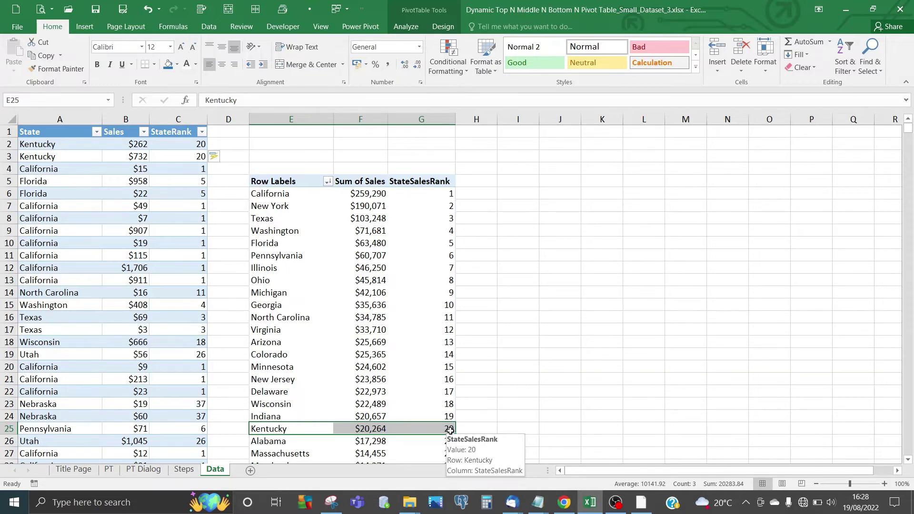
pyautogui.click(174, 144)
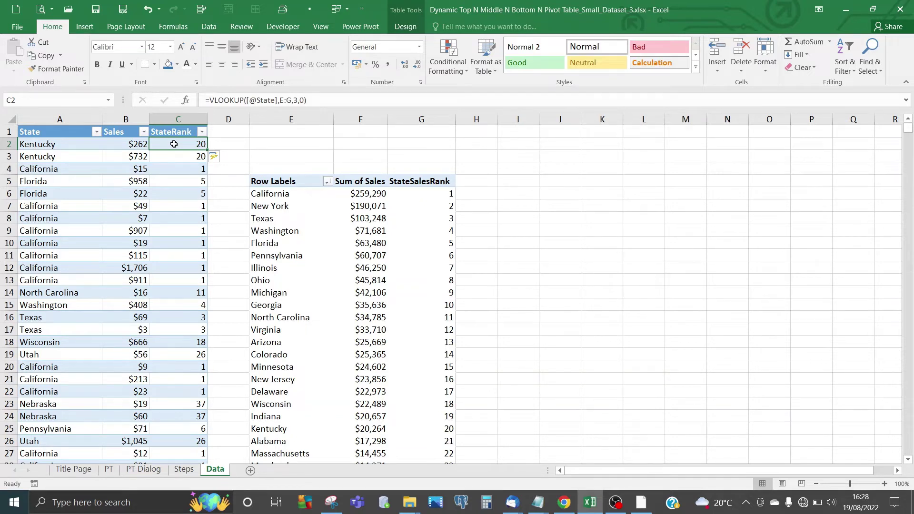
pyautogui.click(67, 220)
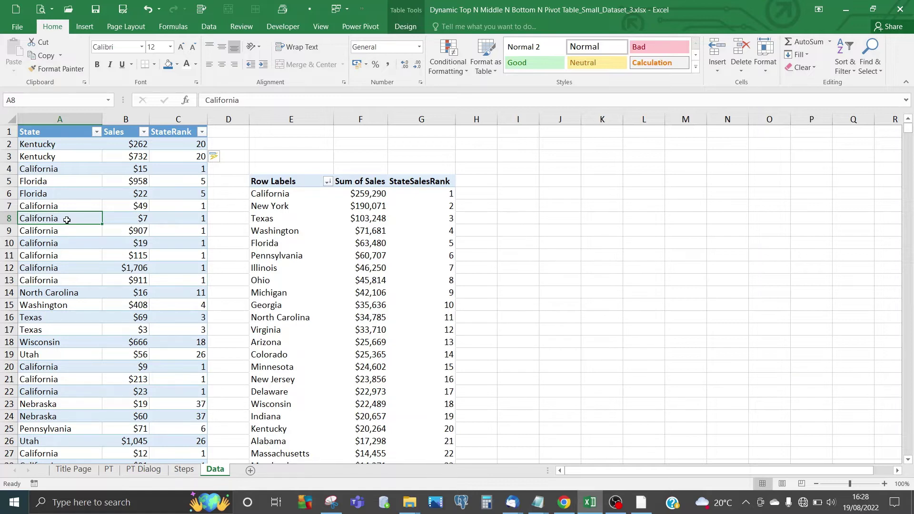
pyautogui.click(175, 223)
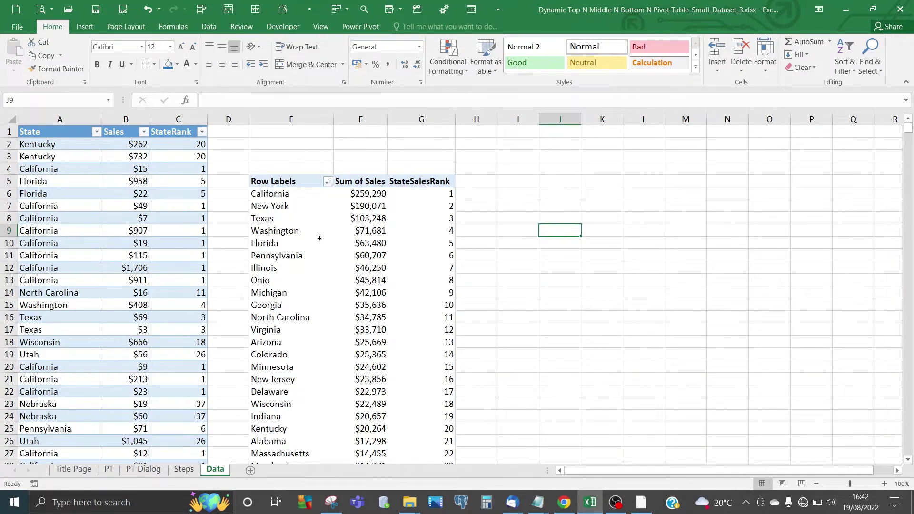
# Step: Copy the entire state-rank pivot table and paste it at I5
pyautogui.click(297, 232)
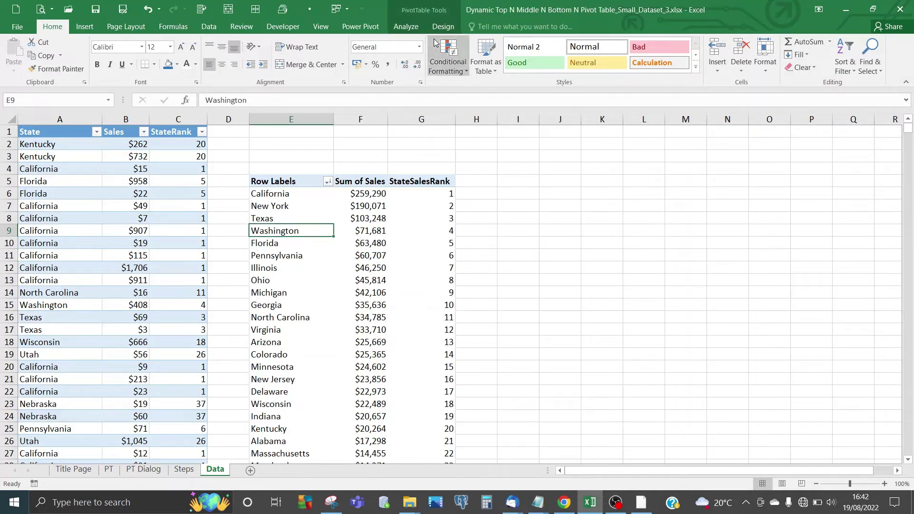
pyautogui.click(414, 27)
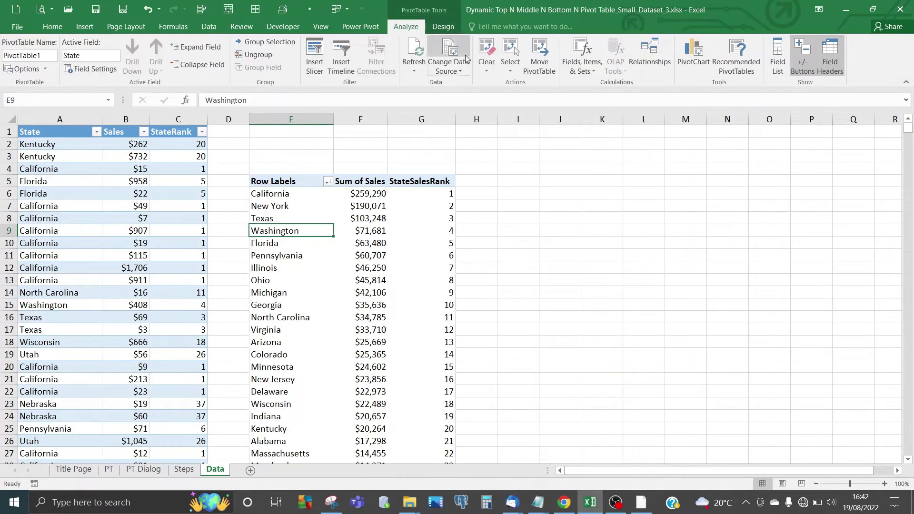
pyautogui.click(508, 71)
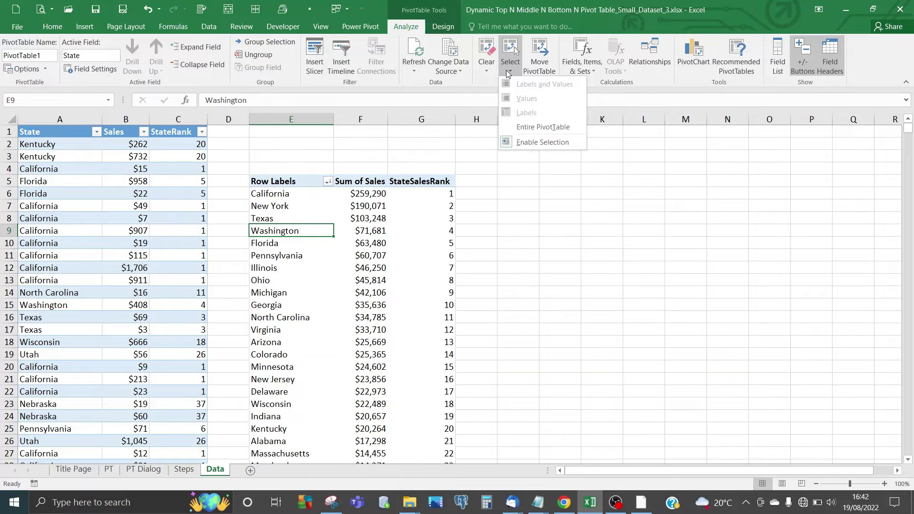
pyautogui.click(536, 127)
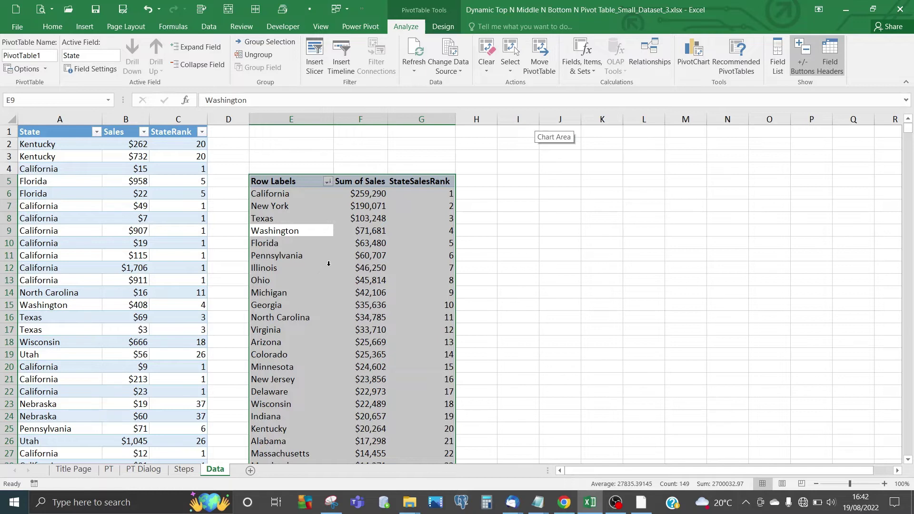
pyautogui.hotkey('ctrl', 'c')
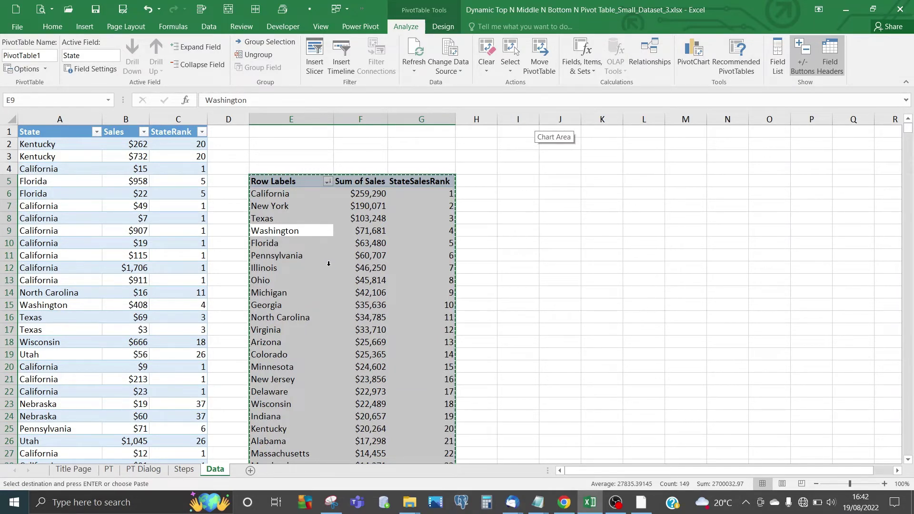
pyautogui.moveTo(519, 180); pyautogui.dragTo(476, 214)
pyautogui.click(520, 180)
pyautogui.hotkey('ctrl', 'v')
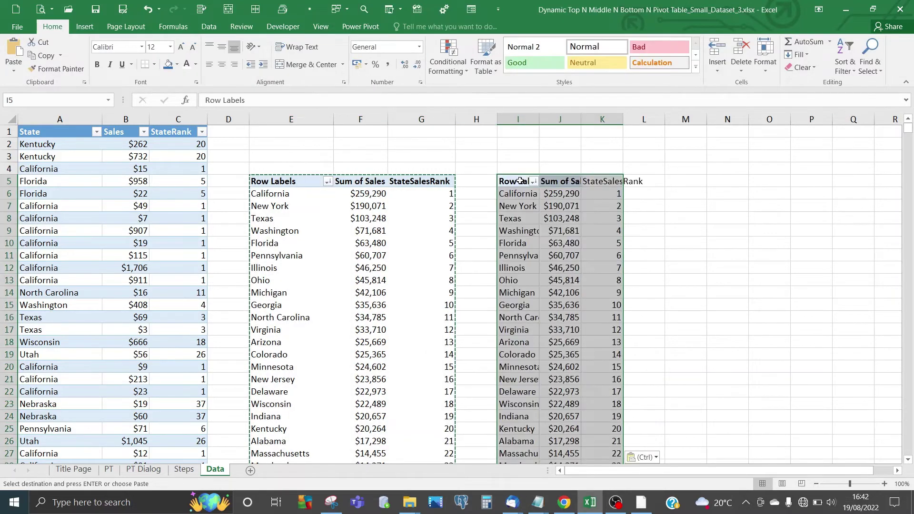
pyautogui.click(473, 154)
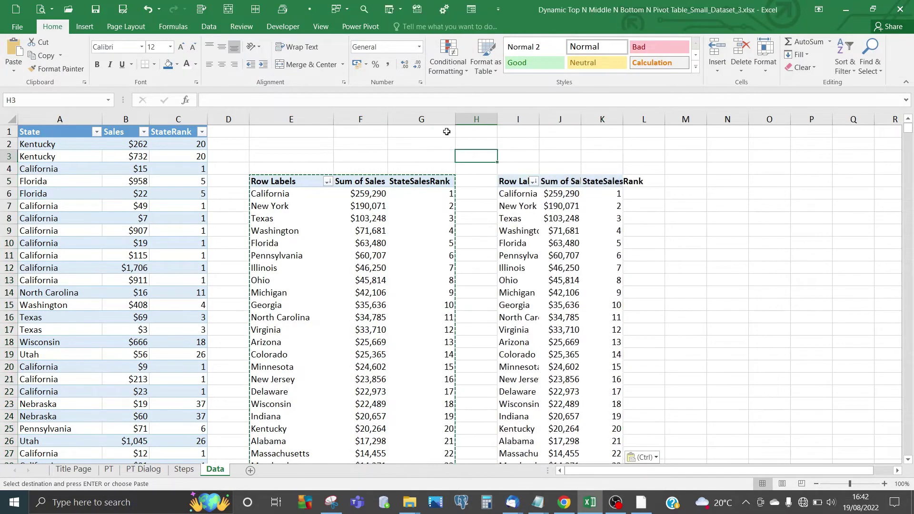
pyautogui.moveTo(438, 118); pyautogui.dragTo(62, 141)
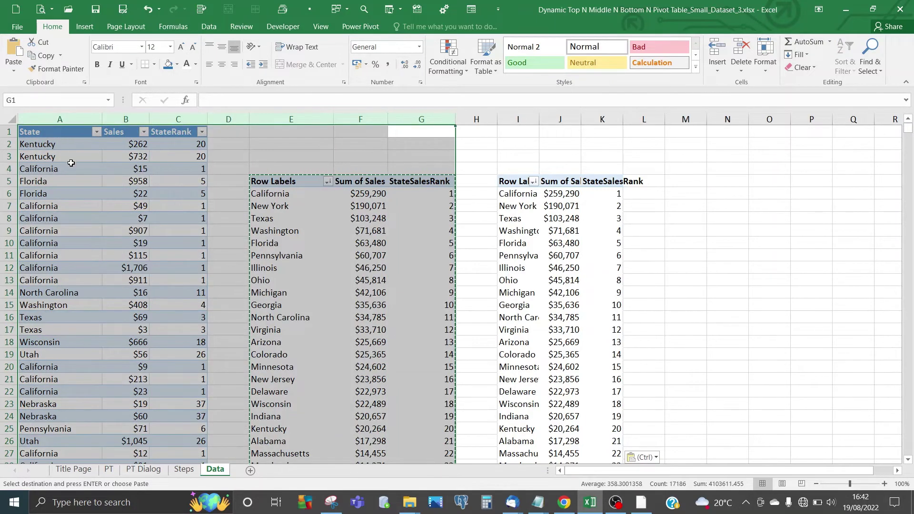
pyautogui.rightClick(71, 164)
pyautogui.click(97, 317)
pyautogui.moveTo(60, 119); pyautogui.dragTo(143, 121)
pyautogui.doubleClick(161, 119)
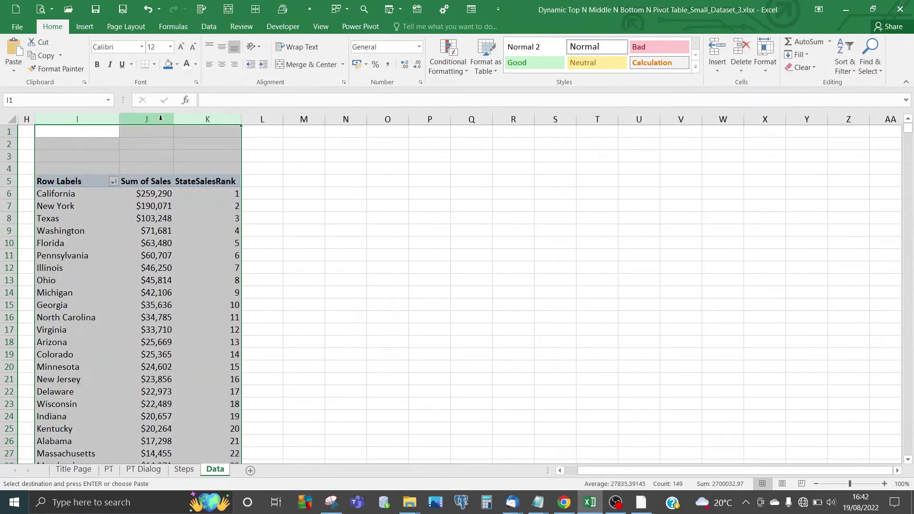
pyautogui.click(133, 212)
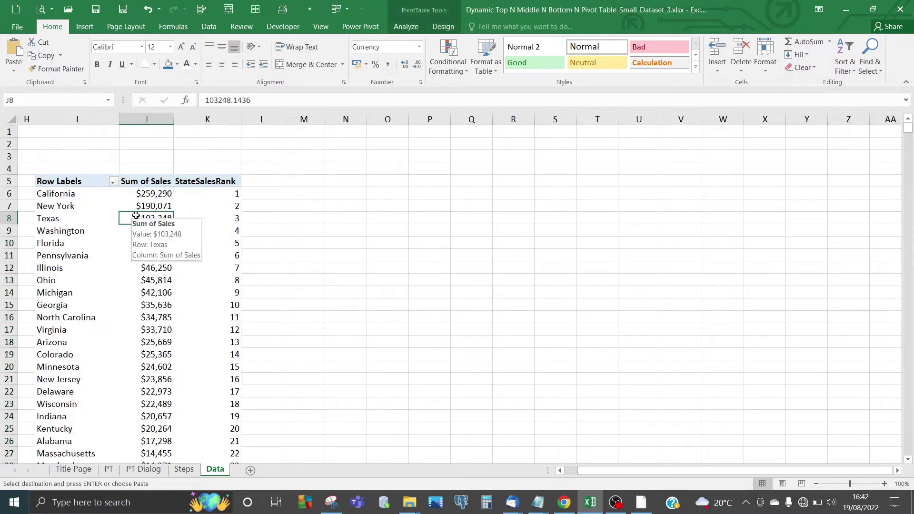
pyautogui.rightClick(190, 211)
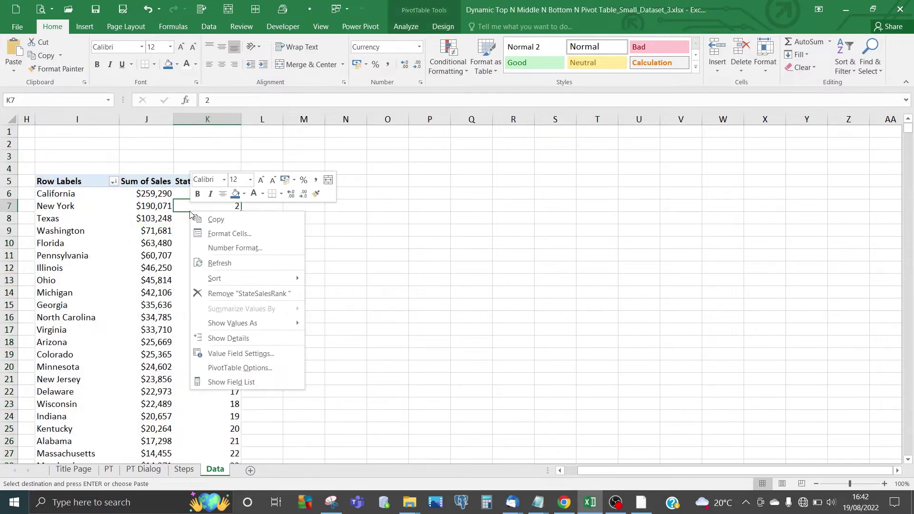
# Step: Remove StateSalesRank from the copied pivot's values
pyautogui.click(235, 382)
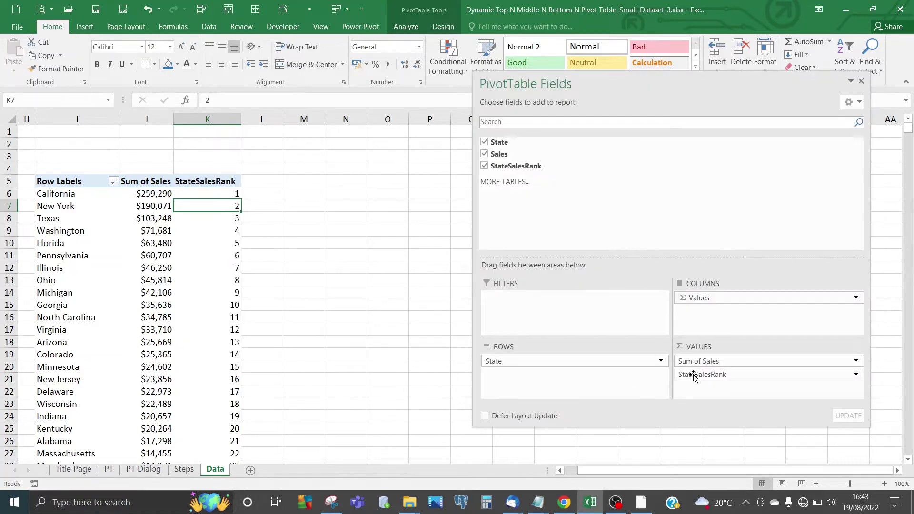
pyautogui.click(694, 375)
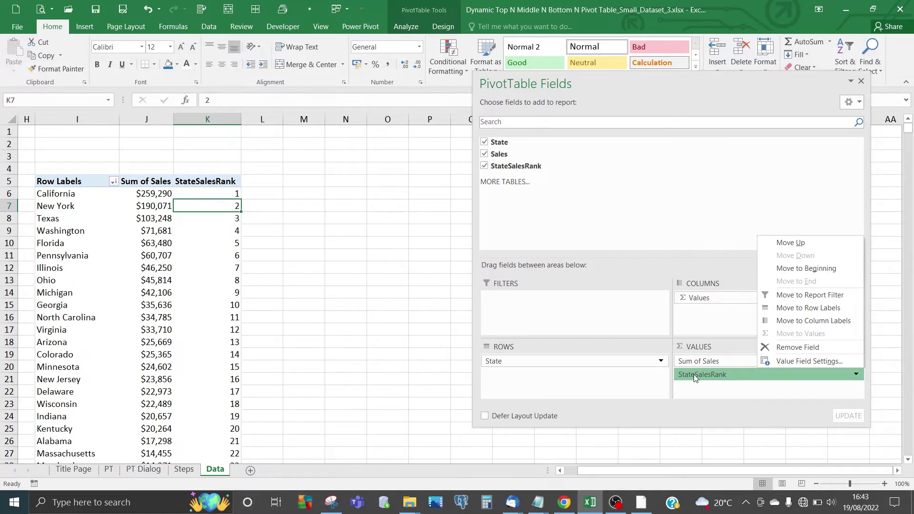
pyautogui.moveTo(694, 374); pyautogui.dragTo(495, 475)
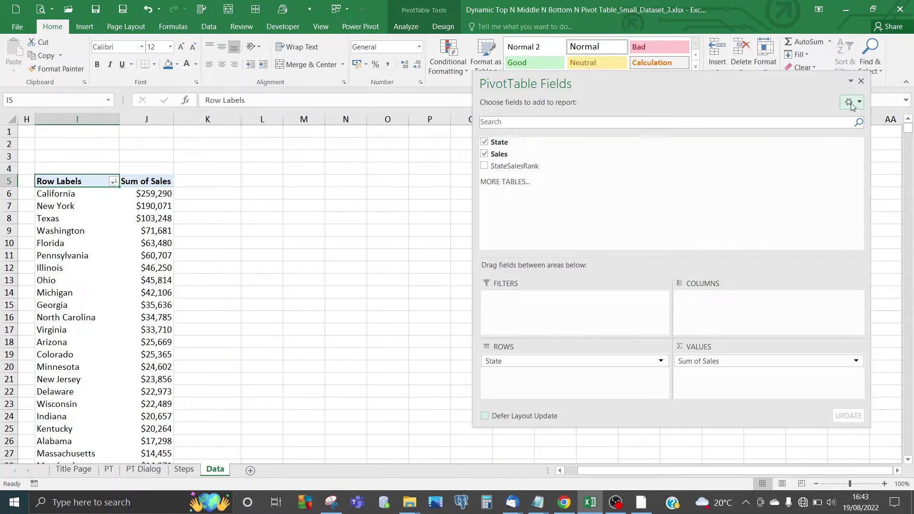
pyautogui.click(860, 82)
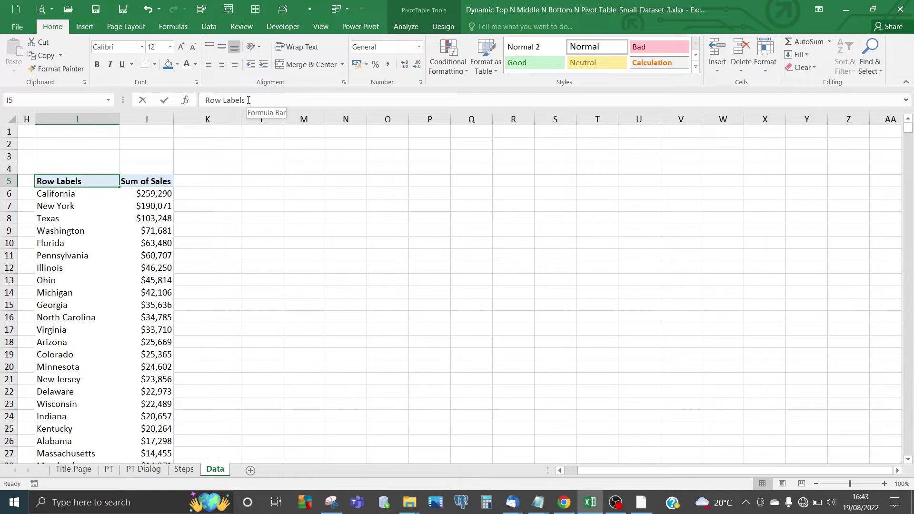
# Step: Rename the pivot headers to State and Sales Amount
pyautogui.moveTo(246, 100); pyautogui.dragTo(201, 102)
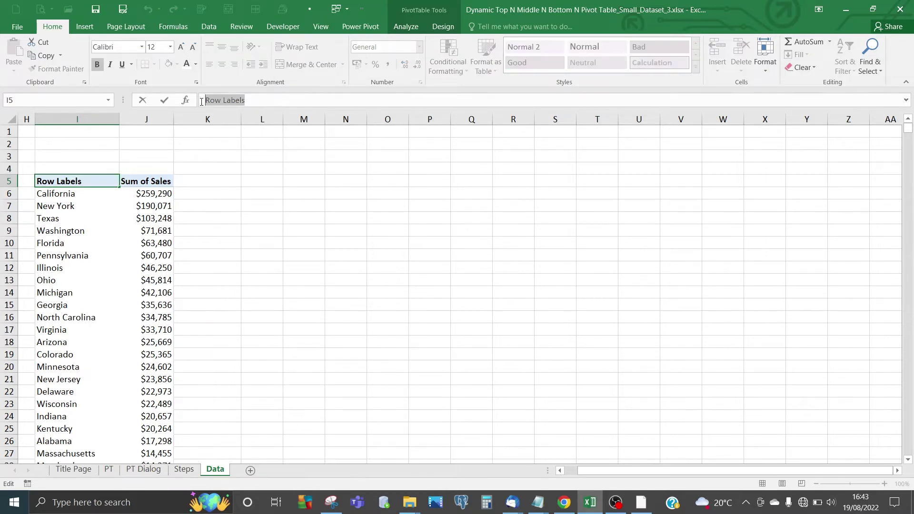
pyautogui.write('Sale')
pyautogui.press('BackSpace')
pyautogui.press('BackSpace')
pyautogui.write('tat')
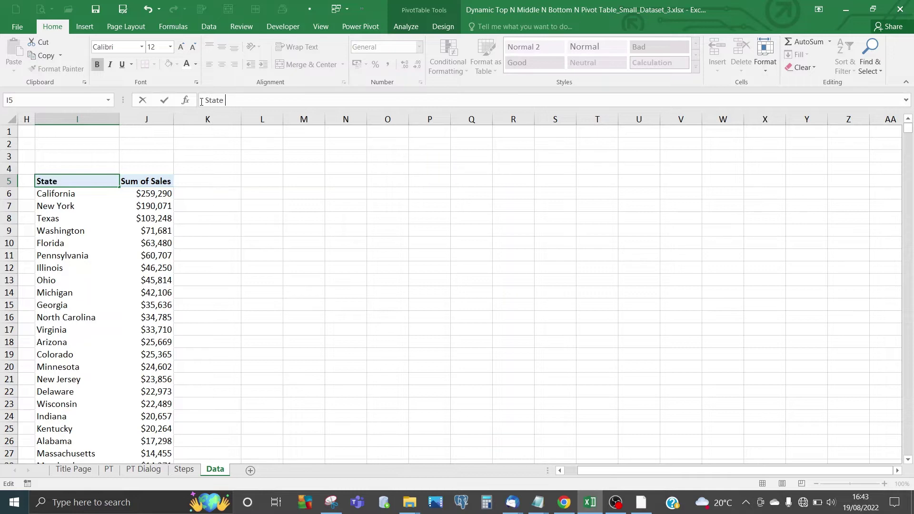
pyautogui.write('e')
pyautogui.press('Return')
pyautogui.click(160, 177)
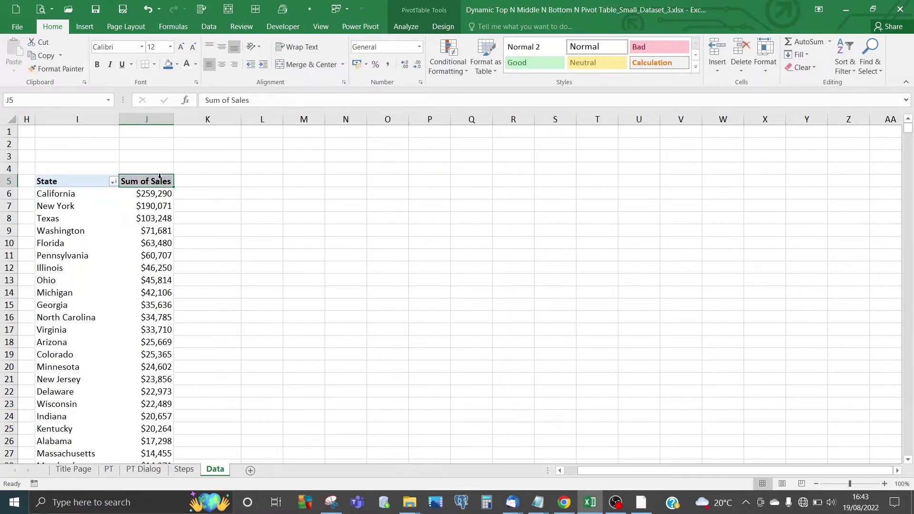
pyautogui.click(257, 98)
pyautogui.press('BackSpace')
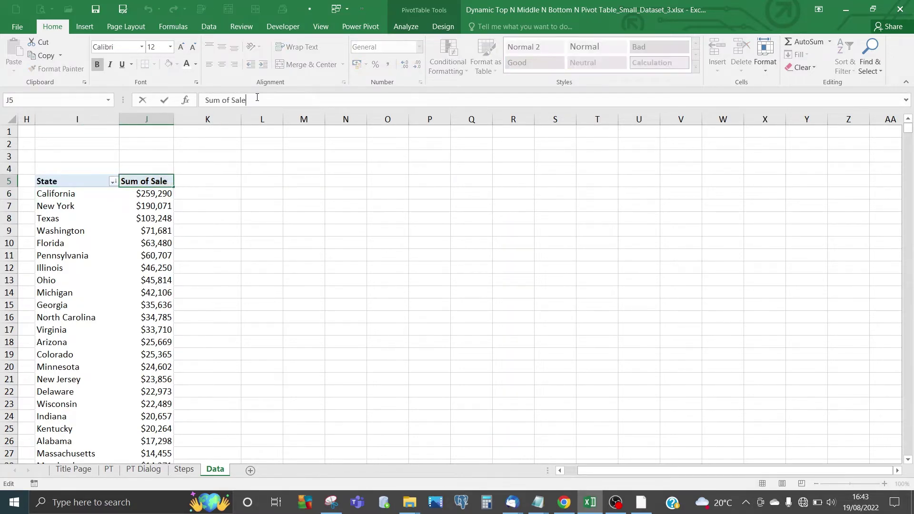
pyautogui.press('BackSpace')
pyautogui.press('BackSpace')
pyautogui.press('BackSpace')
pyautogui.press('BackSpace')
pyautogui.press('BackSpace')
pyautogui.press('BackSpace')
pyautogui.press('BackSpace')
pyautogui.press('BackSpace')
pyautogui.press('BackSpace')
pyautogui.press('BackSpace')
pyautogui.write('Sales Amount')
pyautogui.press('Return')
# Step: Turn off Autofit column widths on update in the PivotTable Options
pyautogui.rightClick(91, 214)
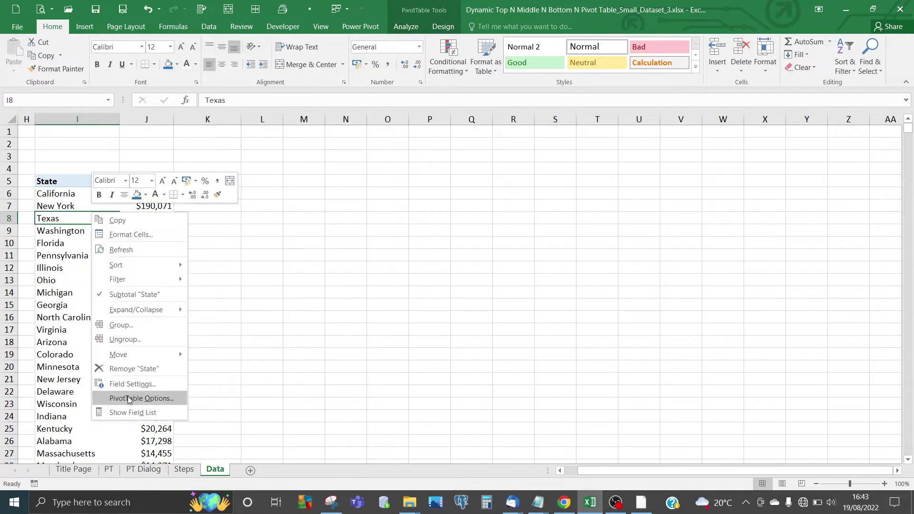
pyautogui.click(128, 399)
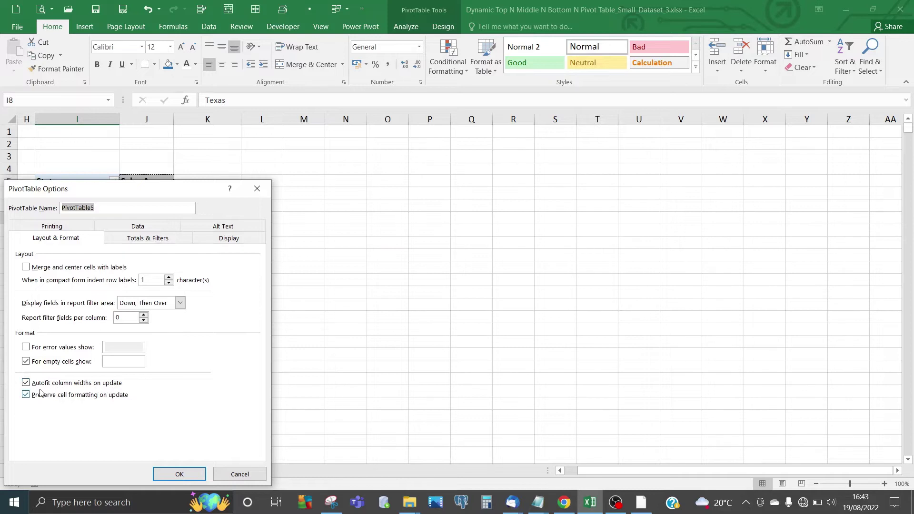
pyautogui.click(26, 383)
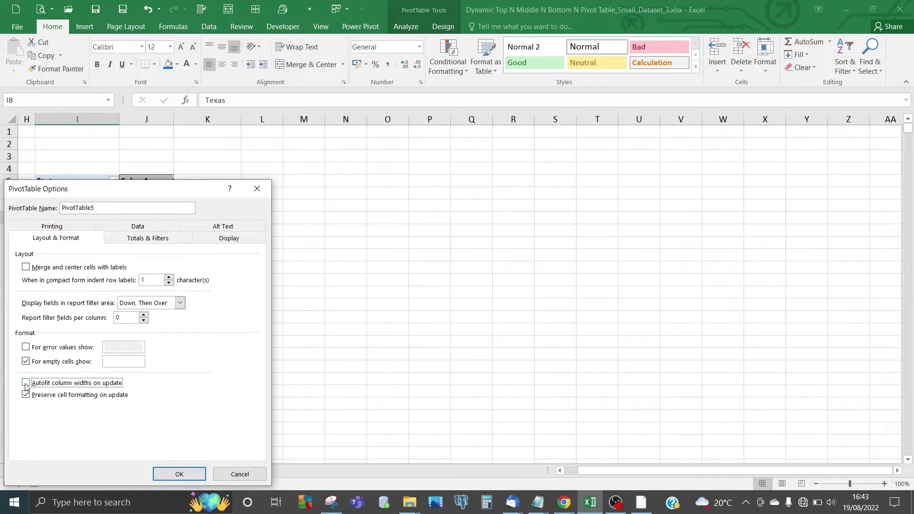
pyautogui.moveTo(116, 193); pyautogui.dragTo(360, 150)
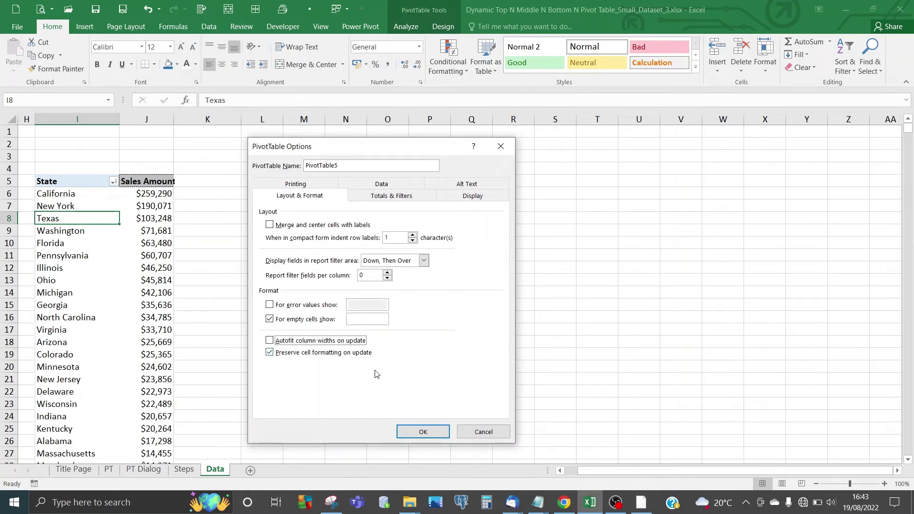
pyautogui.click(423, 431)
# Step: Refresh the pivot table
pyautogui.click(129, 232)
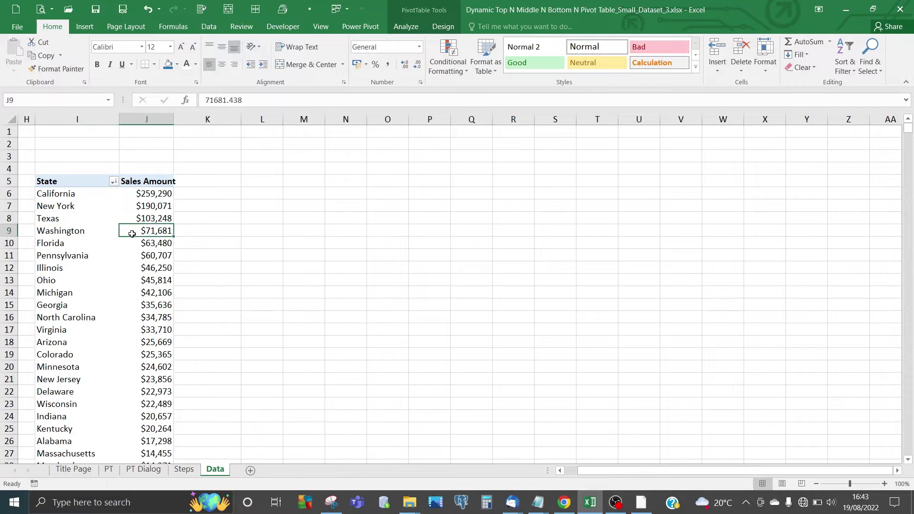
pyautogui.rightClick(98, 227)
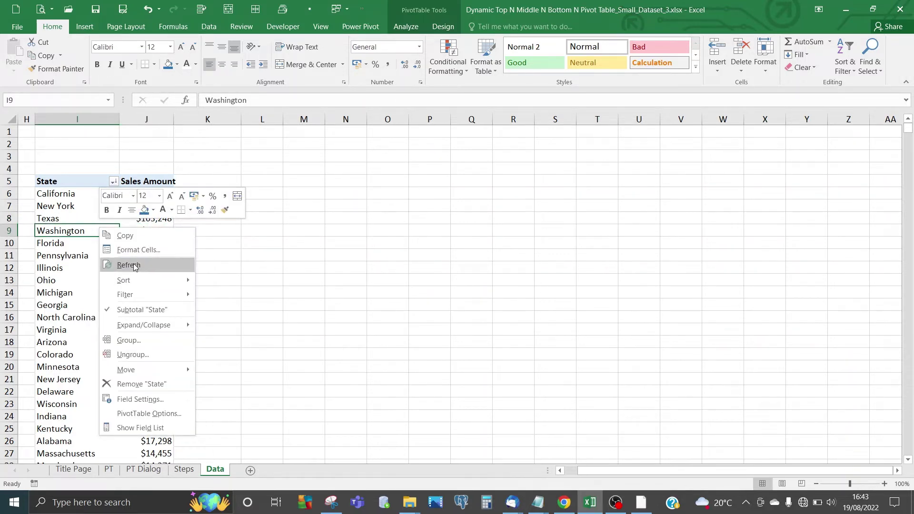
pyautogui.click(133, 264)
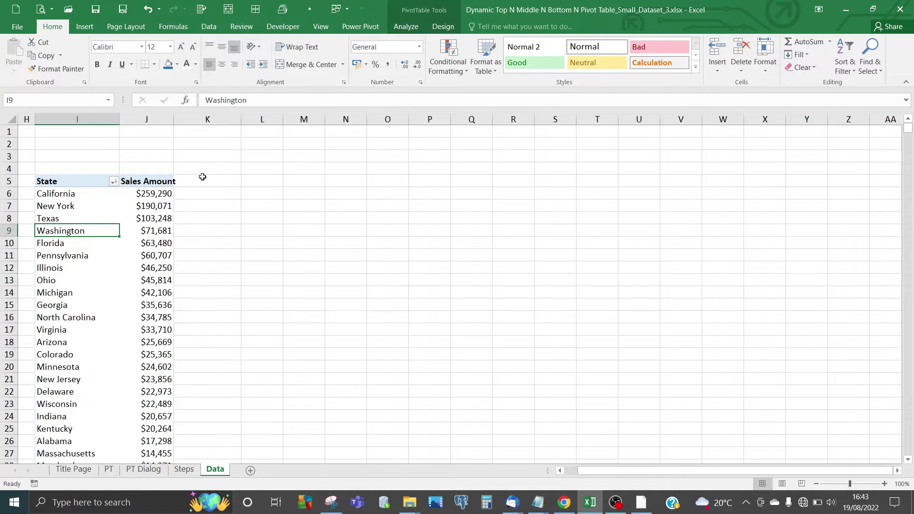
# Step: Insert a StateRank slicer and position it beside the State and Sales Amount pivot
pyautogui.click(404, 29)
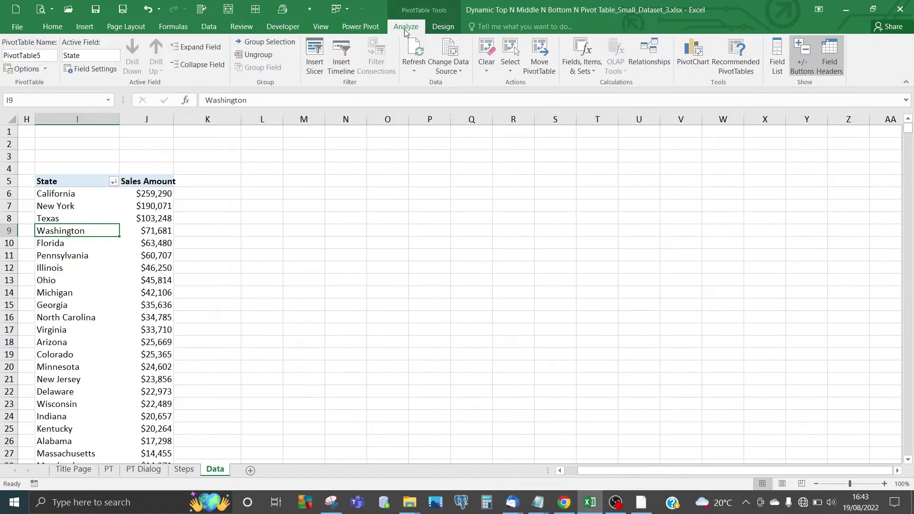
pyautogui.click(318, 64)
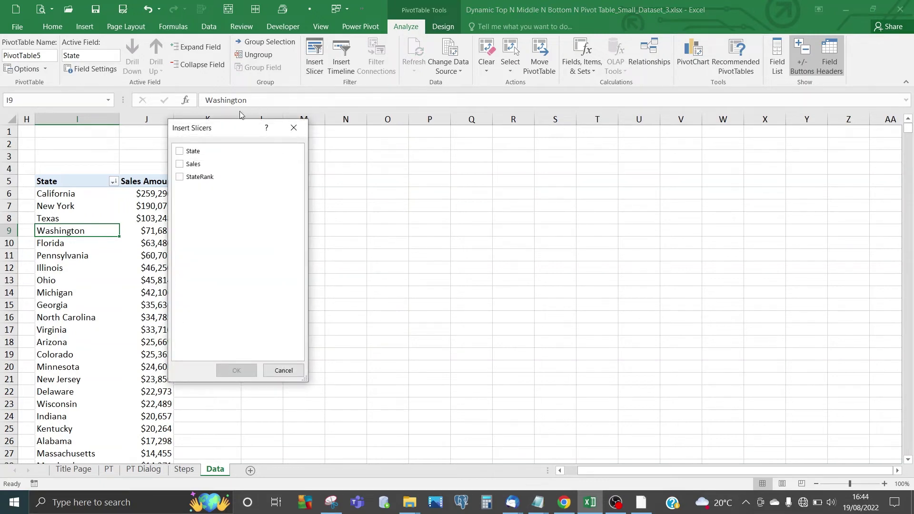
pyautogui.moveTo(226, 129); pyautogui.dragTo(217, 122)
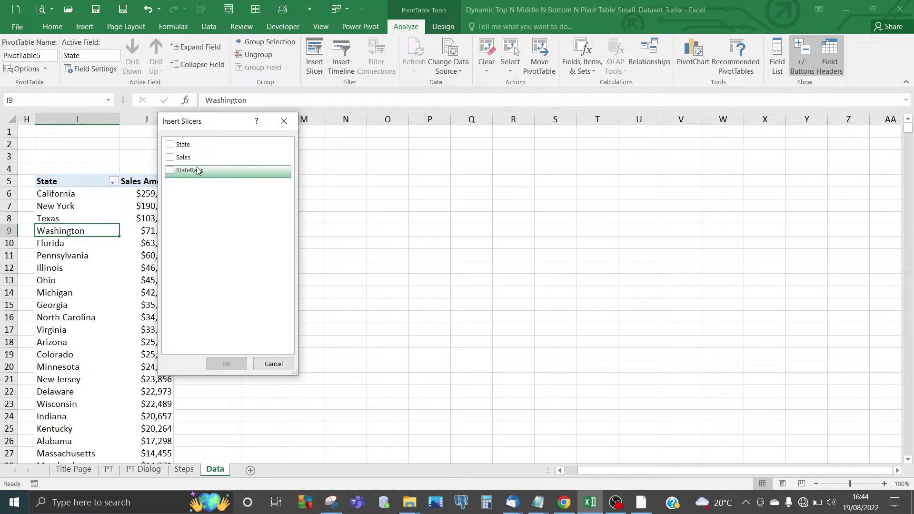
pyautogui.click(170, 172)
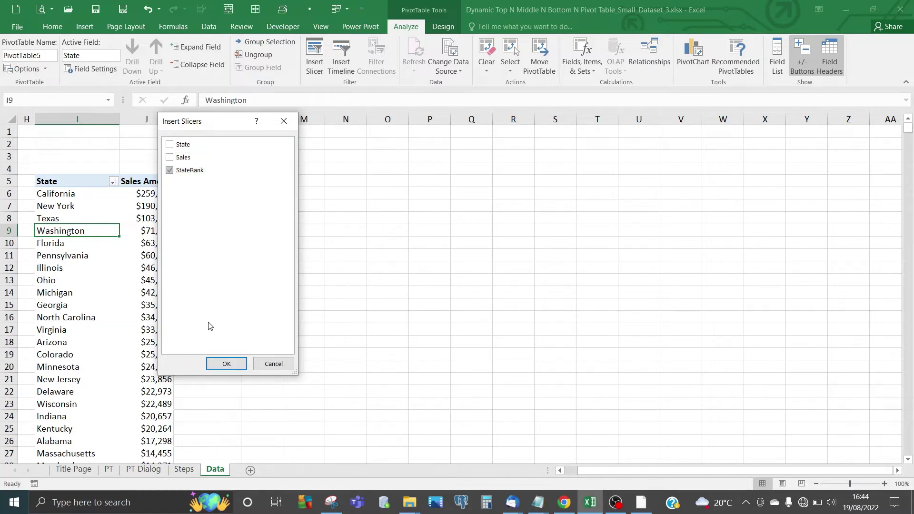
pyautogui.click(234, 363)
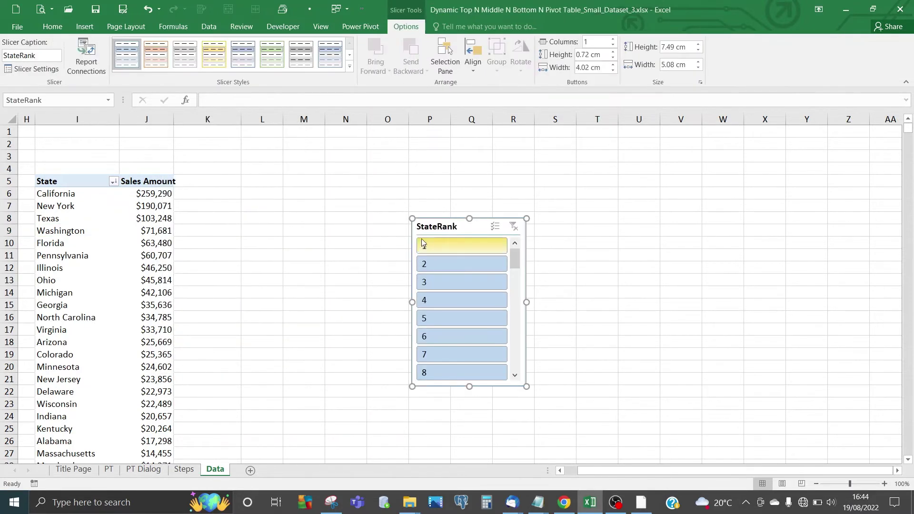
pyautogui.moveTo(414, 255); pyautogui.dragTo(329, 208)
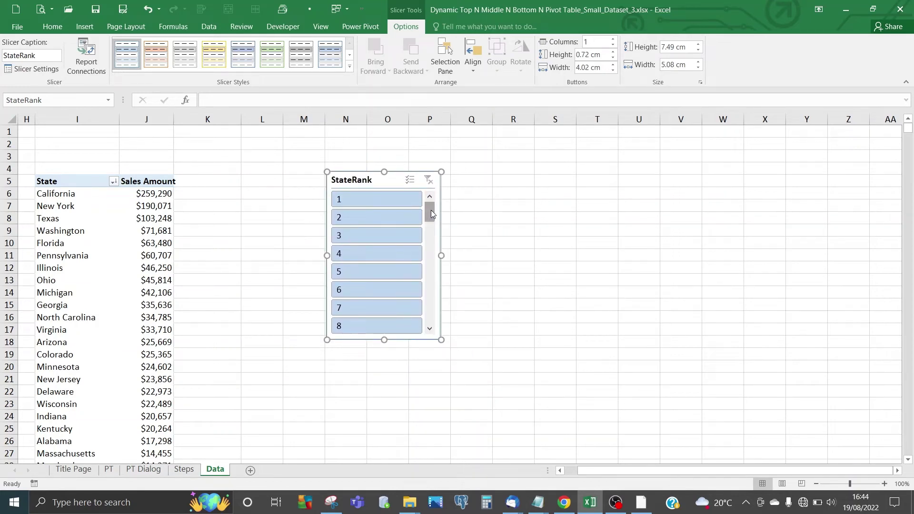
pyautogui.moveTo(430, 213); pyautogui.dragTo(447, 193)
pyautogui.moveTo(375, 181); pyautogui.dragTo(346, 175)
# Step: Set the StateRank slicer to 12 columns and resize it wide and short to four rows
pyautogui.rightClick(346, 172)
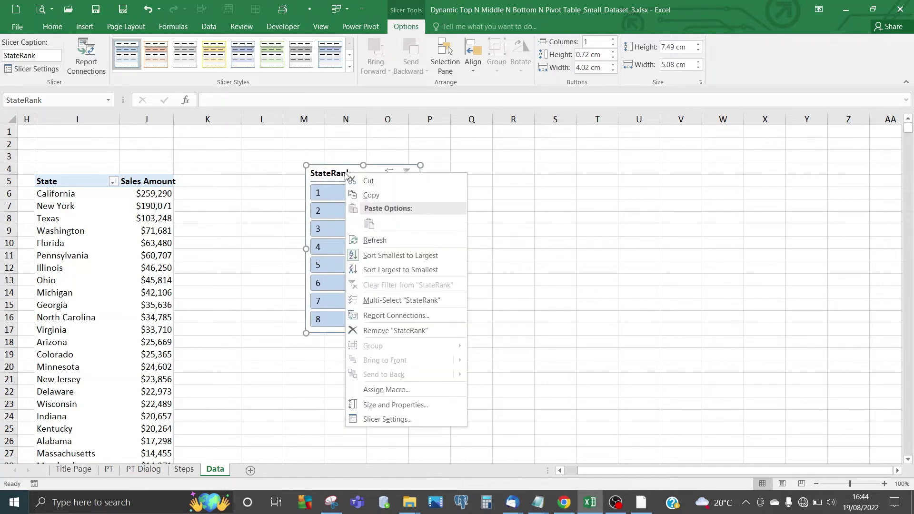
pyautogui.click(412, 406)
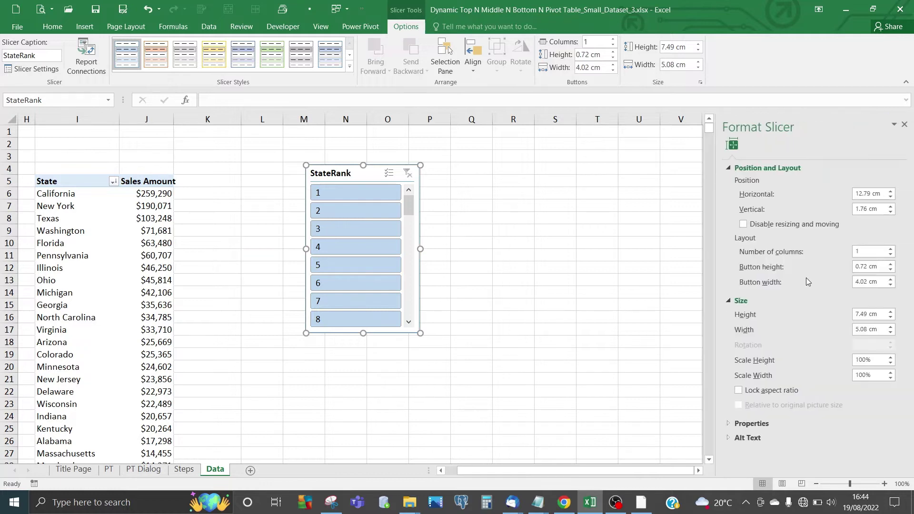
pyautogui.moveTo(867, 252); pyautogui.dragTo(852, 253)
pyautogui.write('12')
pyautogui.press('Return')
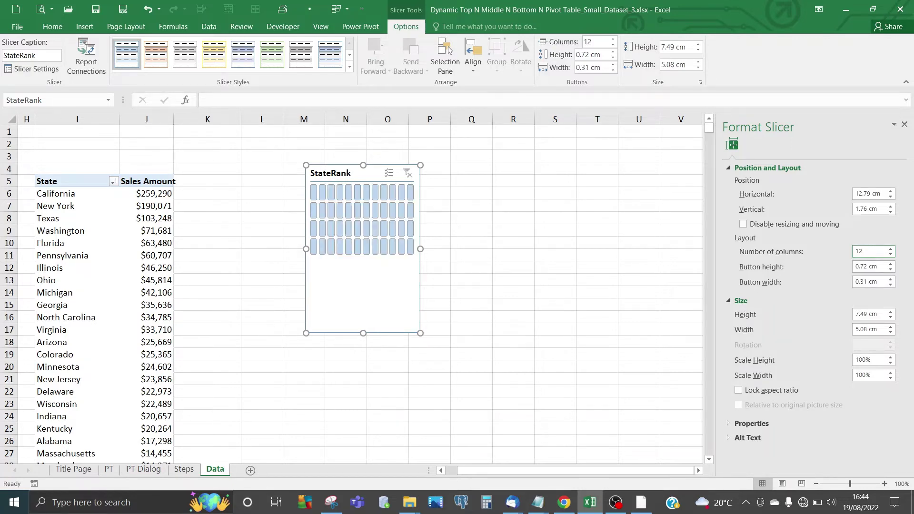
pyautogui.click(904, 124)
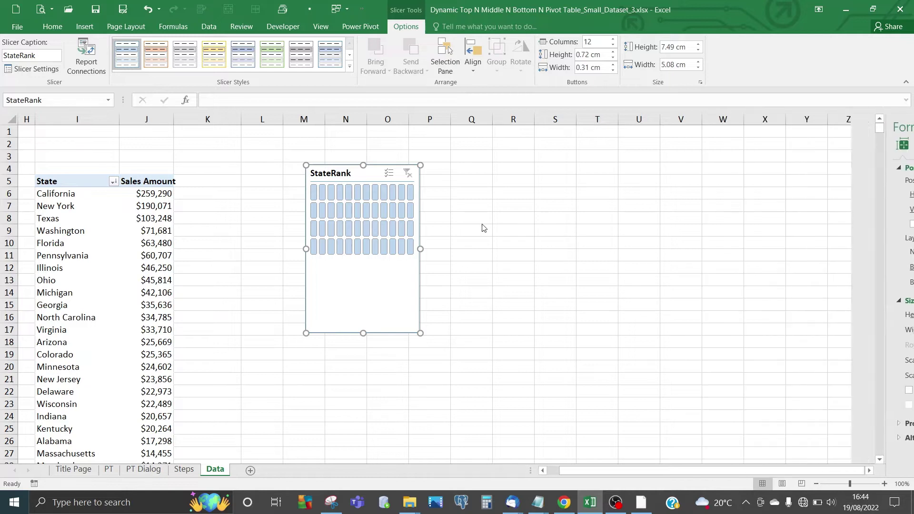
pyautogui.moveTo(419, 249); pyautogui.dragTo(594, 247)
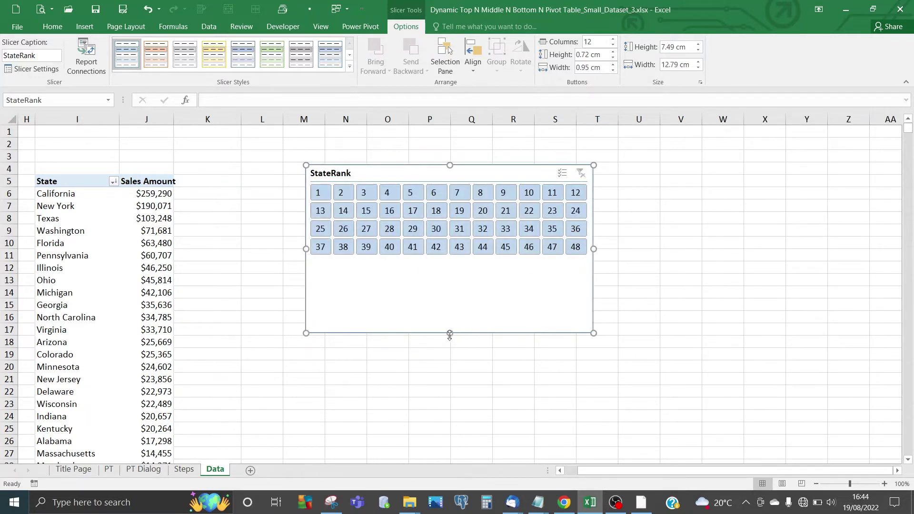
pyautogui.moveTo(448, 334); pyautogui.dragTo(448, 266)
# Step: Test the slicer on top 5, bottom and middle ranks 13–20, then clear it and move it up
pyautogui.click(377, 302)
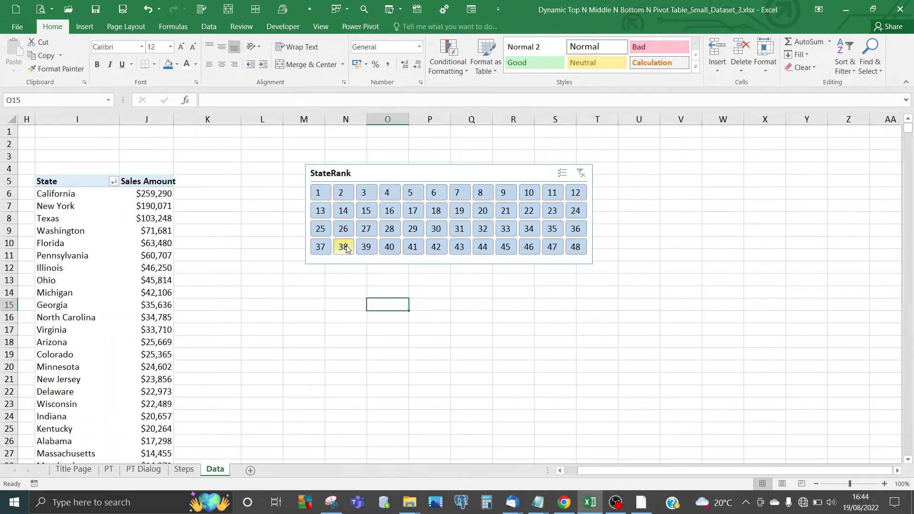
pyautogui.moveTo(325, 193); pyautogui.dragTo(408, 196)
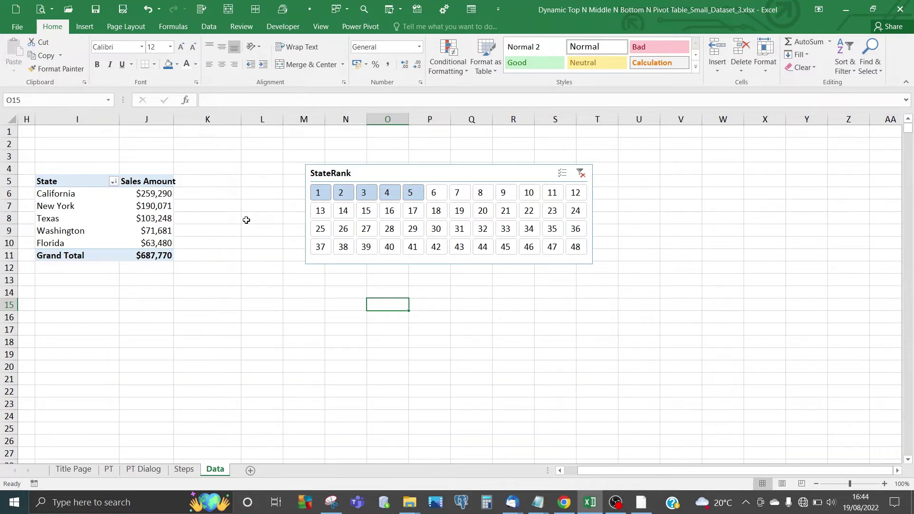
pyautogui.moveTo(174, 117); pyautogui.dragTo(180, 117)
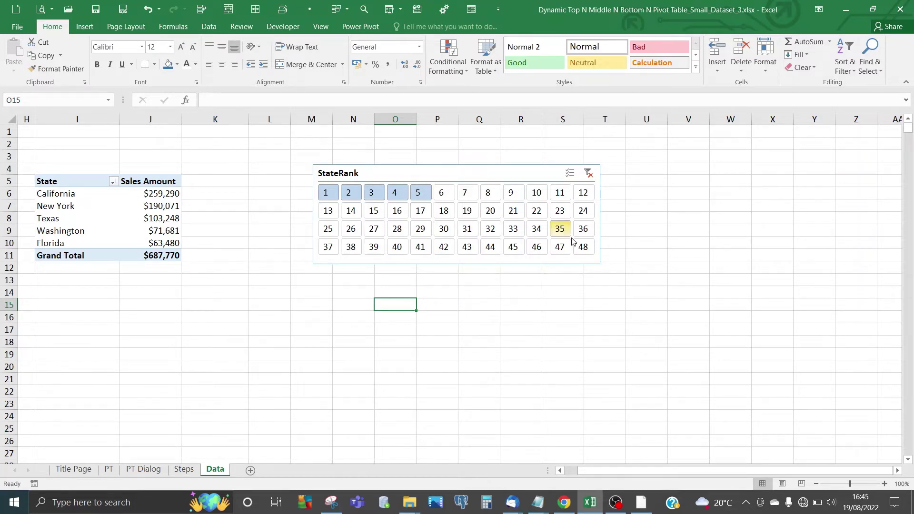
pyautogui.moveTo(583, 247); pyautogui.dragTo(356, 250)
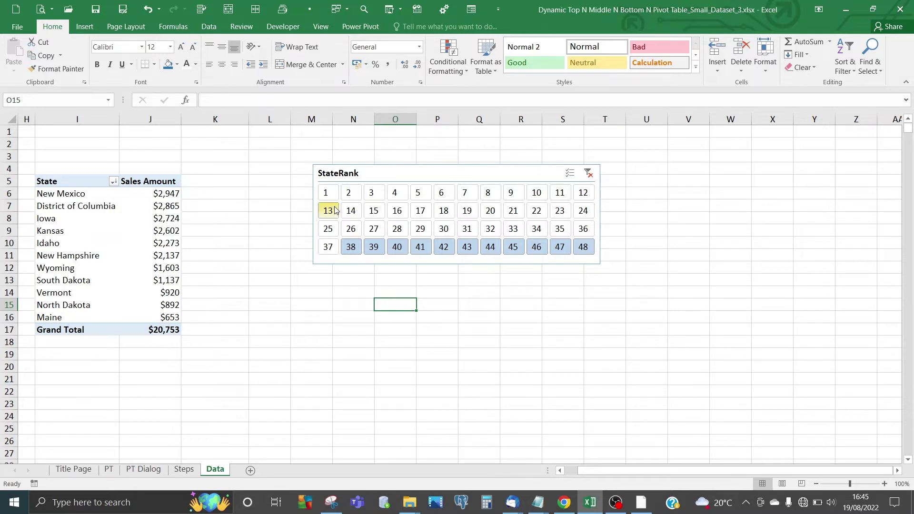
pyautogui.moveTo(328, 211); pyautogui.dragTo(483, 208)
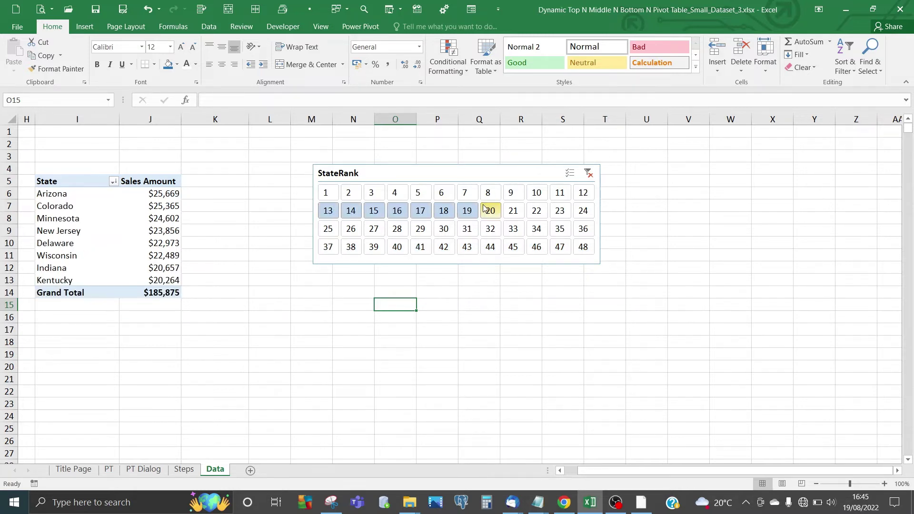
pyautogui.click(588, 174)
pyautogui.moveTo(510, 173); pyautogui.dragTo(466, 149)
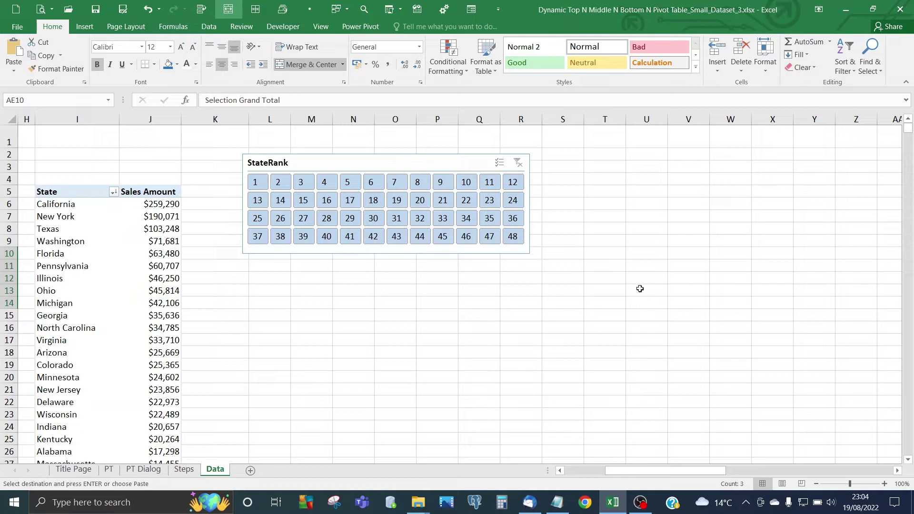
# Step: Paste the Selection, Remainder and Unfiltered Grand Total label block at T3
pyautogui.click(605, 169)
pyautogui.write('Selection Grand Total Remainder Grand Total Unfiltered Grand Total')
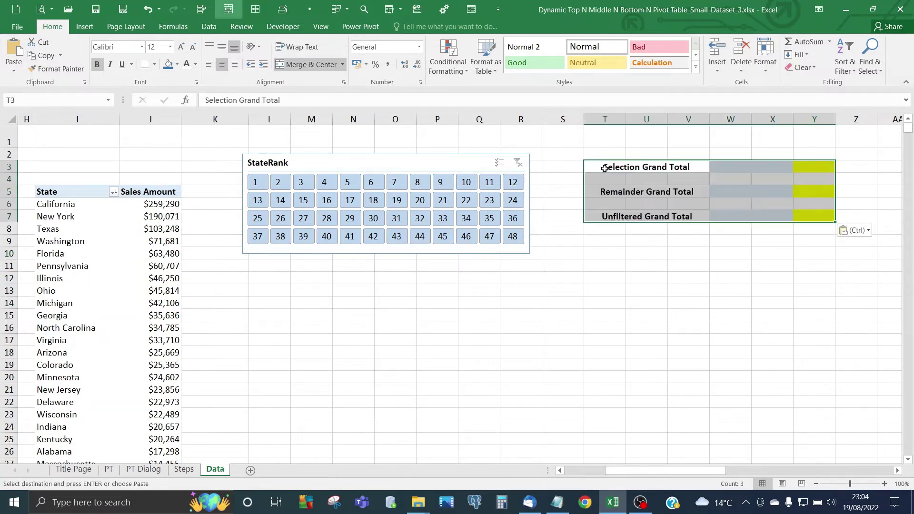
pyautogui.click(673, 166)
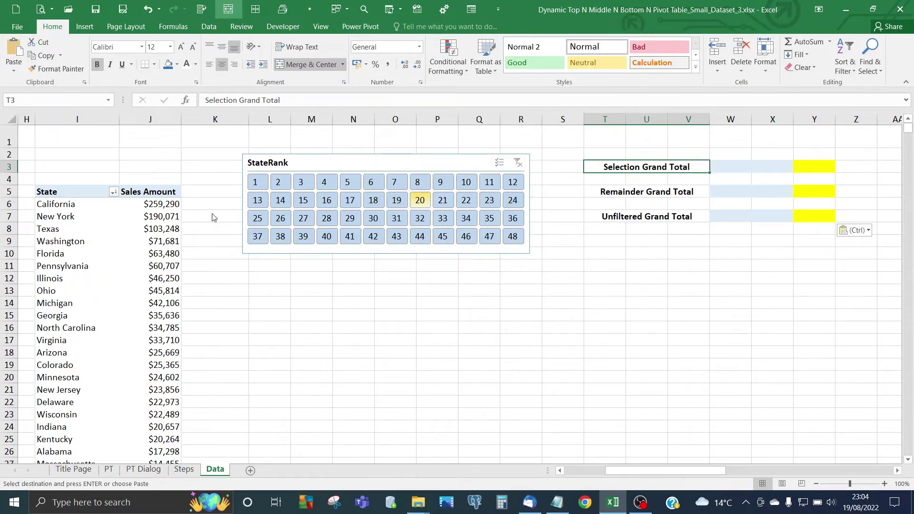
# Step: Filter the pivot to StateRank 1–5, showing the top five states totalling $687,770
pyautogui.click(70, 253)
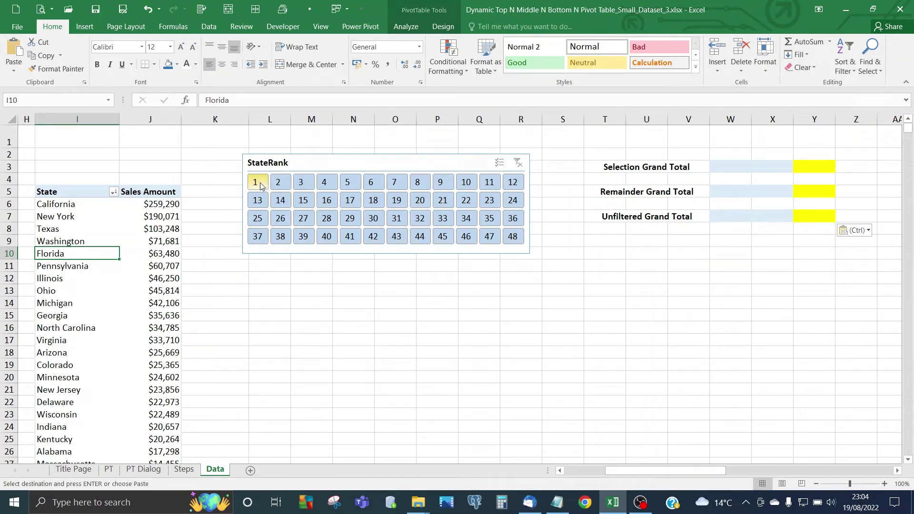
pyautogui.moveTo(263, 185); pyautogui.dragTo(344, 189)
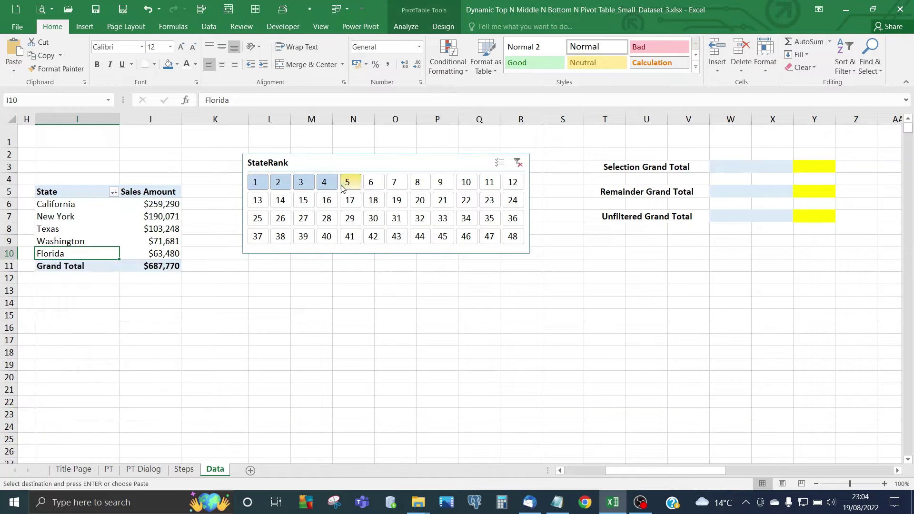
pyautogui.click(160, 267)
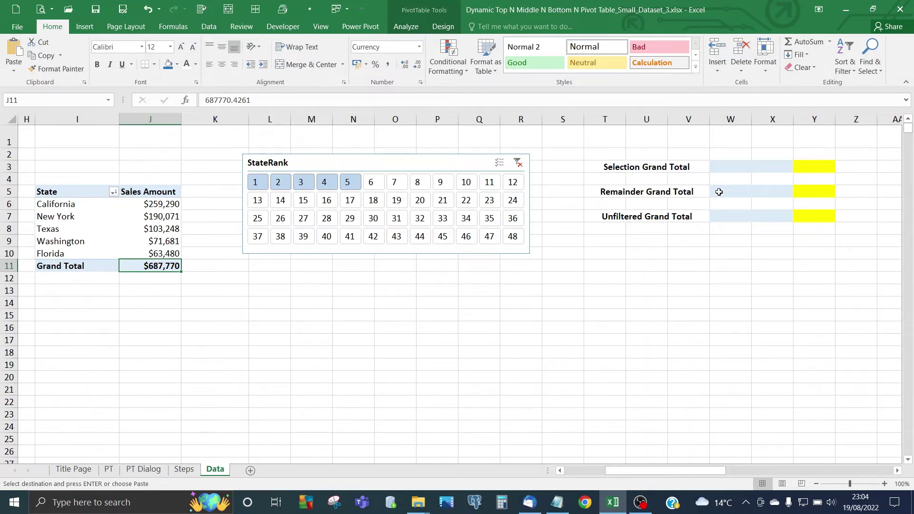
# Step: Enter =VLOOKUP("Grand Total",I:J,2,0) in the Selection Grand Total cell W3
pyautogui.click(733, 166)
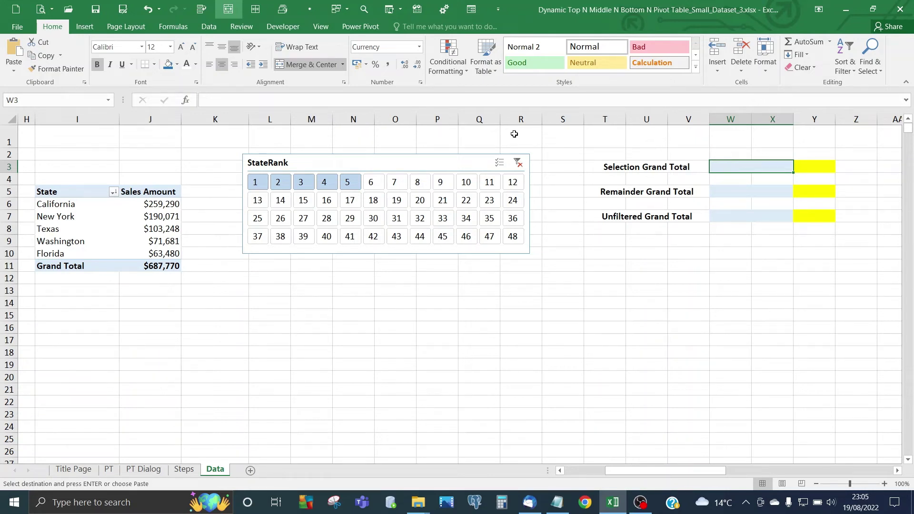
pyautogui.press('Escape')
pyautogui.write('=vlookup')
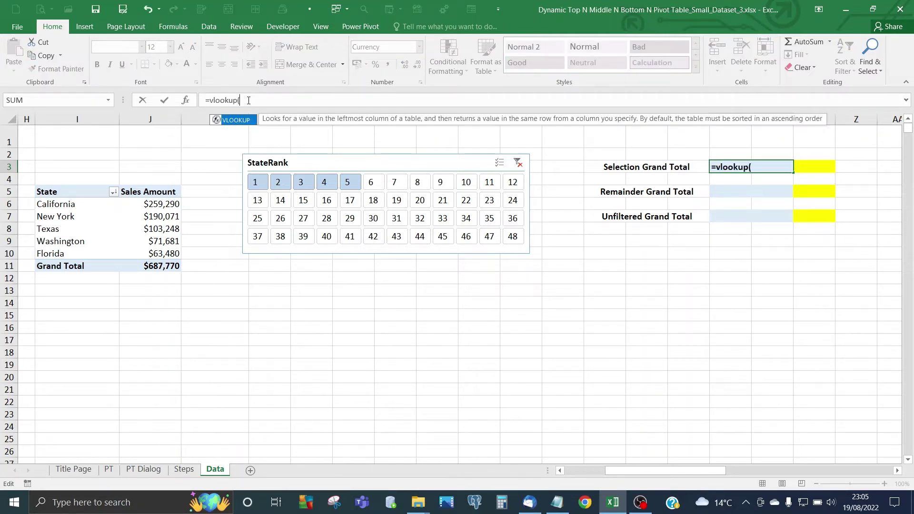
pyautogui.write('(')
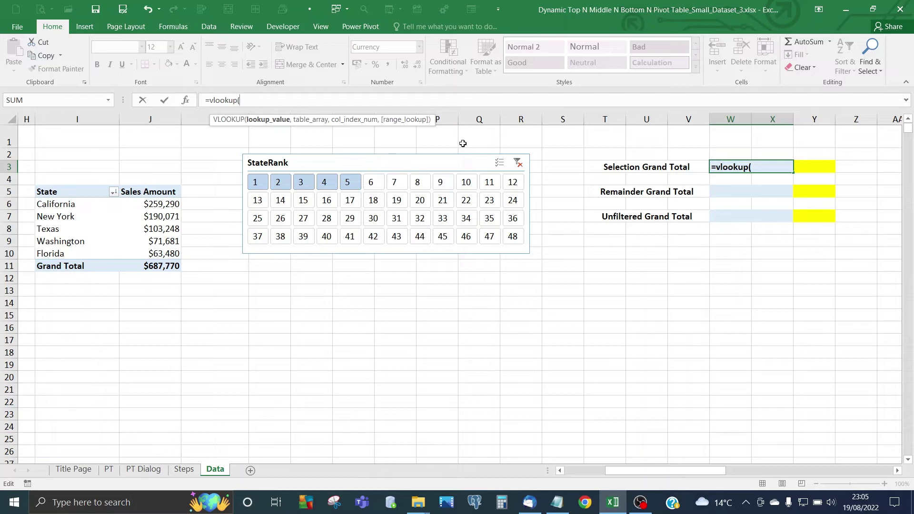
pyautogui.write('"Grand Total",')
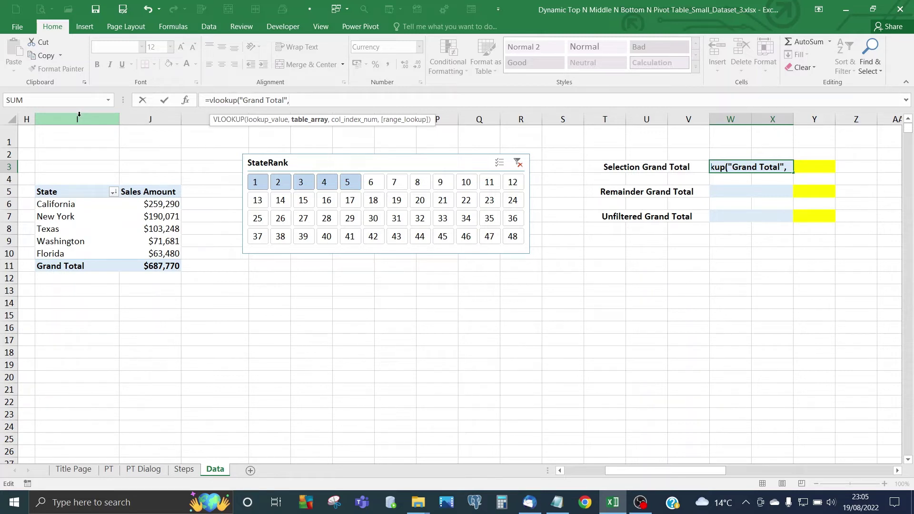
pyautogui.moveTo(78, 115); pyautogui.dragTo(132, 118)
pyautogui.click(305, 101)
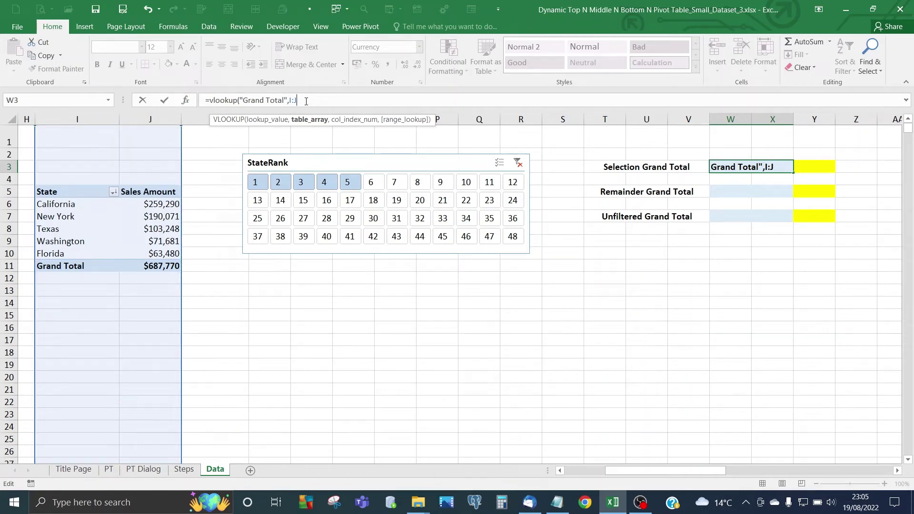
pyautogui.write(',2')
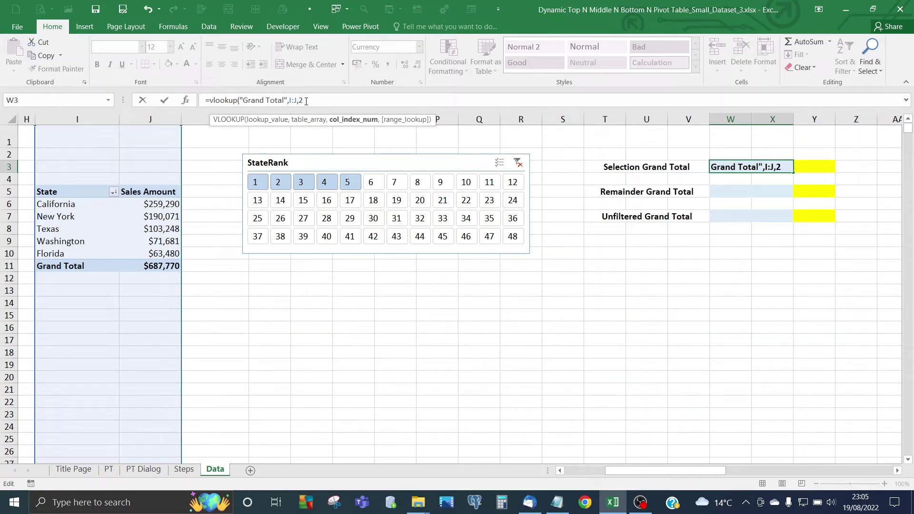
pyautogui.write(',')
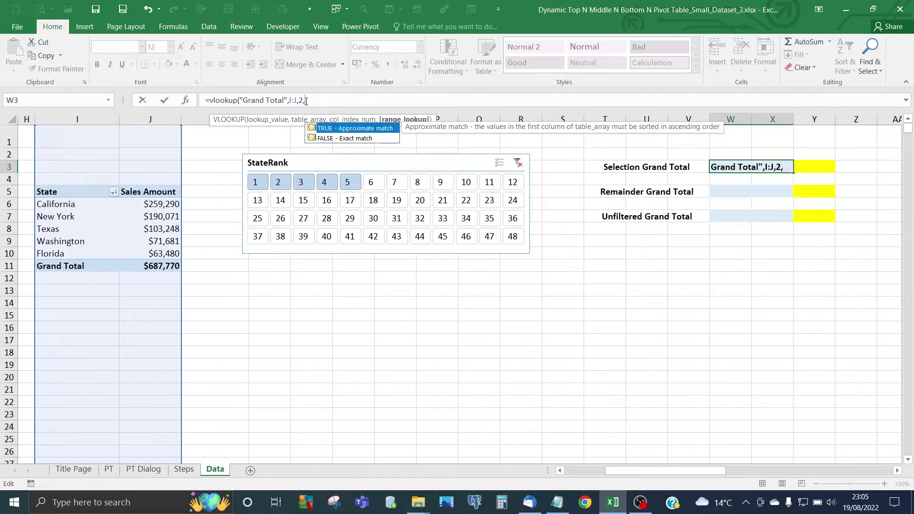
pyautogui.write('0)')
pyautogui.press('Return')
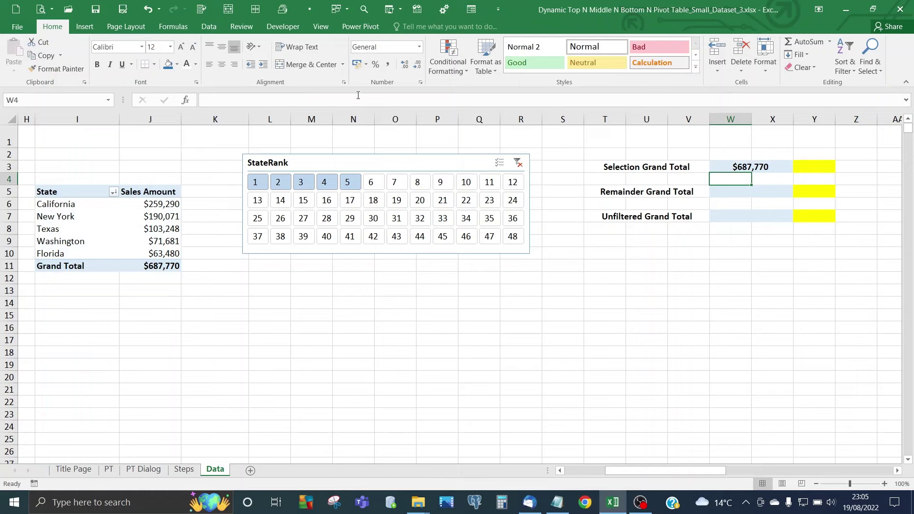
pyautogui.click(743, 167)
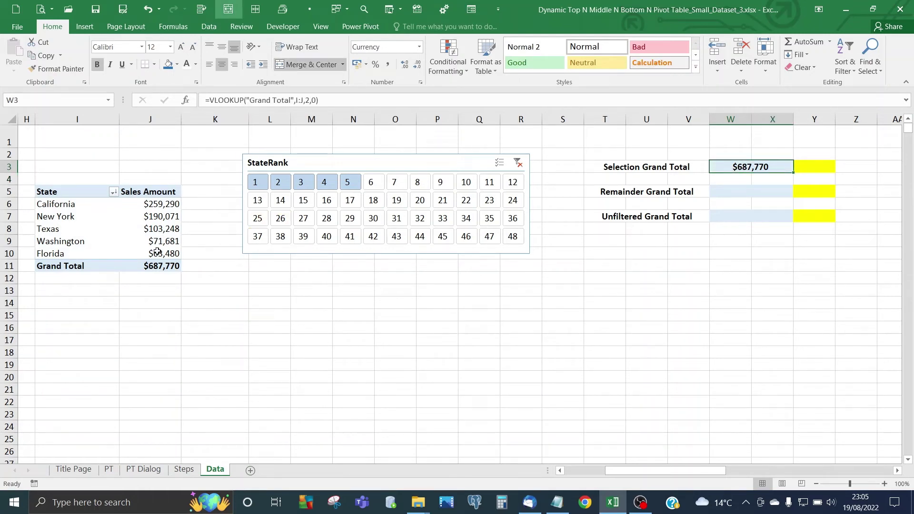
# Step: Widen the StateRank slicer to ranks 1–10, making the selection total $918,283
pyautogui.click(154, 266)
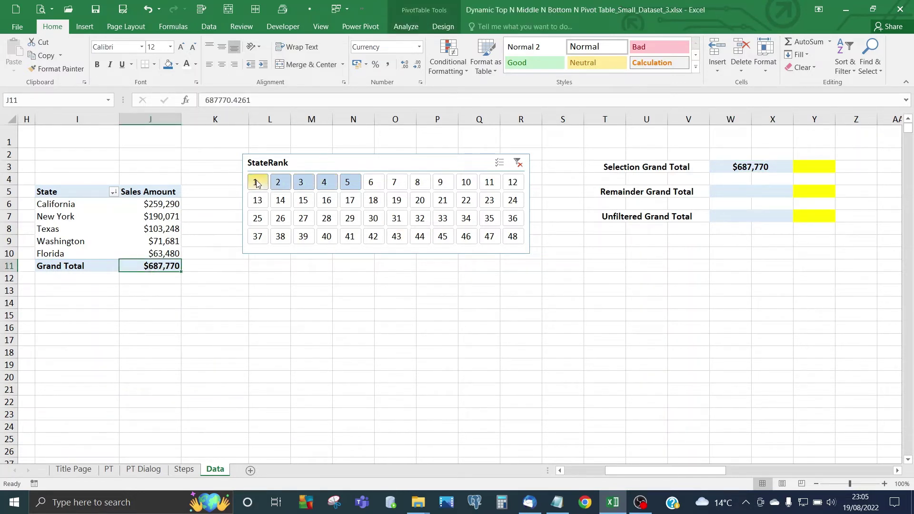
pyautogui.moveTo(259, 184); pyautogui.dragTo(468, 184)
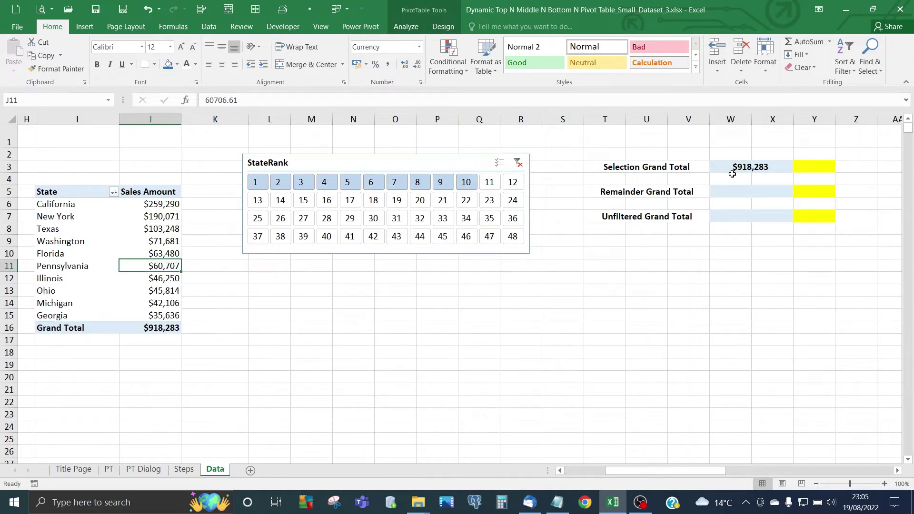
pyautogui.click(744, 167)
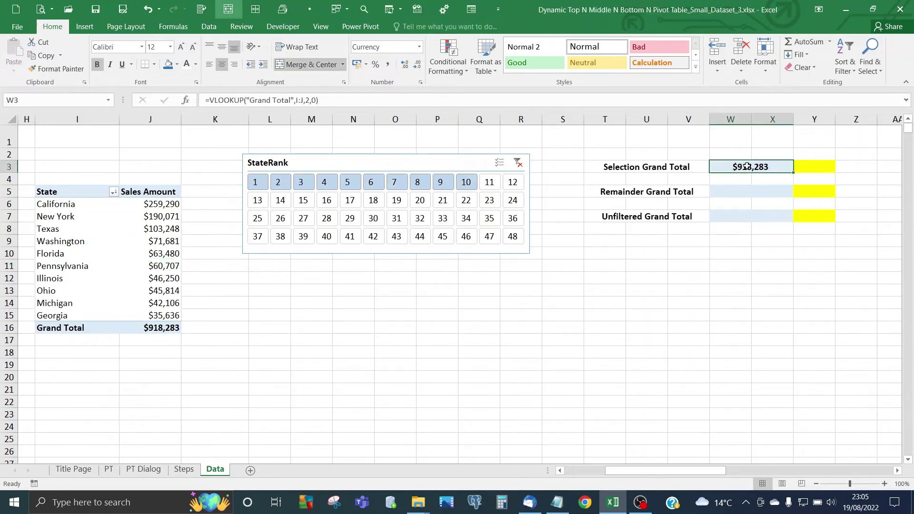
pyautogui.click(814, 169)
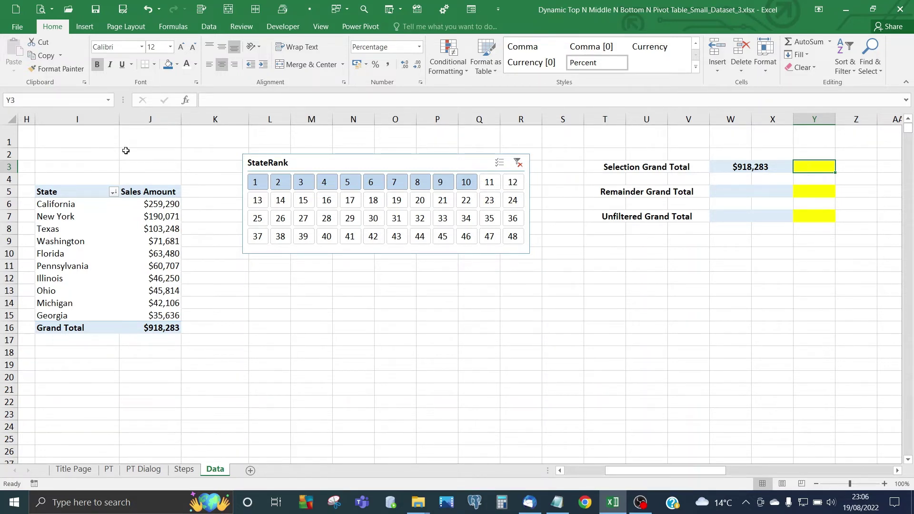
# Step: Unhide columns A–G to reveal the source data and first pivot table
pyautogui.click(10, 119)
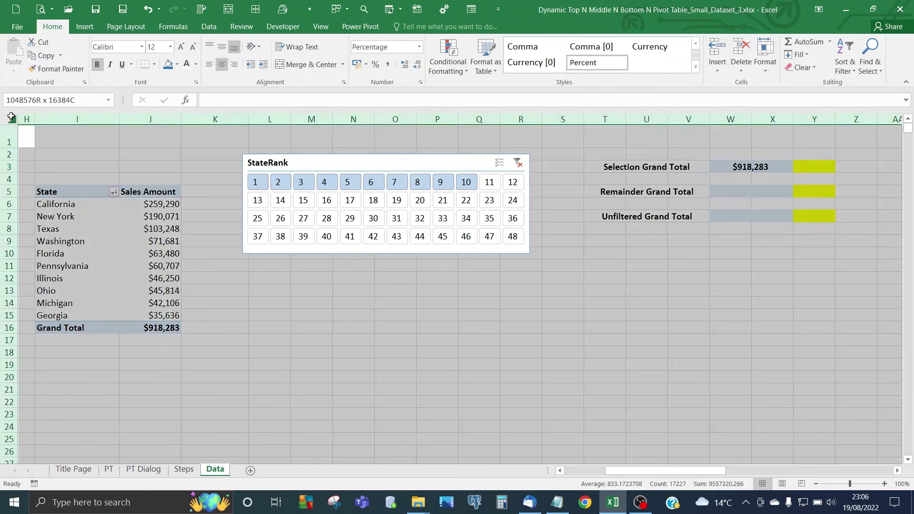
pyautogui.rightClick(23, 115)
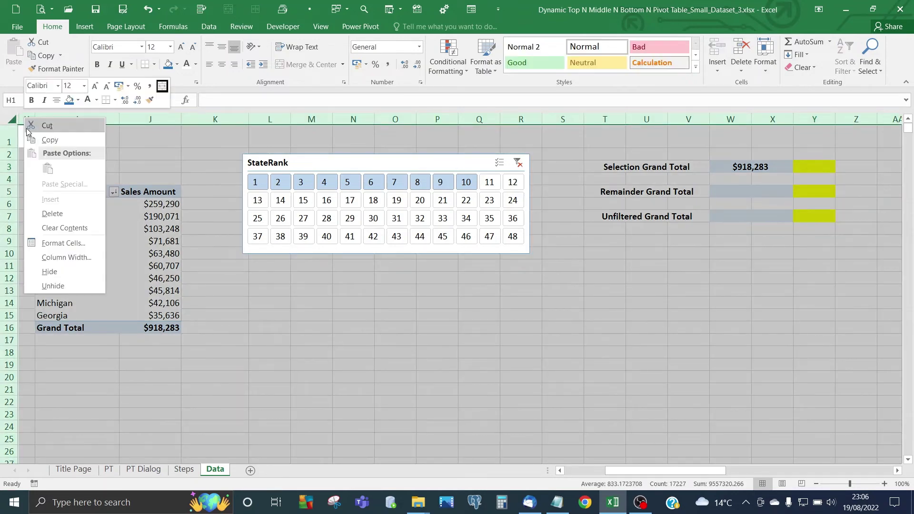
pyautogui.click(65, 285)
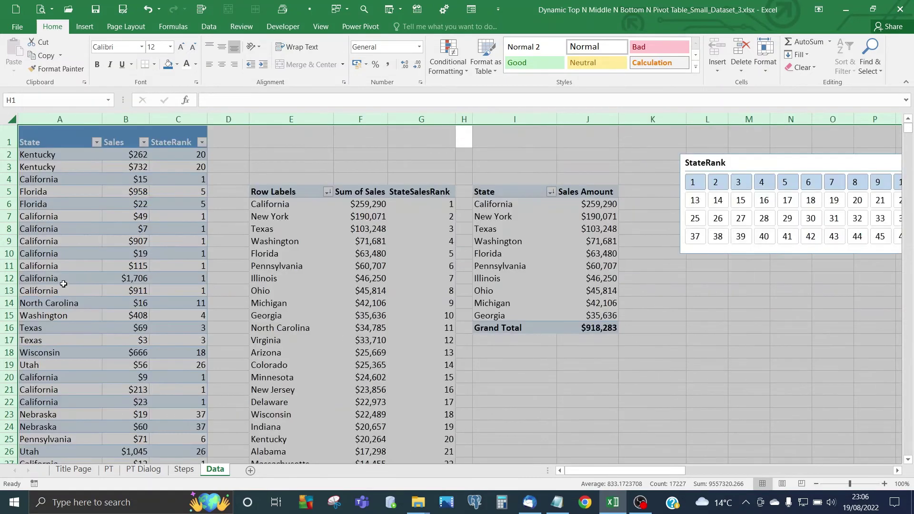
pyautogui.click(656, 287)
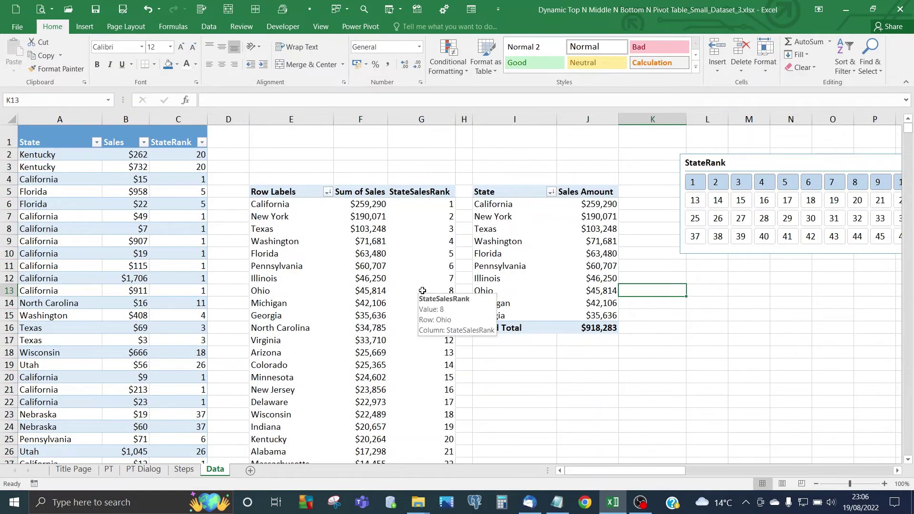
# Step: Check the first pivot's Grand Total of $1,349,428, then return to the summary block
pyautogui.click(368, 293)
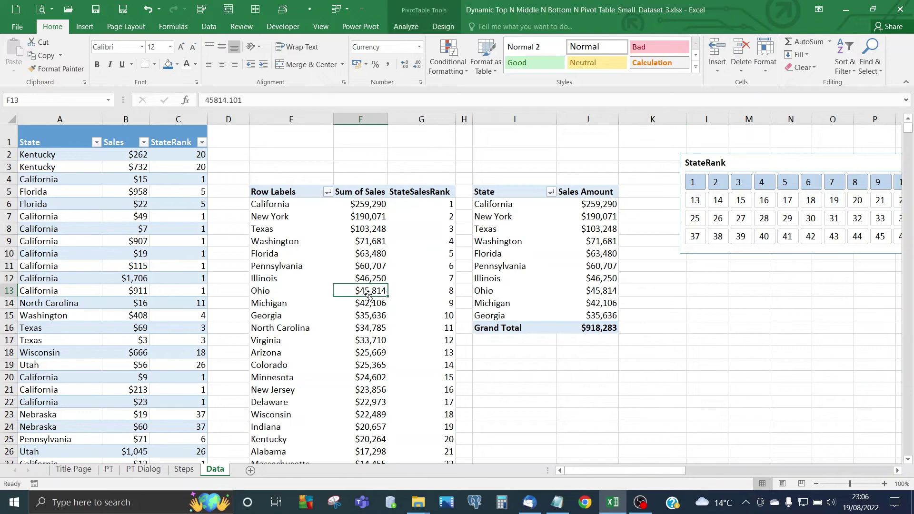
pyautogui.hotkey('ctrl', 'Down')
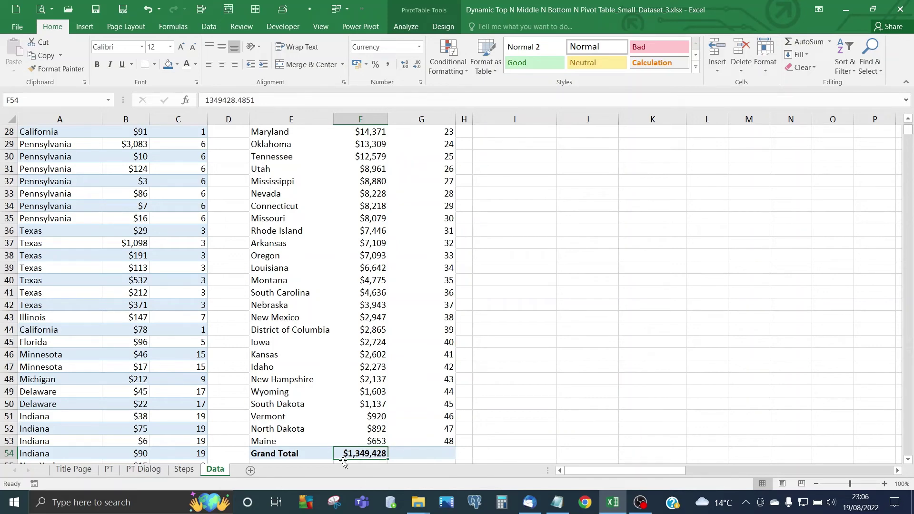
pyautogui.click(543, 277)
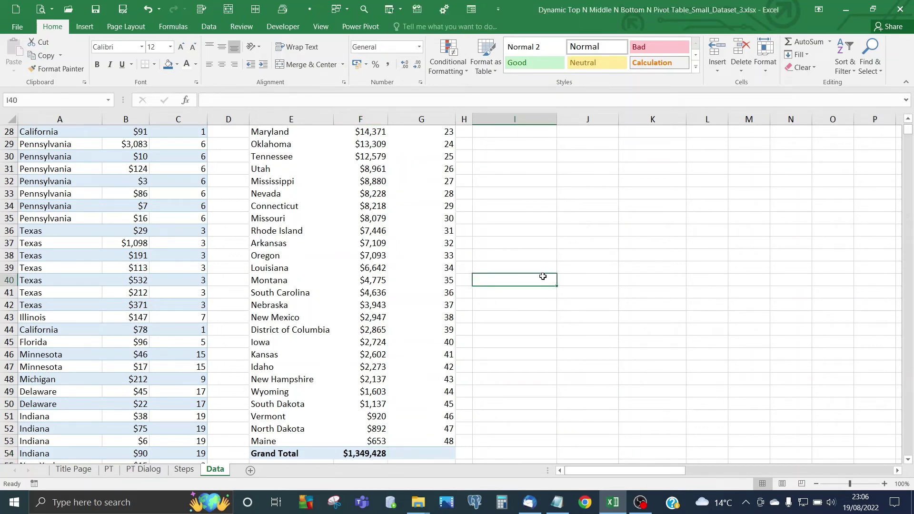
pyautogui.hotkey('ctrl', 'Home')
pyautogui.press('Right')
pyautogui.press('Right')
pyautogui.press('Right')
pyautogui.press('Right')
pyautogui.press('Right')
pyautogui.press('Right')
pyautogui.press('Right')
pyautogui.press('Right')
pyautogui.press('Right')
pyautogui.press('Right')
pyautogui.press('Right')
pyautogui.press('Right')
pyautogui.press('Right')
pyautogui.press('Right')
pyautogui.press('Right')
pyautogui.press('Right')
pyautogui.press('Right')
pyautogui.press('Right')
pyautogui.press('Right')
pyautogui.press('Right')
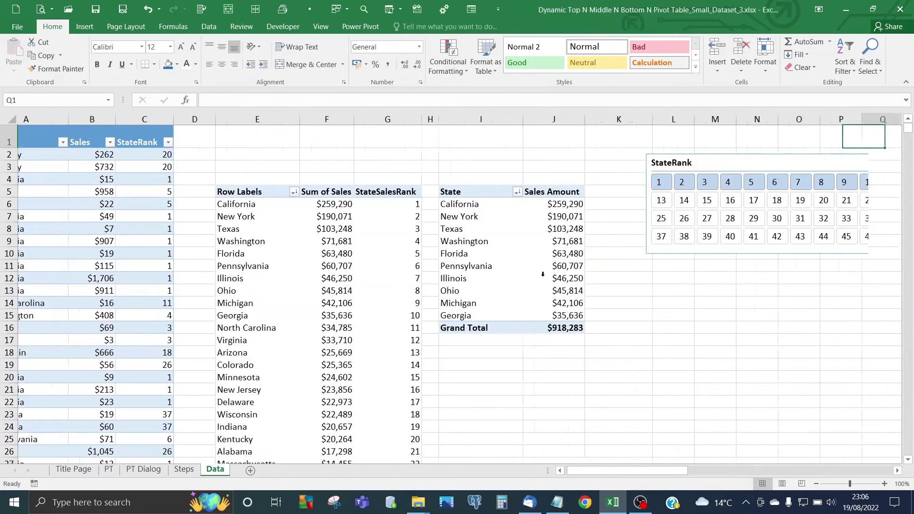
pyautogui.press('Right')
# Step: Enter =VLOOKUP("Grand Total",E:F,2,0) in W7 for the $1,349,428 unfiltered total
pyautogui.press('Down')
pyautogui.press('Down')
pyautogui.press('Down')
pyautogui.press('Down')
pyautogui.press('Down')
pyautogui.press('Down')
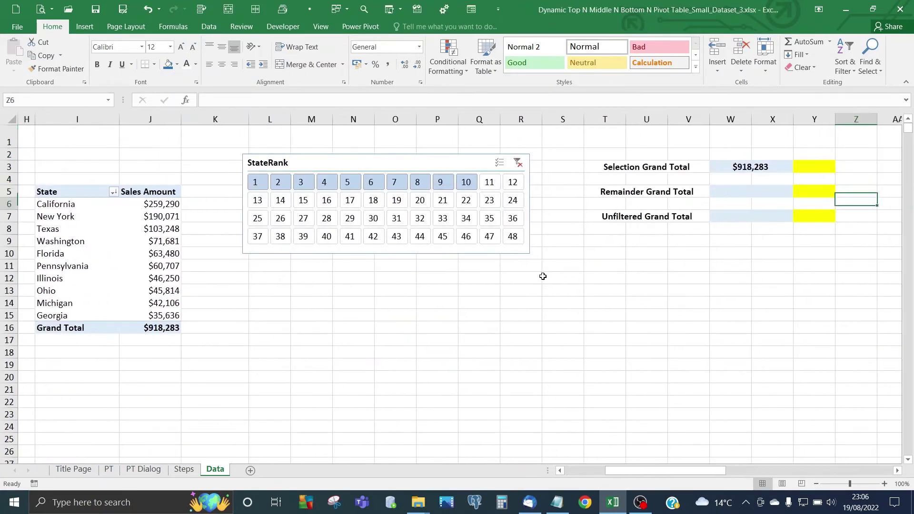
pyautogui.press('Left')
pyautogui.write('=v')
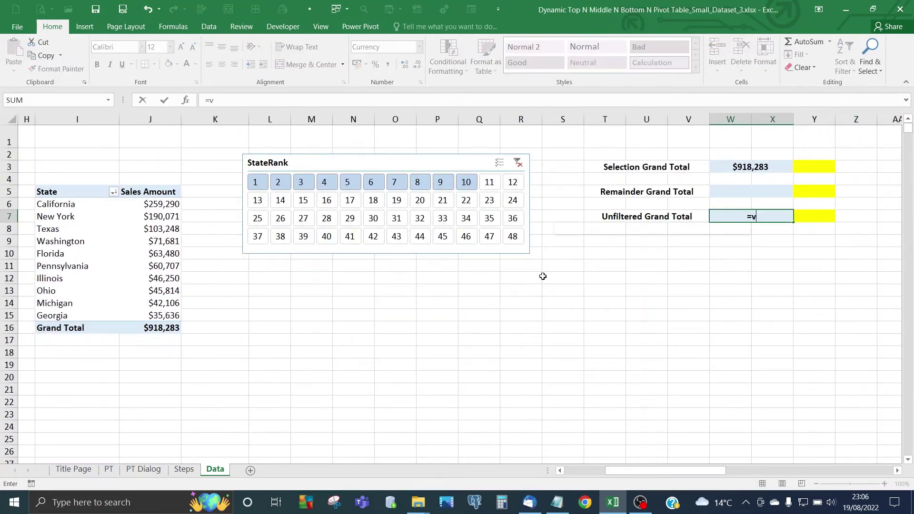
pyautogui.write('lookup("Grand Total",')
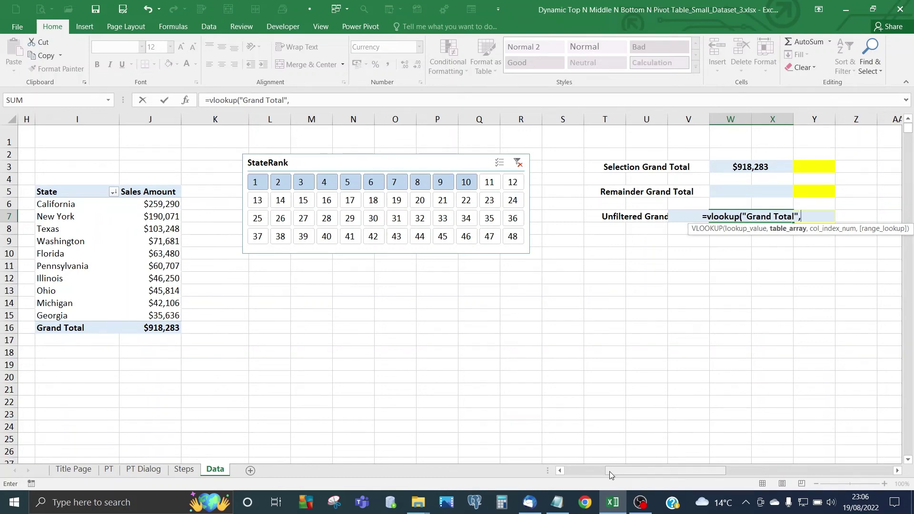
pyautogui.moveTo(612, 471); pyautogui.dragTo(571, 473)
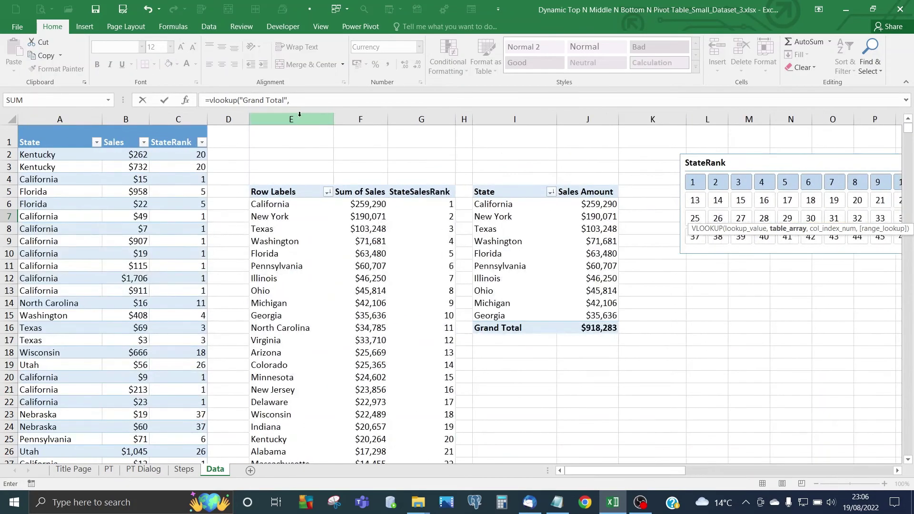
pyautogui.moveTo(292, 114); pyautogui.dragTo(341, 112)
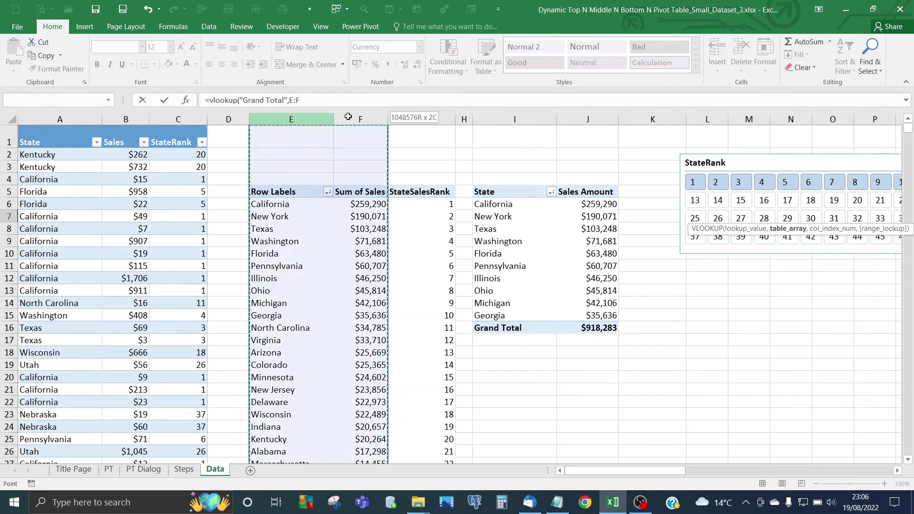
pyautogui.click(326, 102)
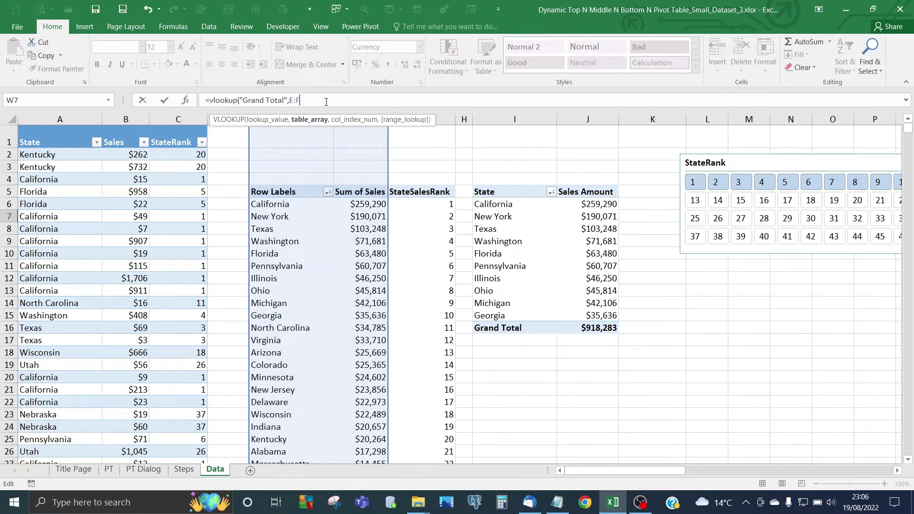
pyautogui.write(',2,0')
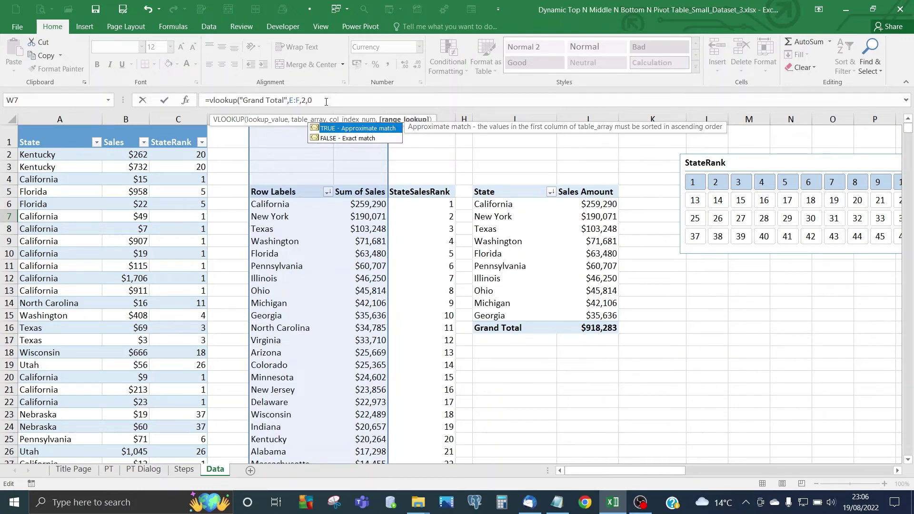
pyautogui.press('Return')
pyautogui.press('Right')
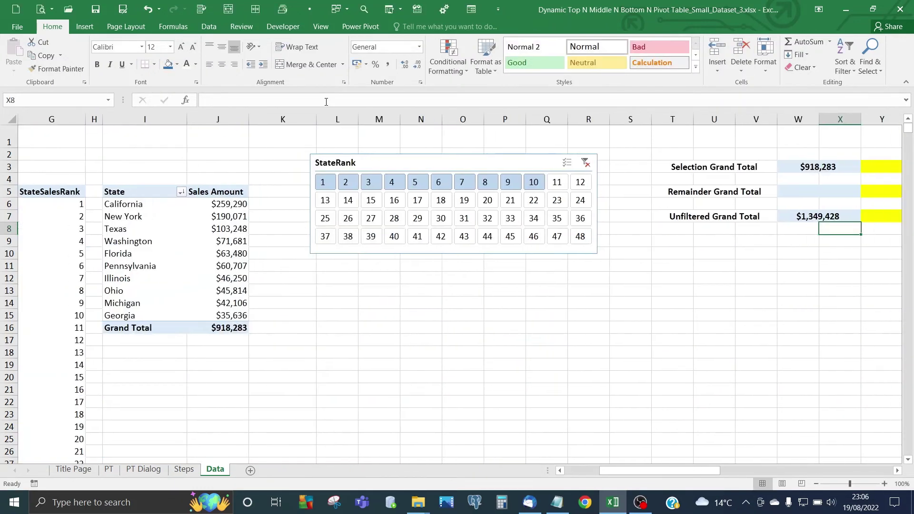
pyautogui.press('Up')
pyautogui.press('Left')
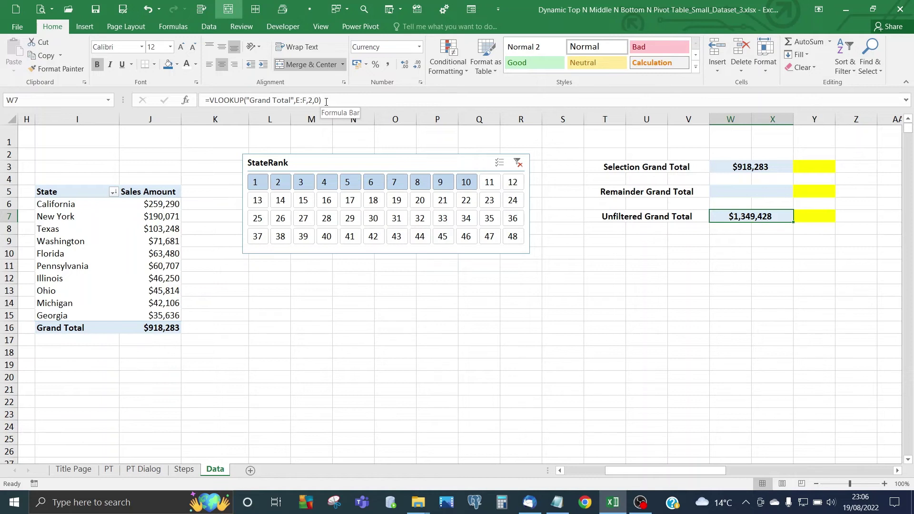
# Step: Clear the StateRank slicer and filter it to ranks 1–5, totalling $687,770
pyautogui.press('Right')
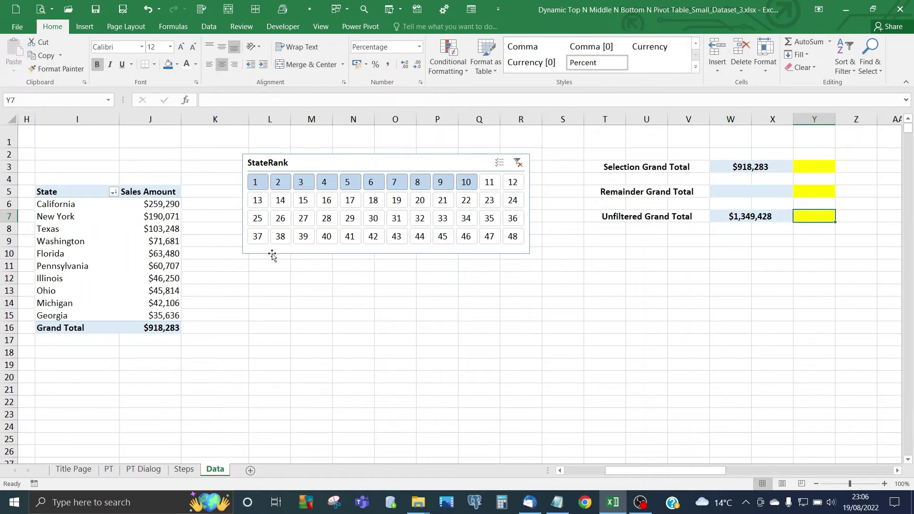
pyautogui.click(518, 163)
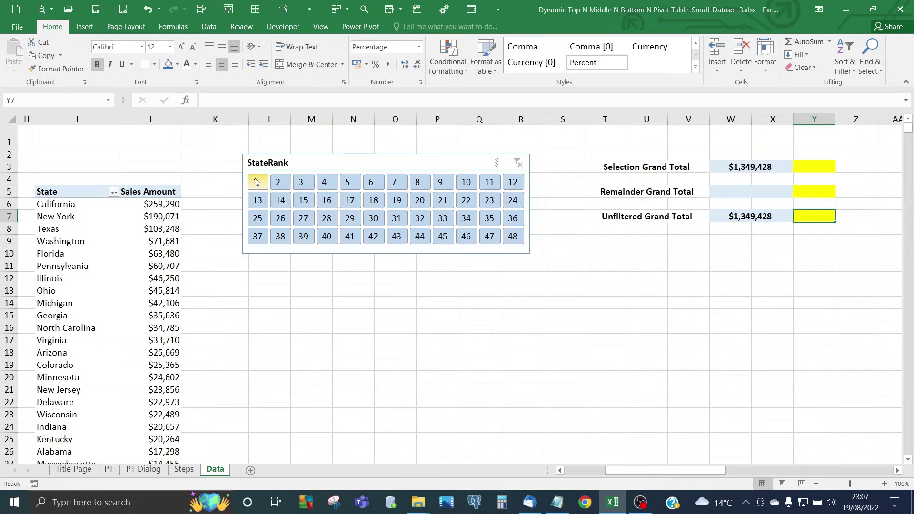
pyautogui.moveTo(256, 182); pyautogui.dragTo(343, 186)
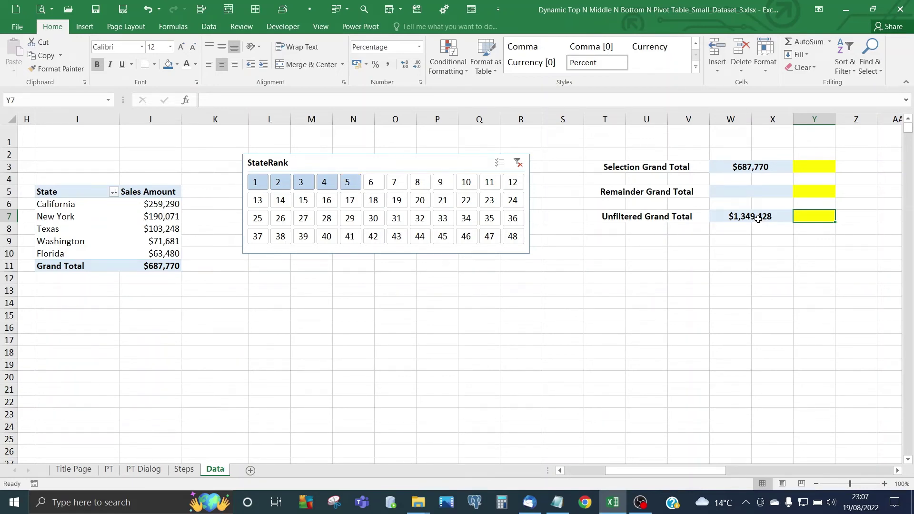
# Step: Enter =W7-W3 in the Remainder Grand Total cell, giving $661,658
pyautogui.click(689, 250)
pyautogui.click(742, 191)
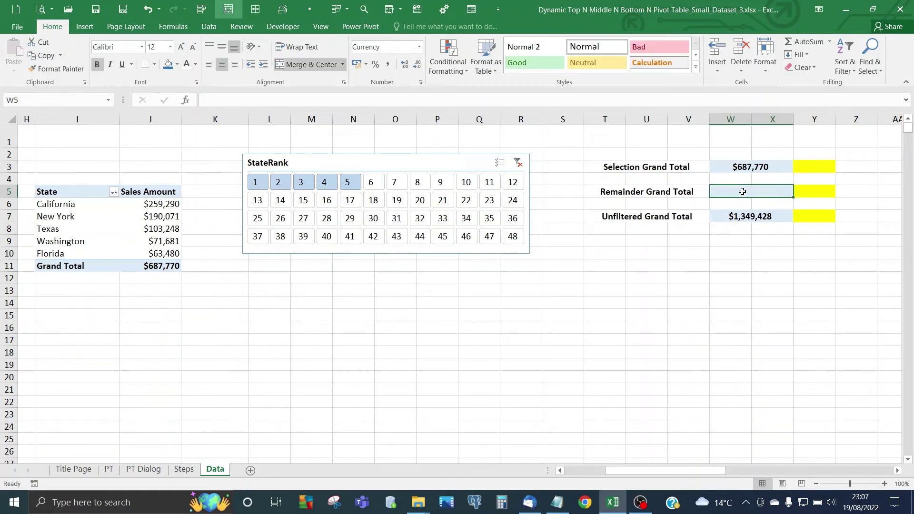
pyautogui.write('=')
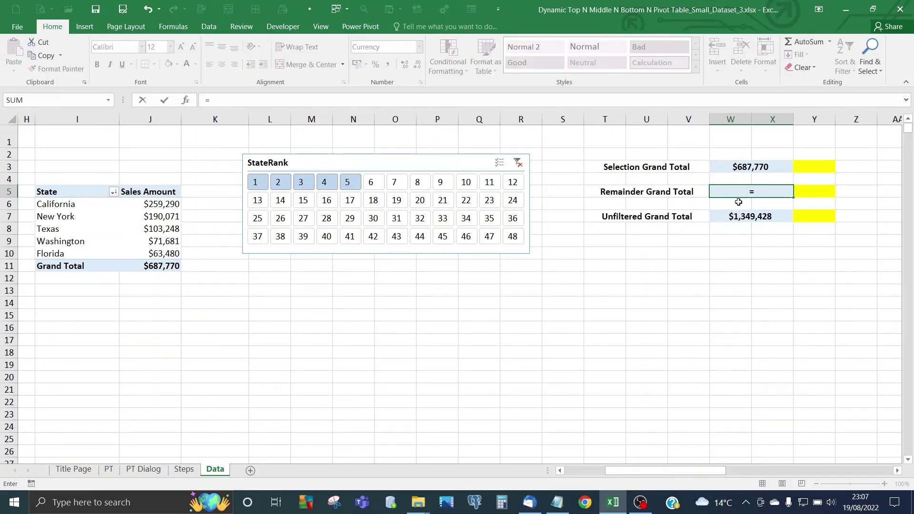
pyautogui.click(737, 216)
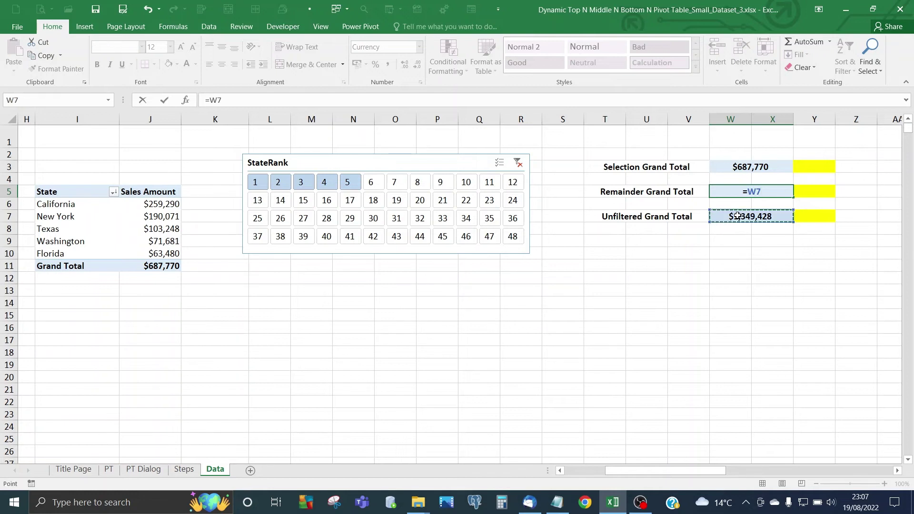
pyautogui.write('-')
pyautogui.click(749, 166)
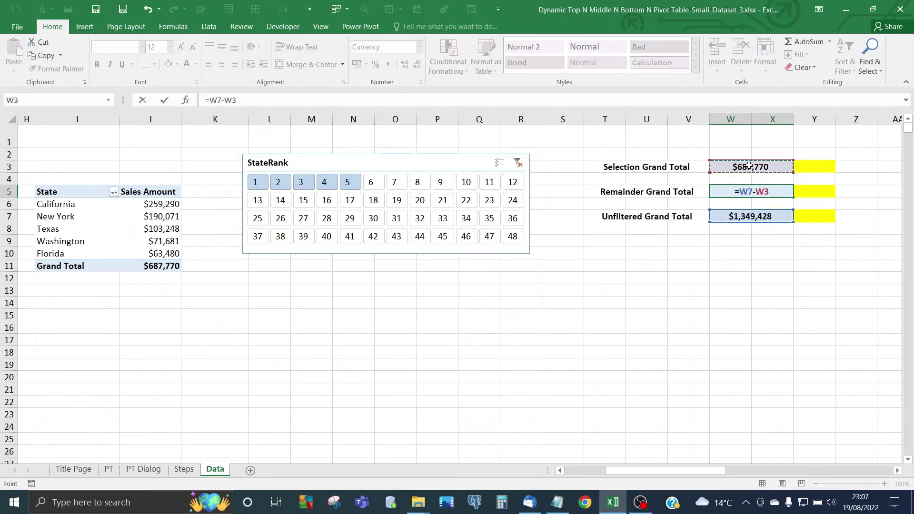
pyautogui.press('Return')
# Step: Enter =W3/$W$7 in Y3 to show the selection's 51.0% share
pyautogui.click(815, 169)
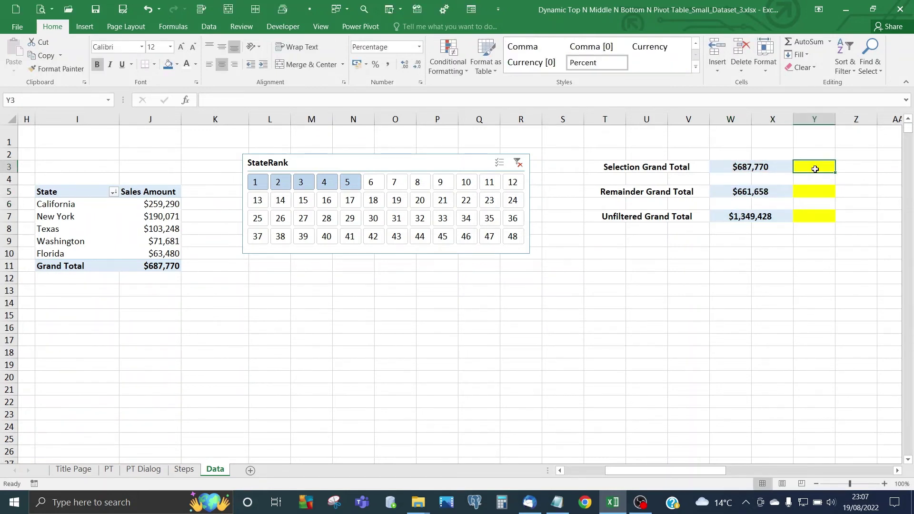
pyautogui.write('=')
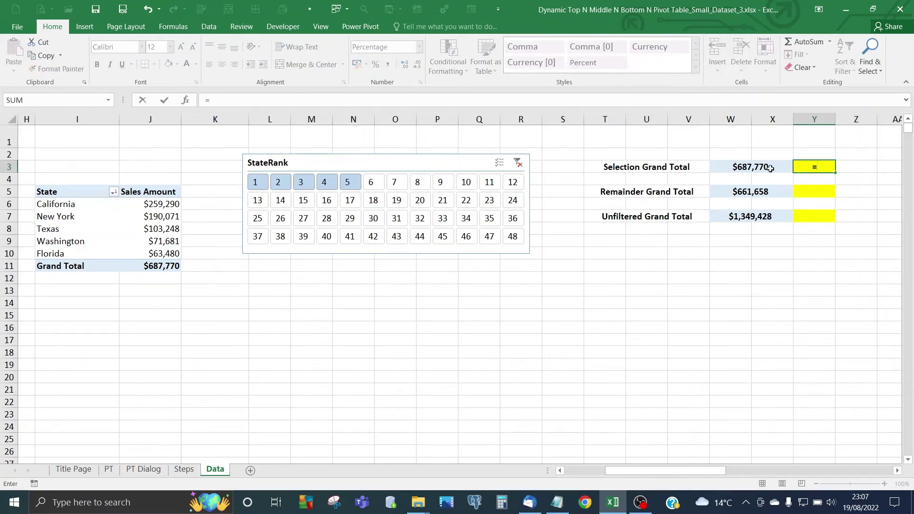
pyautogui.click(745, 166)
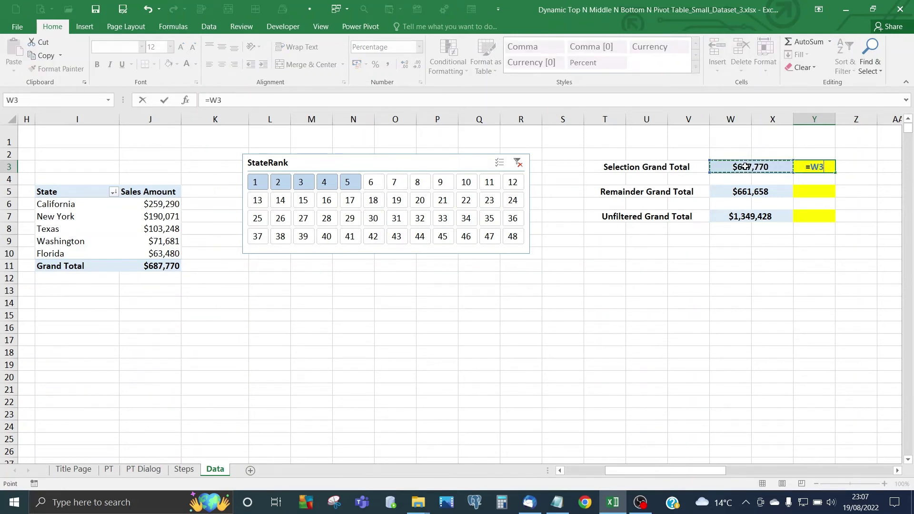
pyautogui.write('/')
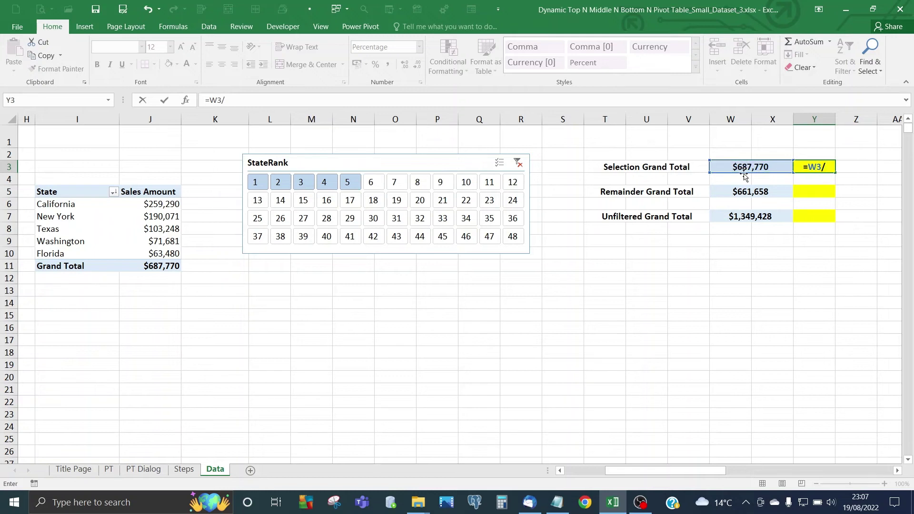
pyautogui.click(740, 217)
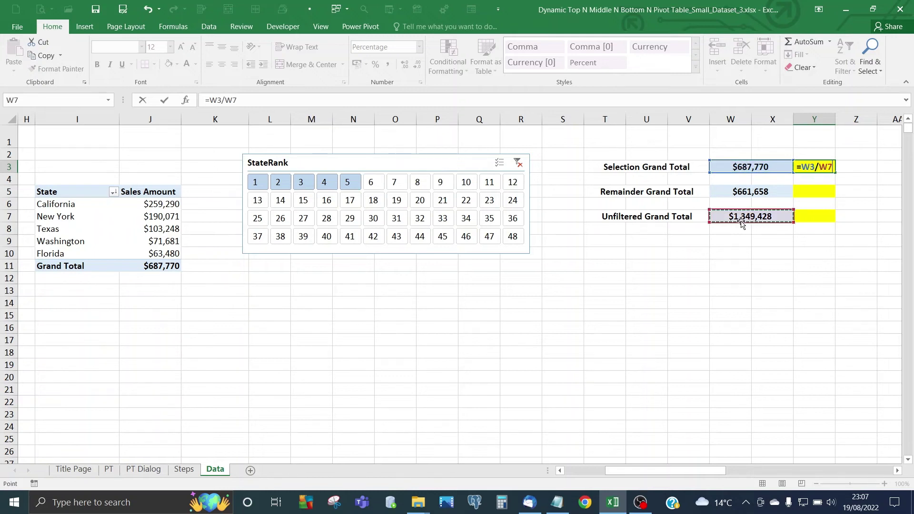
pyautogui.click(228, 102)
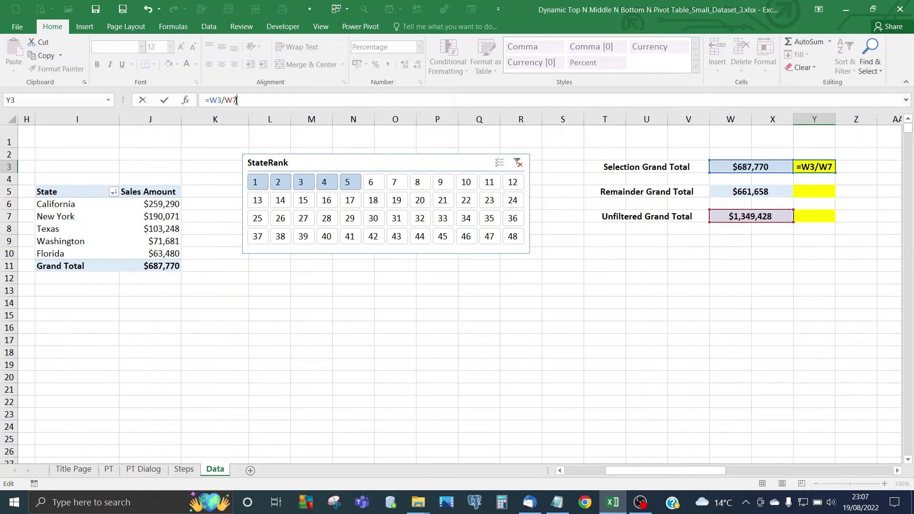
pyautogui.press('F4')
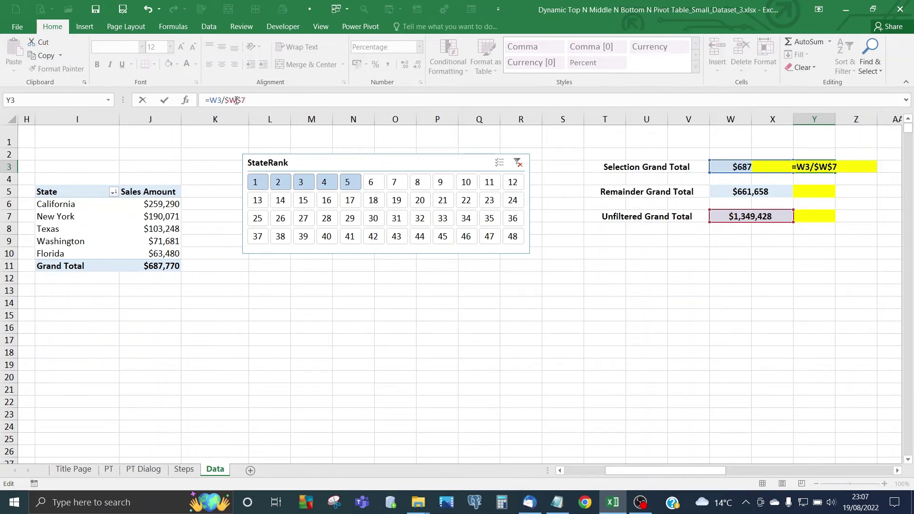
pyautogui.press('Return')
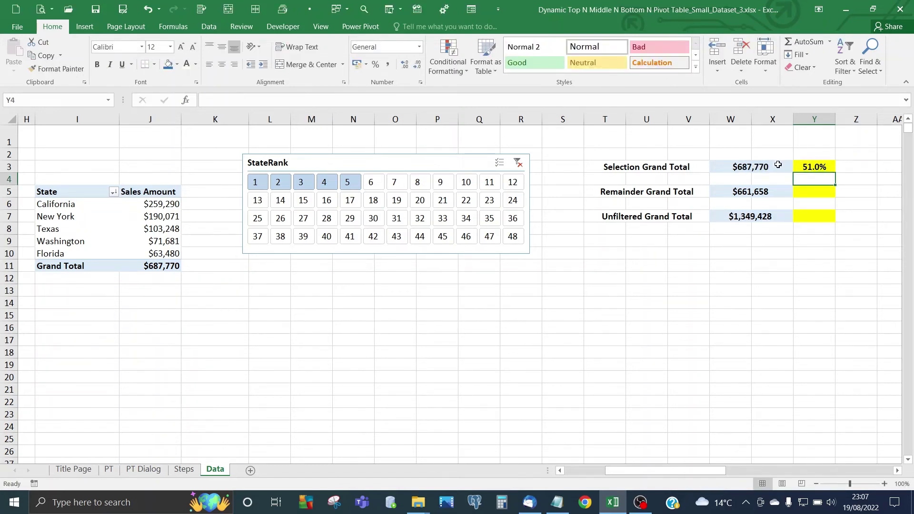
# Step: Copy the percentage formula from Y3 into the Remainder and Unfiltered share cells Y5 and Y7
pyautogui.click(817, 167)
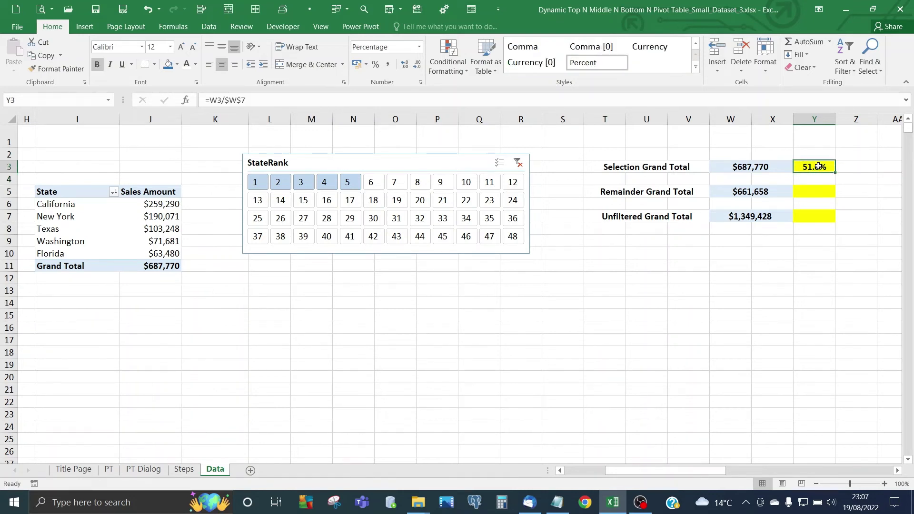
pyautogui.hotkey('ctrl', 'c')
pyautogui.press('Down')
pyautogui.press('Down')
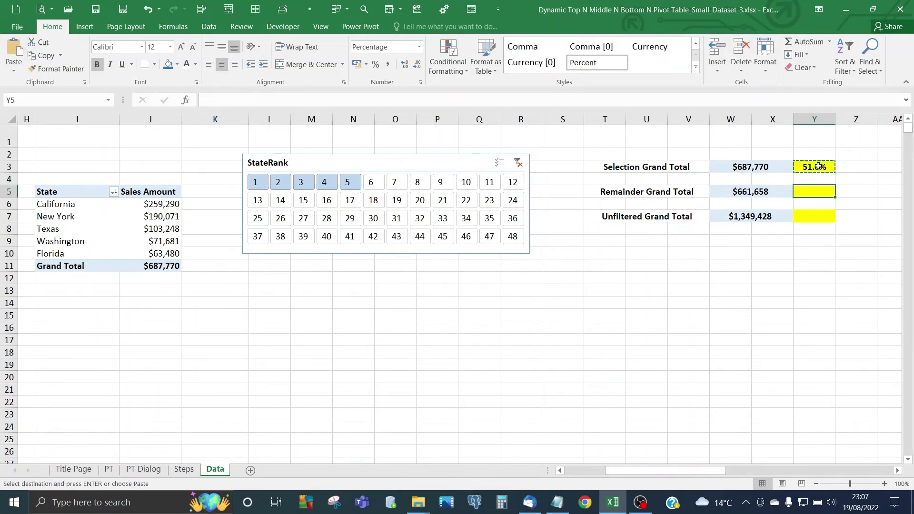
pyautogui.press('Return')
pyautogui.hotkey('ctrl', 'c')
pyautogui.press('Down')
pyautogui.press('Down')
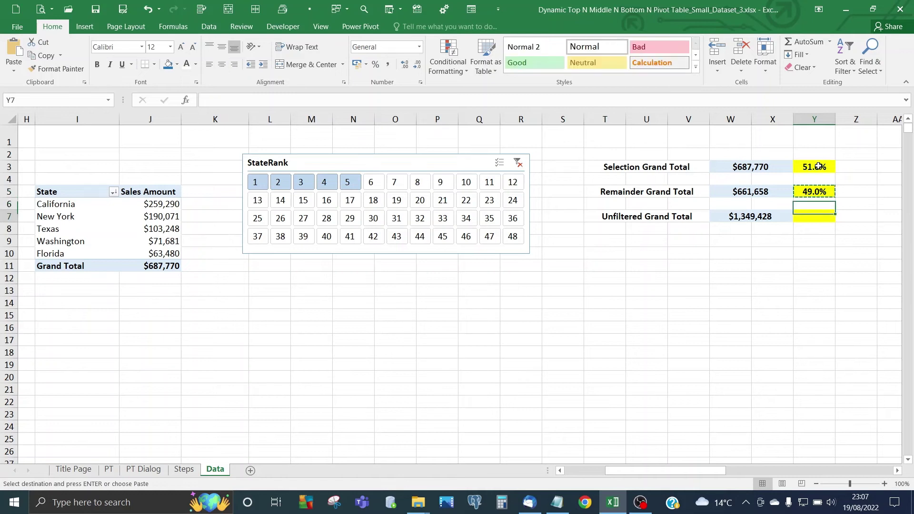
pyautogui.press('Return')
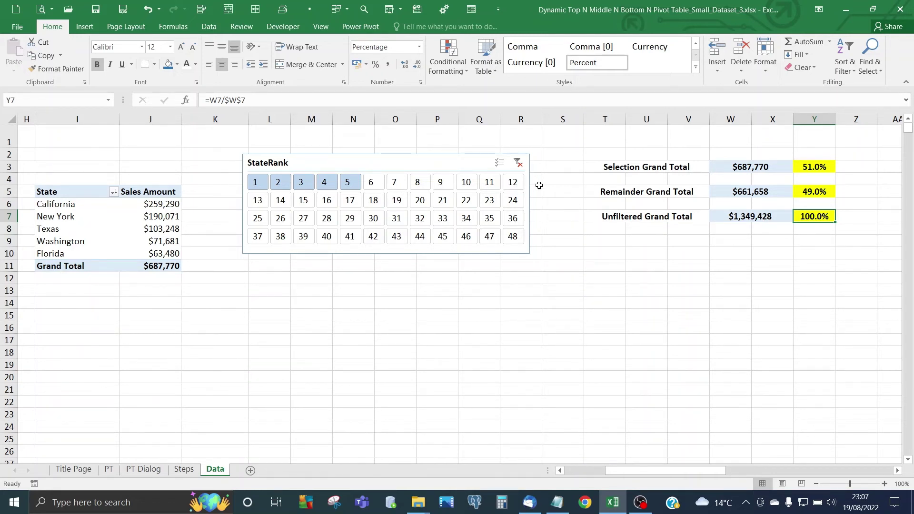
# Step: Clear the StateRank slicer and verify the totals and percentage formulas (100.0%, 0.0%, 100.0%)
pyautogui.click(518, 164)
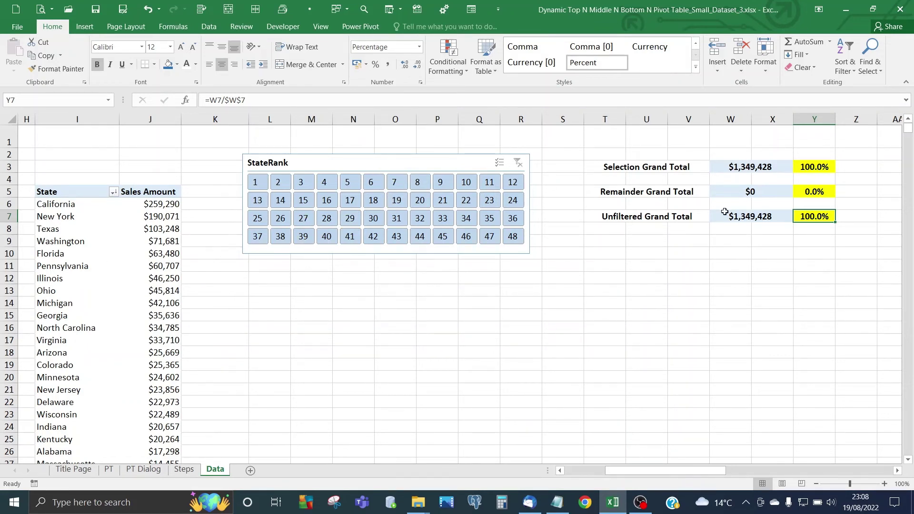
pyautogui.click(750, 165)
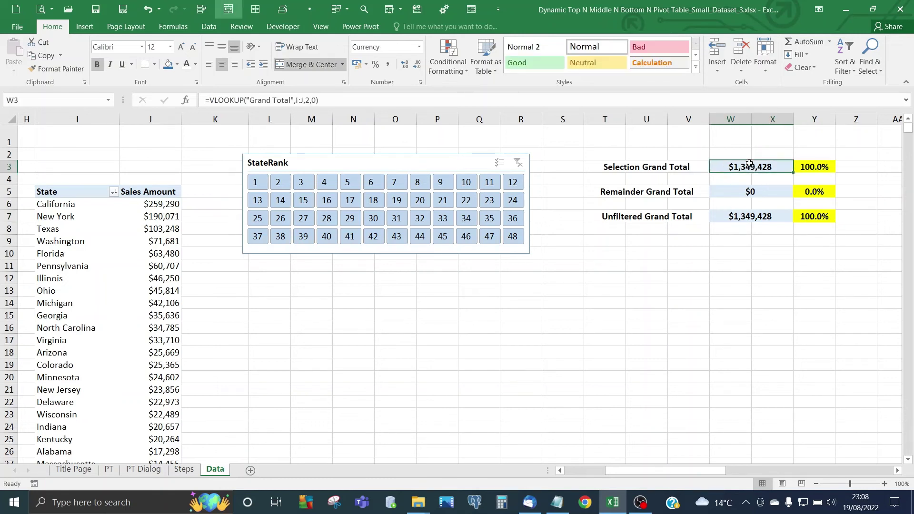
pyautogui.click(751, 218)
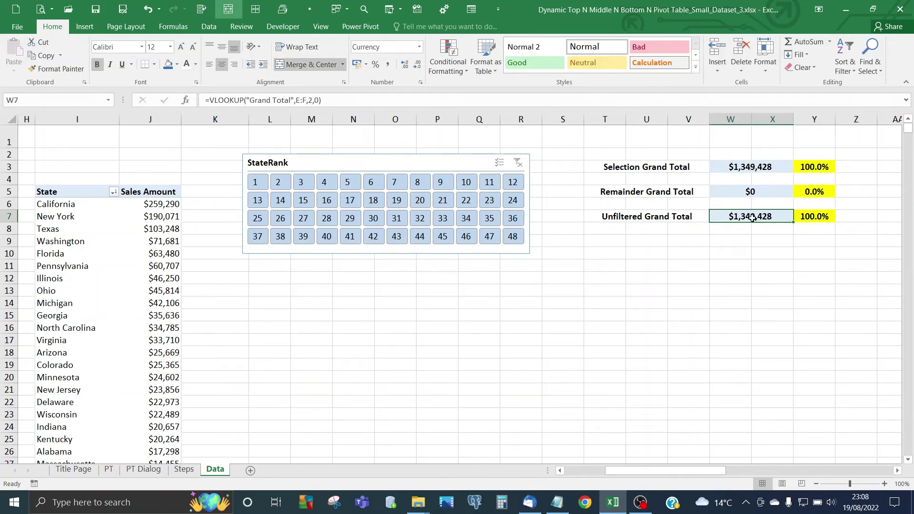
pyautogui.click(817, 167)
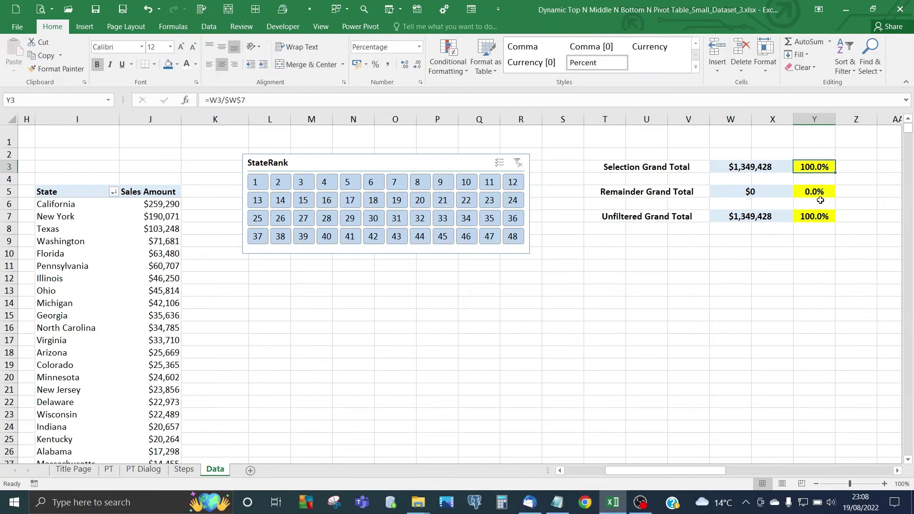
pyautogui.click(822, 221)
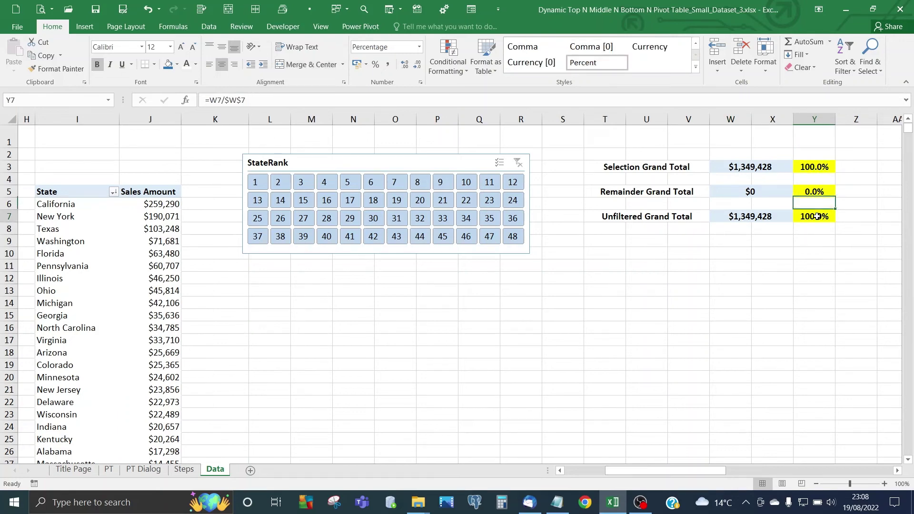
pyautogui.click(743, 250)
# Step: Hide columns A through G again
pyautogui.press('Left')
pyautogui.press('Left')
pyautogui.press('Left')
pyautogui.press('Left')
pyautogui.press('Left')
pyautogui.press('Left')
pyautogui.press('Left')
pyautogui.press('Left')
pyautogui.press('Left')
pyautogui.press('Left')
pyautogui.press('Left')
pyautogui.press('Left')
pyautogui.press('Left')
pyautogui.press('Left')
pyautogui.press('Left')
pyautogui.press('Left')
pyautogui.press('Left')
pyautogui.press('Left')
pyautogui.press('Left')
pyautogui.press('Left')
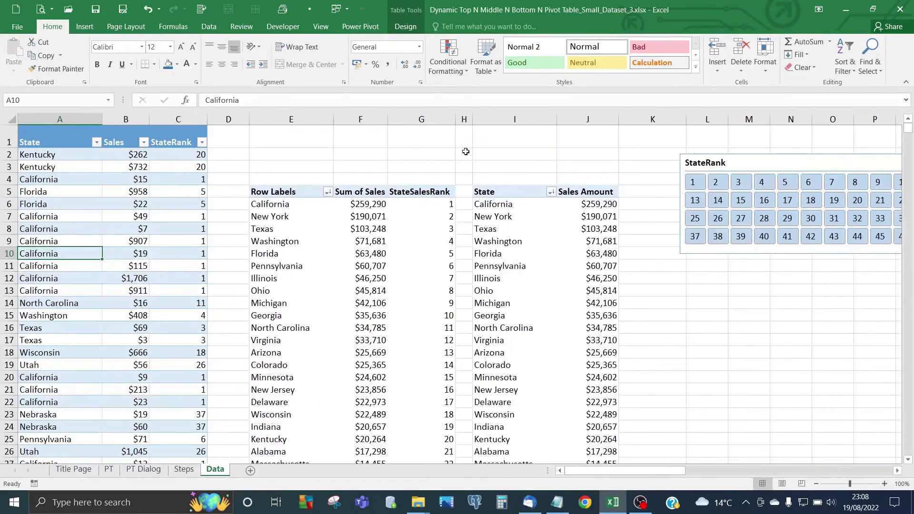
pyautogui.moveTo(430, 117); pyautogui.dragTo(37, 117)
pyautogui.rightClick(37, 118)
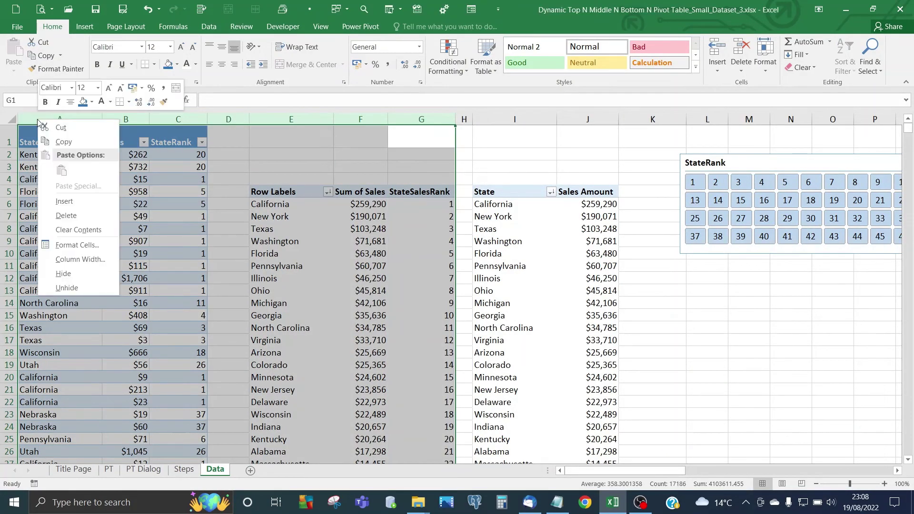
pyautogui.click(74, 274)
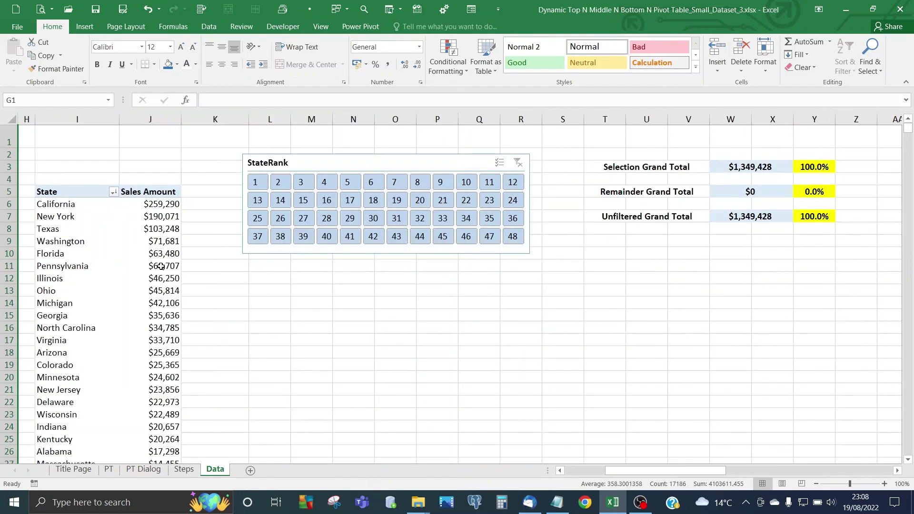
# Step: Select the entire second pivot table and drag it up to start in row 3
pyautogui.click(92, 221)
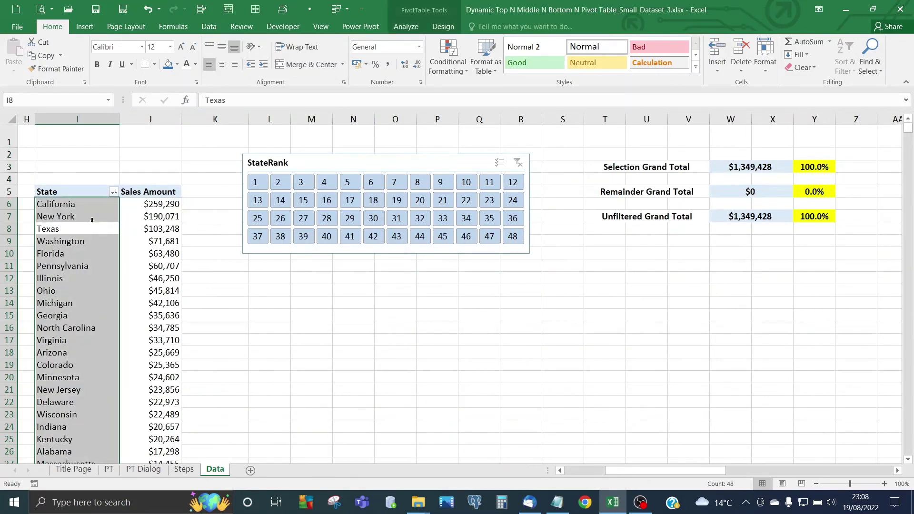
pyautogui.click(77, 218)
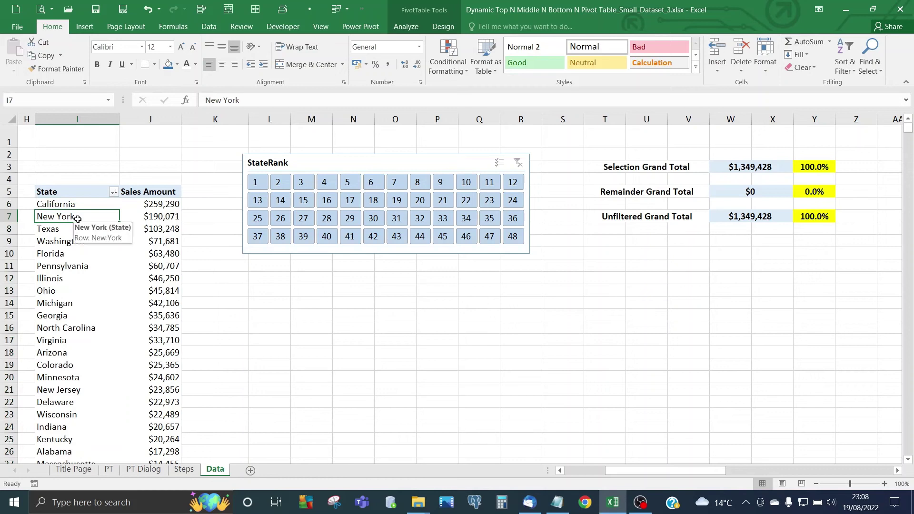
pyautogui.click(407, 27)
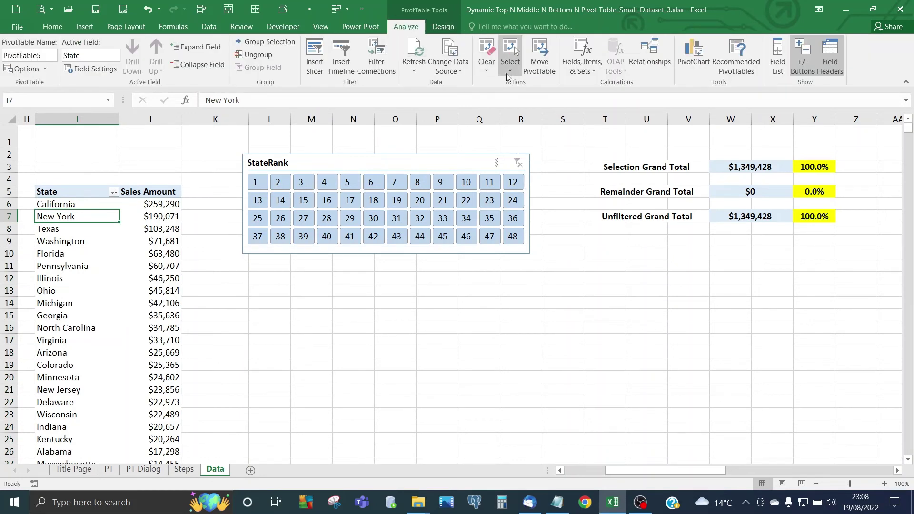
pyautogui.click(511, 72)
pyautogui.click(535, 126)
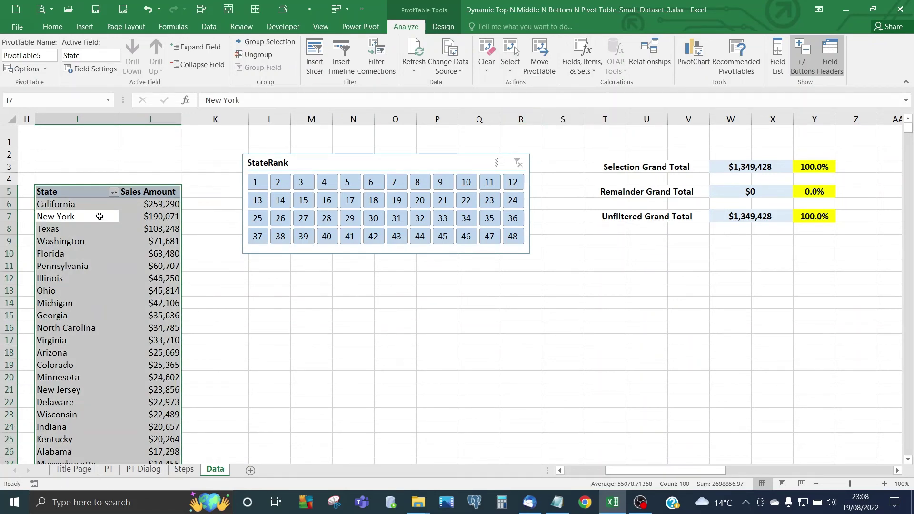
pyautogui.moveTo(83, 184); pyautogui.dragTo(82, 165)
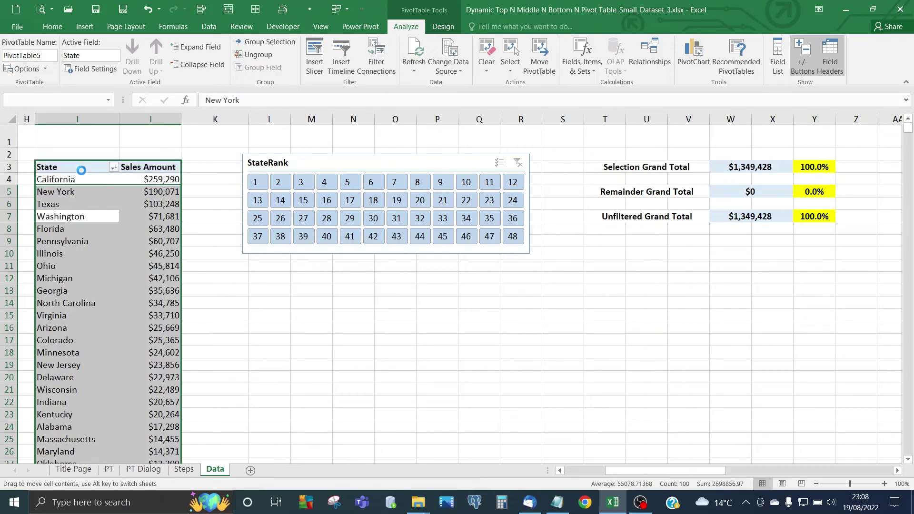
# Step: Move the StateRank slicer left and delete empty columns R and S
pyautogui.click(256, 160)
pyautogui.moveTo(260, 157); pyautogui.dragTo(213, 164)
pyautogui.moveTo(520, 119); pyautogui.dragTo(555, 118)
pyautogui.rightClick(558, 122)
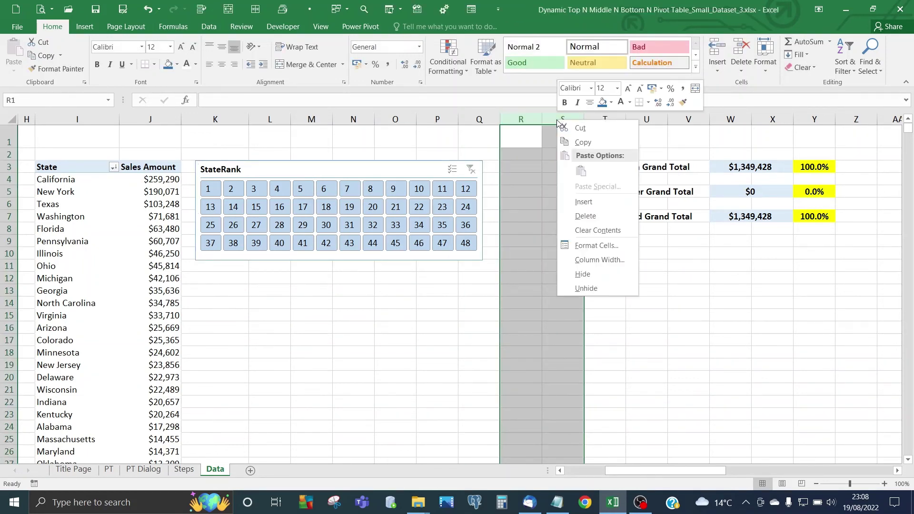
pyautogui.click(581, 215)
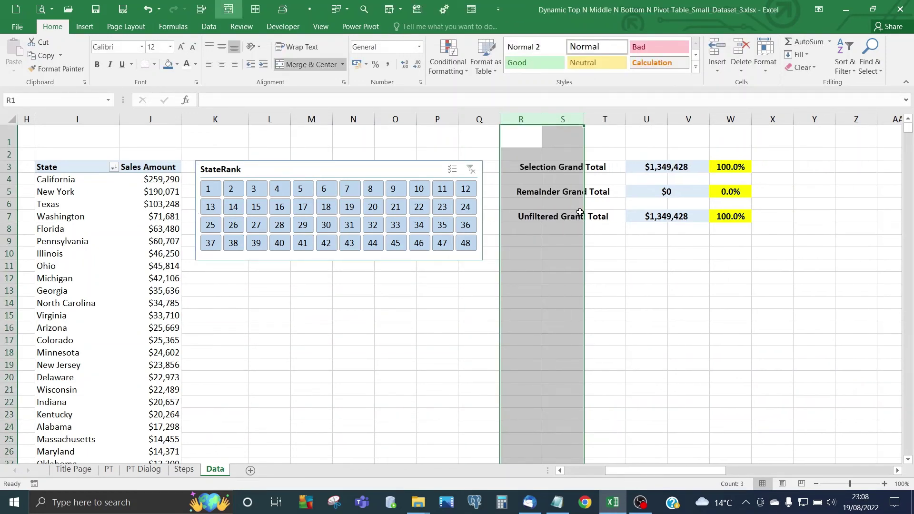
pyautogui.click(567, 243)
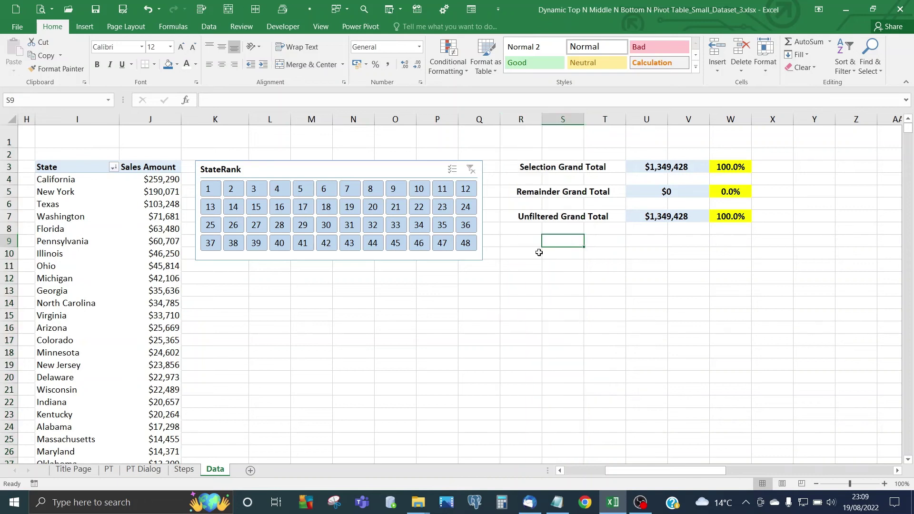
# Step: Turn off worksheet gridlines from the View tab
pyautogui.click(320, 27)
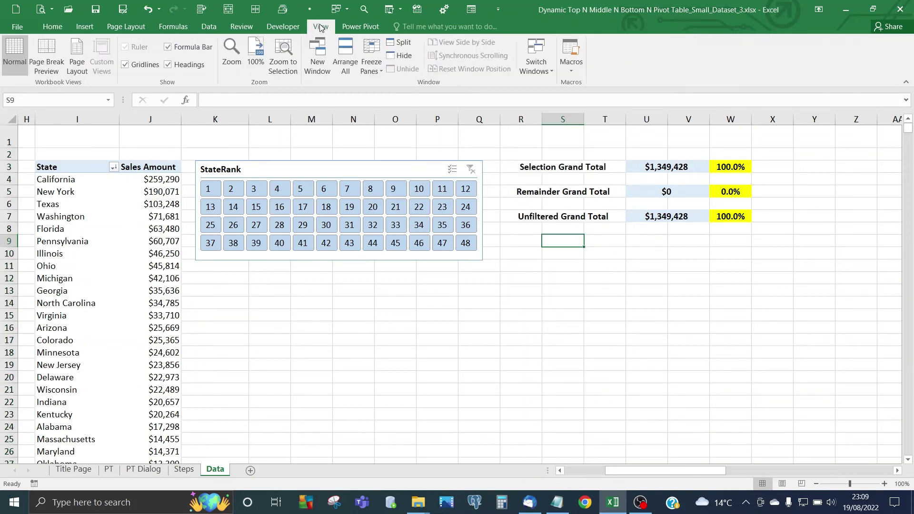
pyautogui.click(128, 66)
pyautogui.click(311, 308)
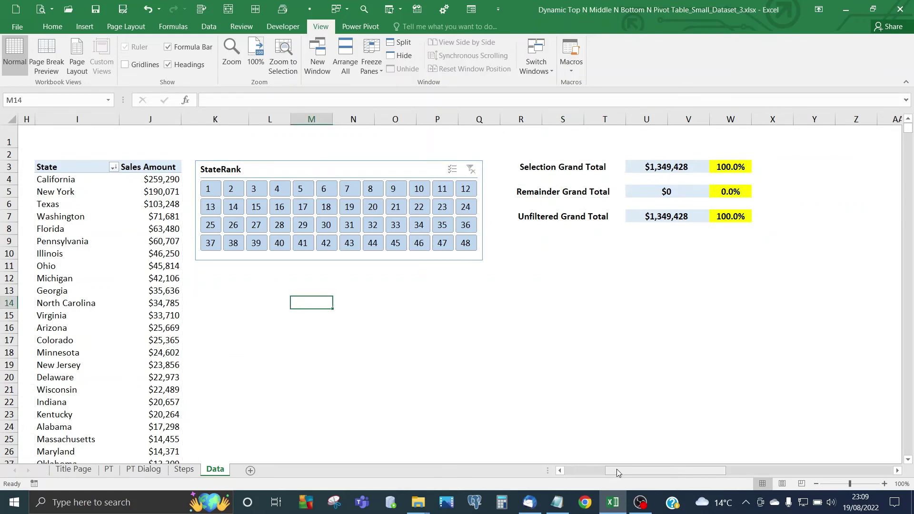
# Step: Copy the title banner from AL1 into I1 and narrow column H
pyautogui.moveTo(616, 469); pyautogui.dragTo(722, 469)
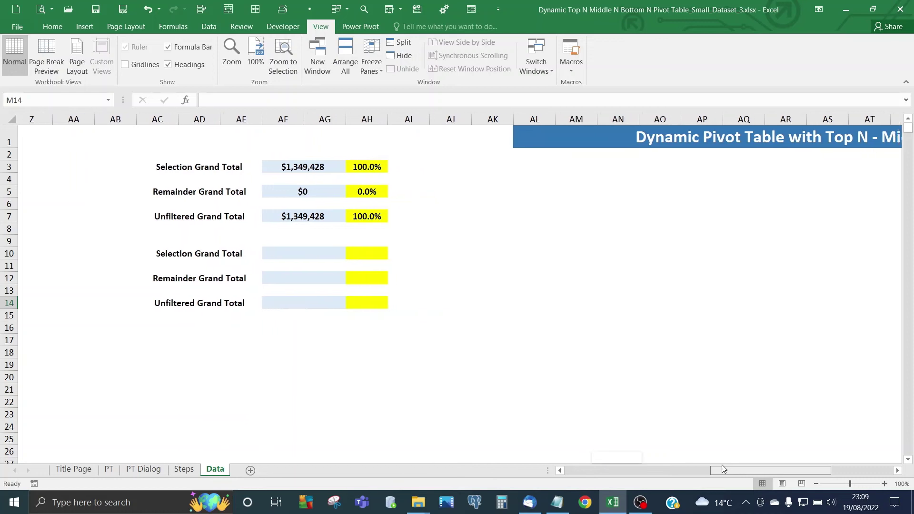
pyautogui.click(566, 136)
pyautogui.hotkey('ctrl', 'c')
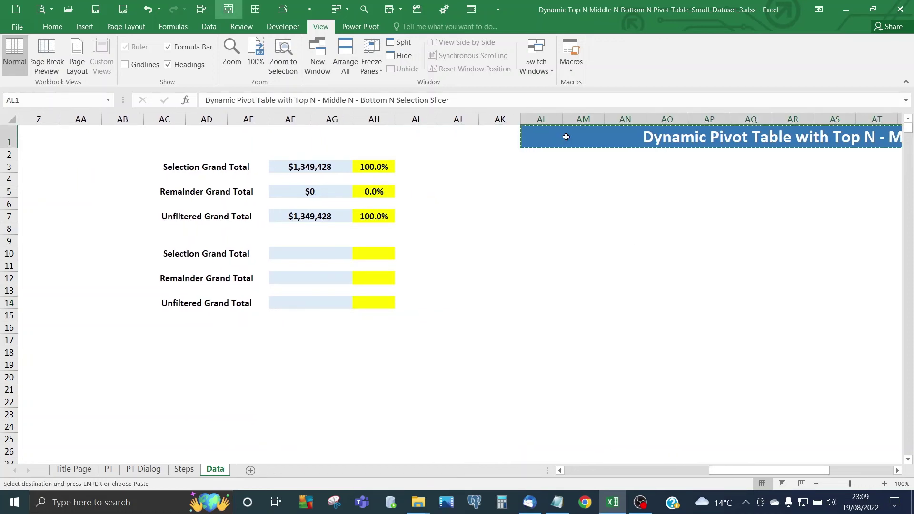
pyautogui.press('Left')
pyautogui.press('Left')
pyautogui.press('Left')
pyautogui.press('Left')
pyautogui.press('Left')
pyautogui.press('Left')
pyautogui.press('Left')
pyautogui.press('Left')
pyautogui.press('Left')
pyautogui.press('Left')
pyautogui.press('Left')
pyautogui.press('Left')
pyautogui.press('Left')
pyautogui.press('Left')
pyautogui.press('Left')
pyautogui.press('Left')
pyautogui.press('Left')
pyautogui.press('Left')
pyautogui.press('Left')
pyautogui.press('Left')
pyautogui.press('Left')
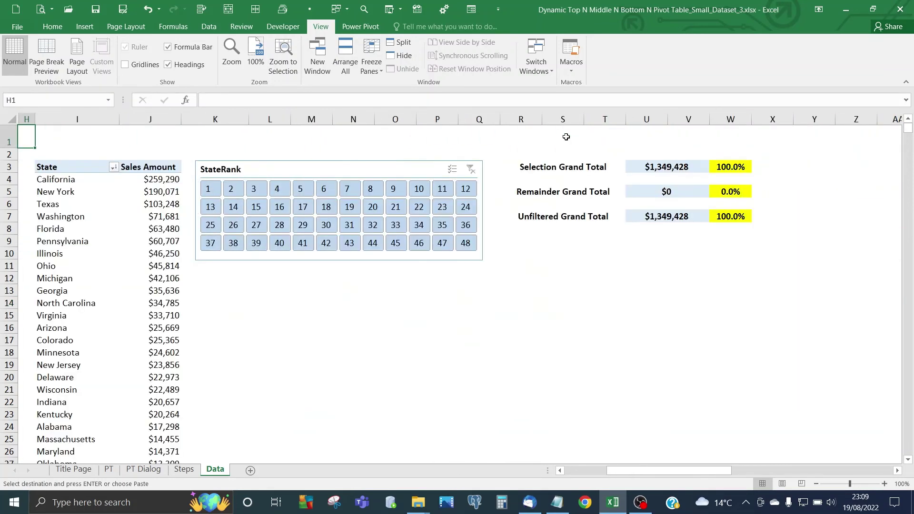
pyautogui.press('Right')
pyautogui.hotkey('ctrl', 'v')
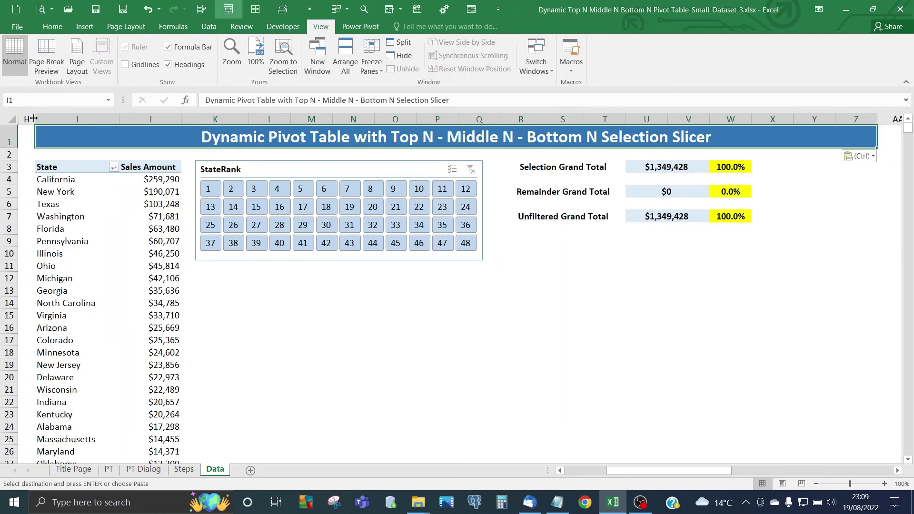
pyautogui.moveTo(34, 118); pyautogui.dragTo(28, 118)
# Step: Insert a clustered column PivotChart from the second pivot, placed below the slicer and widened
pyautogui.click(313, 299)
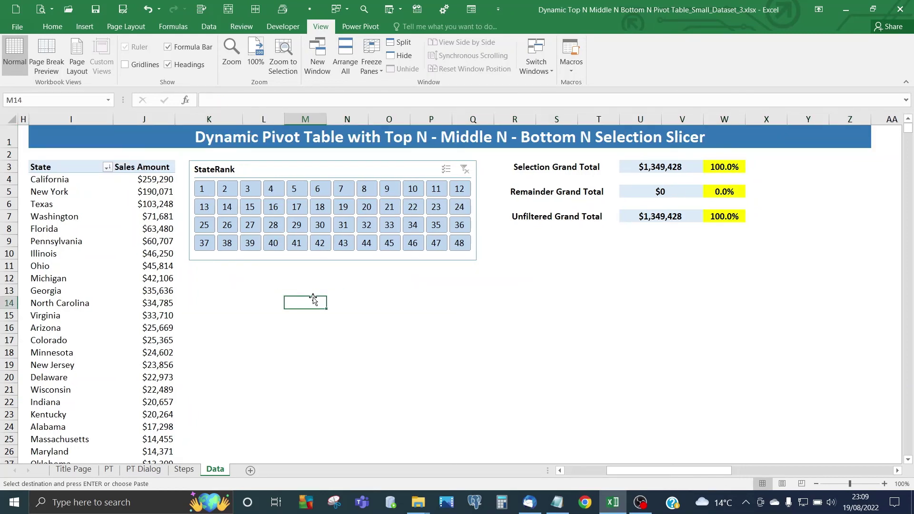
pyautogui.click(92, 253)
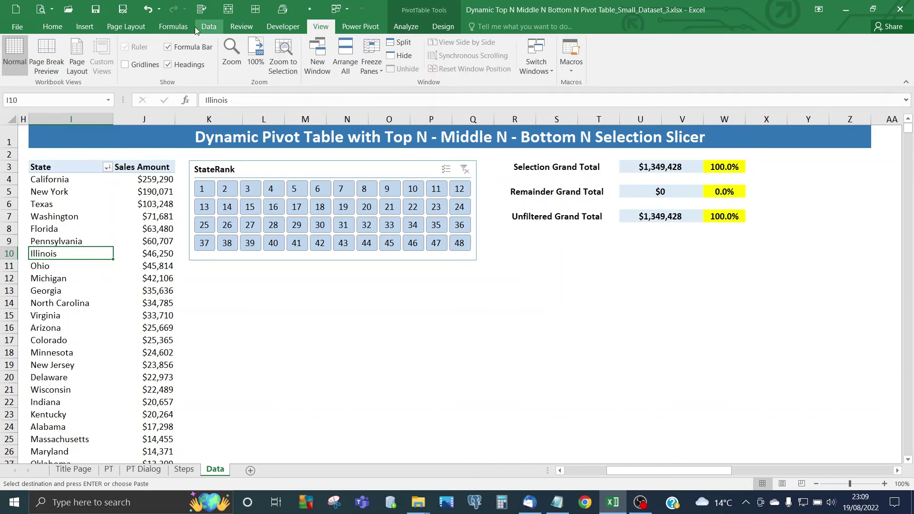
pyautogui.click(90, 26)
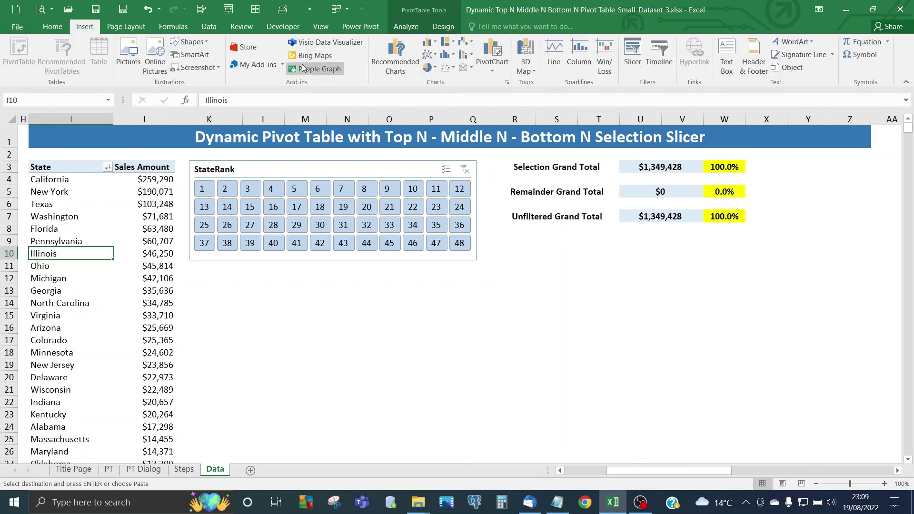
pyautogui.click(427, 45)
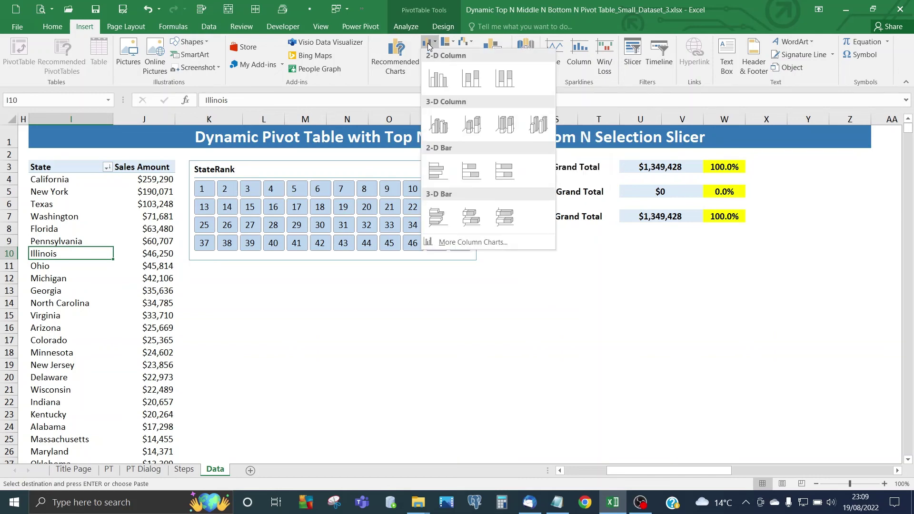
pyautogui.click(444, 86)
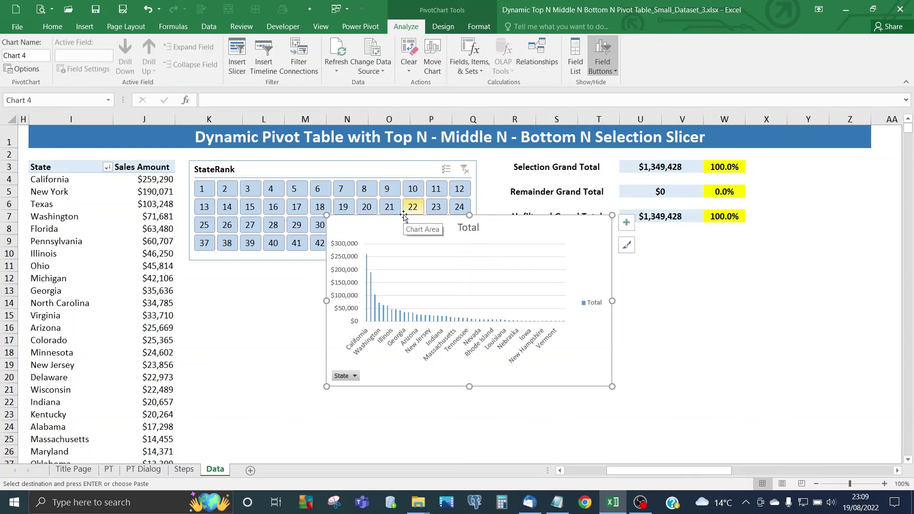
pyautogui.moveTo(404, 216); pyautogui.dragTo(267, 267)
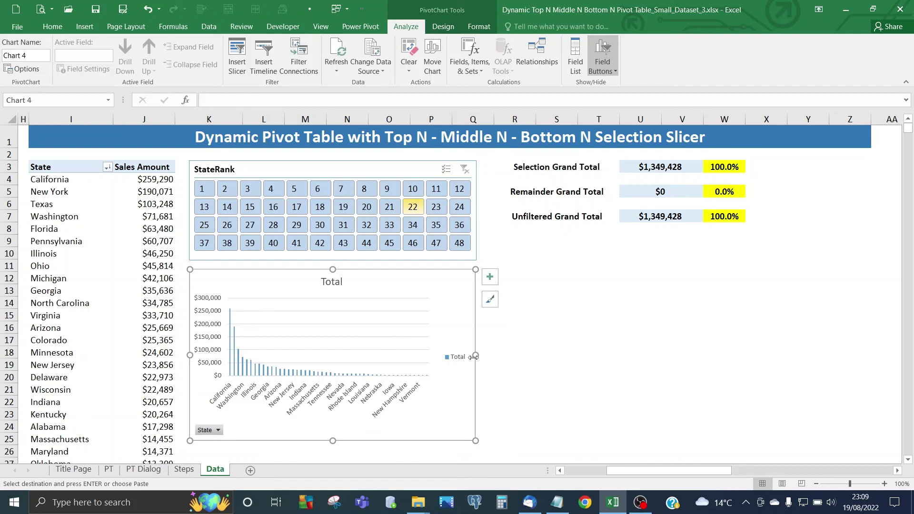
pyautogui.moveTo(475, 355); pyautogui.dragTo(865, 331)
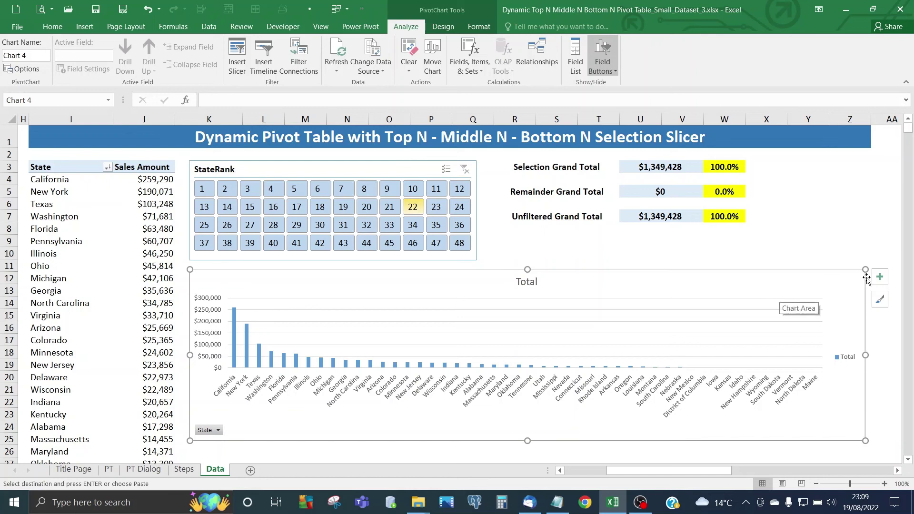
# Step: Remove the chart title and move the legend to the top
pyautogui.click(881, 279)
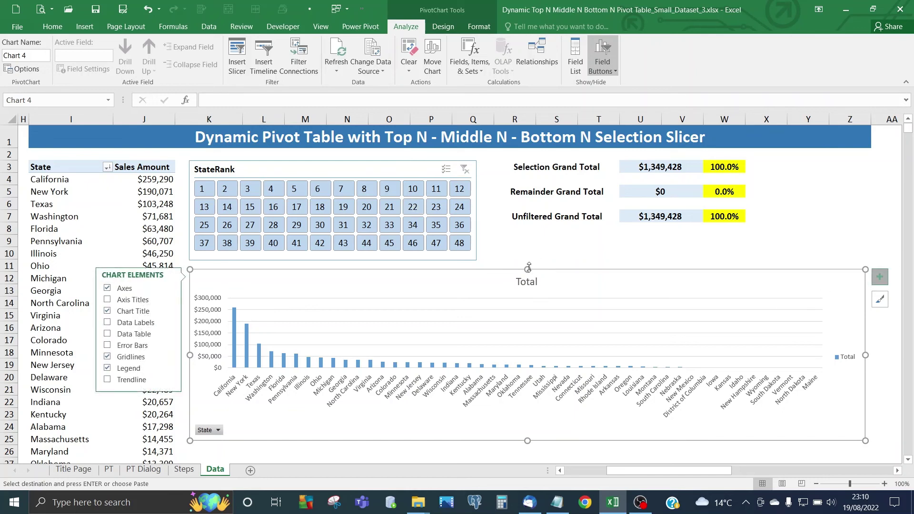
pyautogui.click(108, 311)
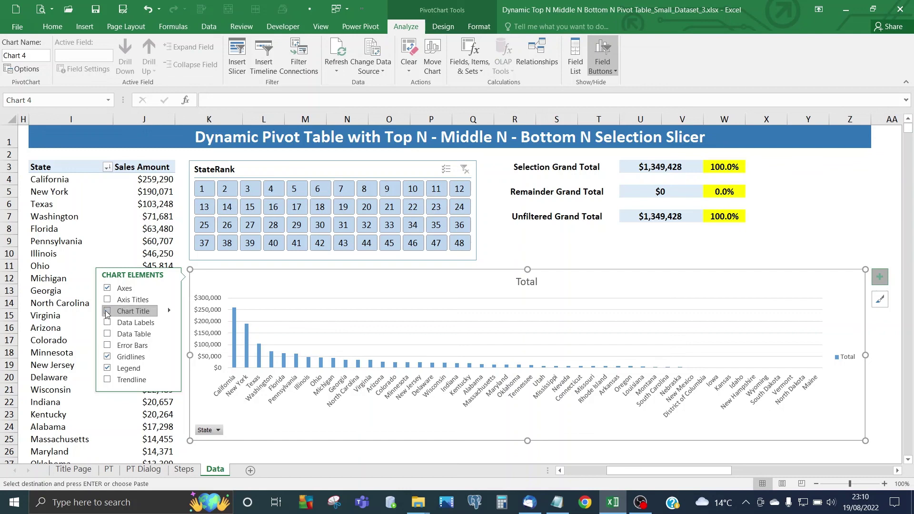
pyautogui.click(168, 371)
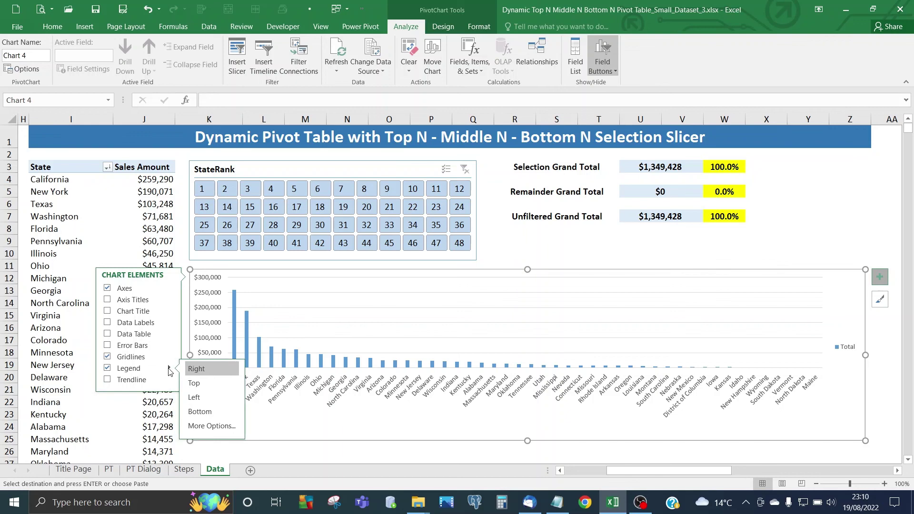
pyautogui.click(201, 384)
pyautogui.click(552, 242)
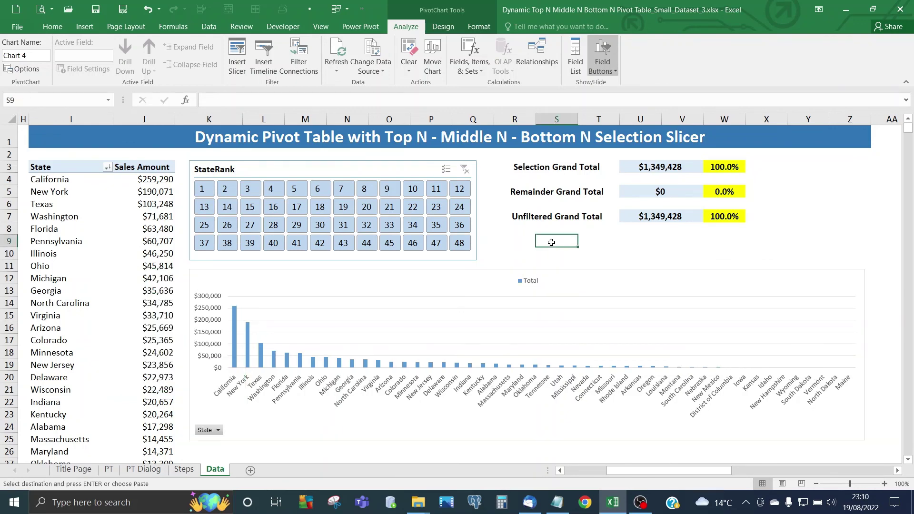
# Step: Set the Total legend font size to 12
pyautogui.click(537, 285)
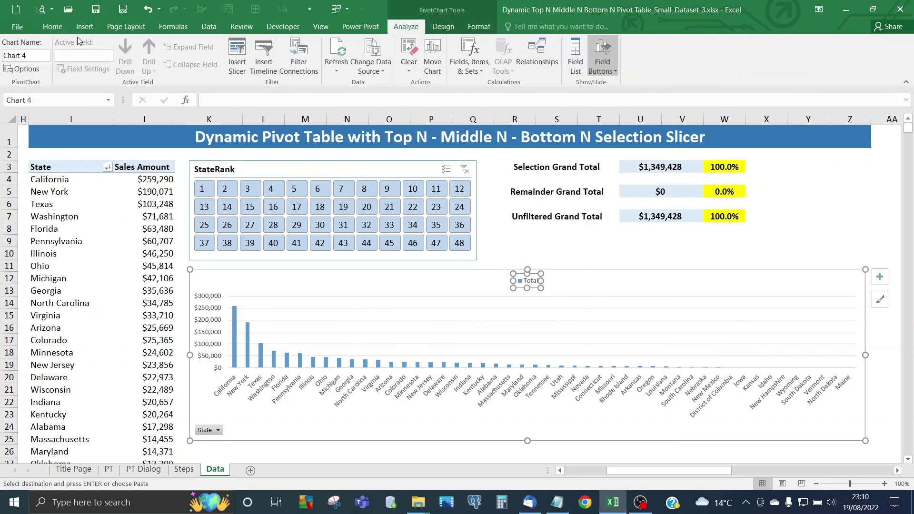
pyautogui.click(51, 27)
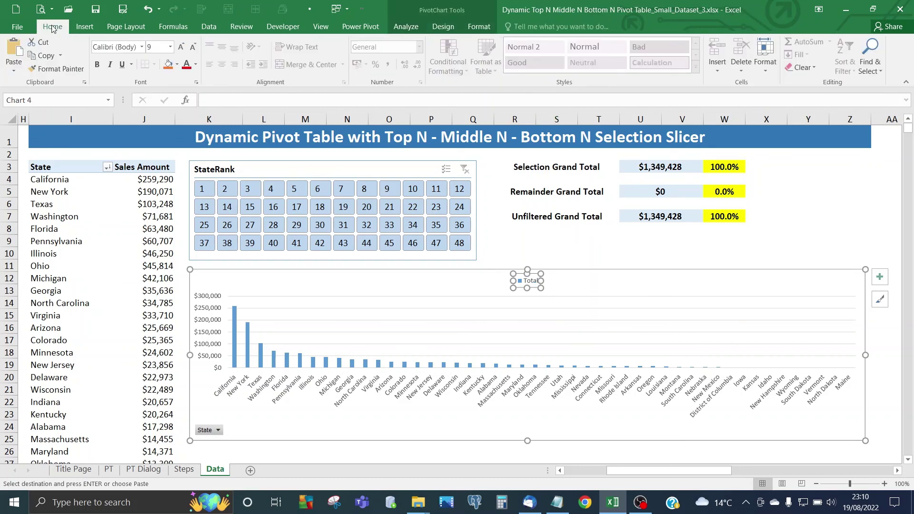
pyautogui.click(171, 47)
pyautogui.click(154, 117)
# Step: Test the slicer with ranks 44–48, then 1–10, ending on 25–30 ($54,945, 4.1%)
pyautogui.click(572, 242)
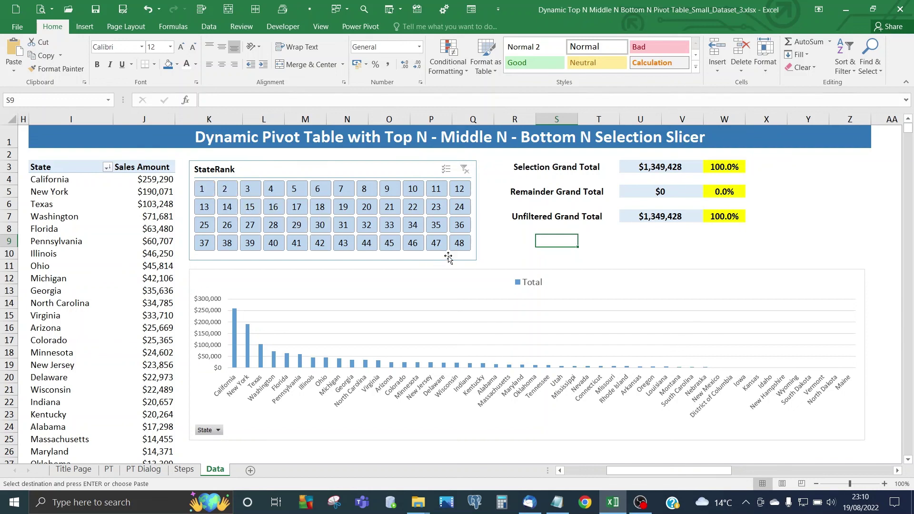
pyautogui.moveTo(460, 243); pyautogui.dragTo(361, 252)
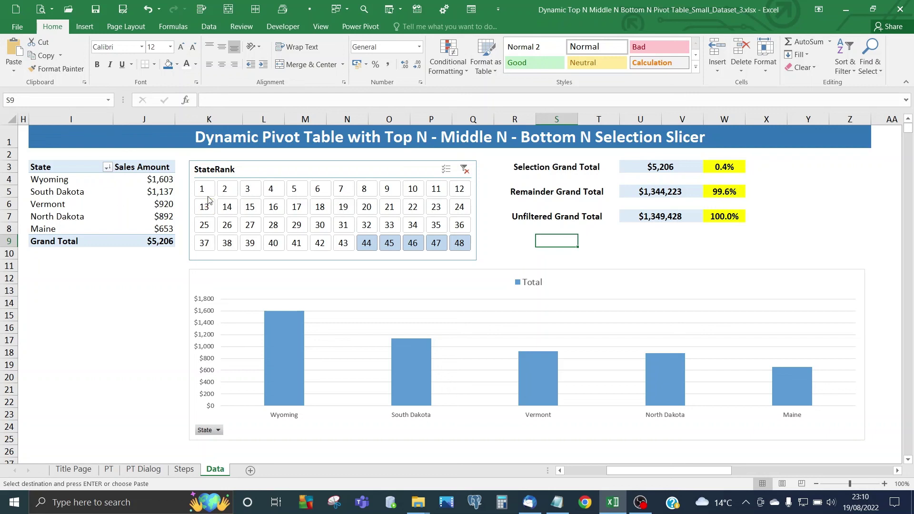
pyautogui.moveTo(203, 189); pyautogui.dragTo(411, 192)
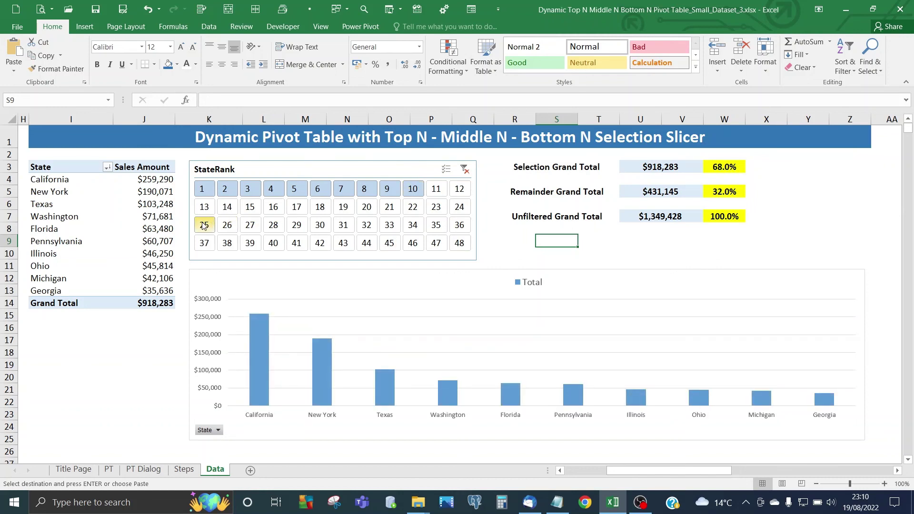
pyautogui.moveTo(203, 225); pyautogui.dragTo(319, 229)
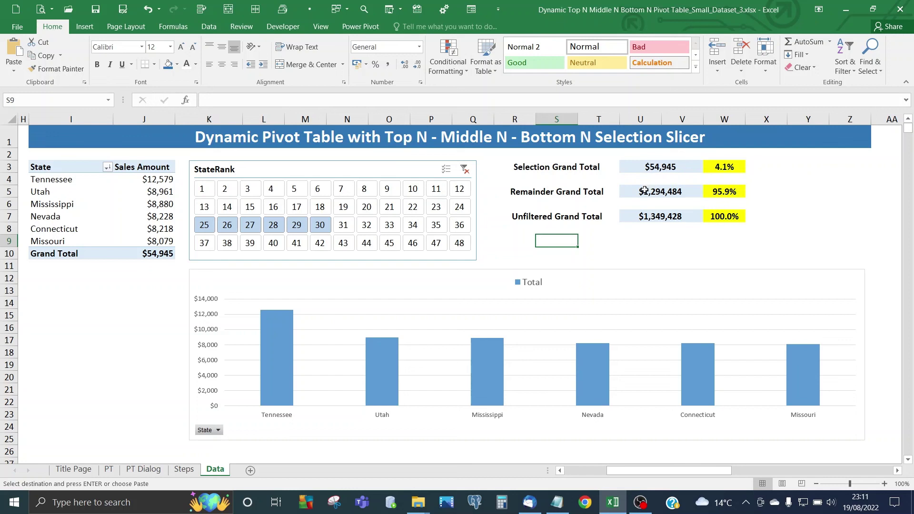
pyautogui.click(546, 135)
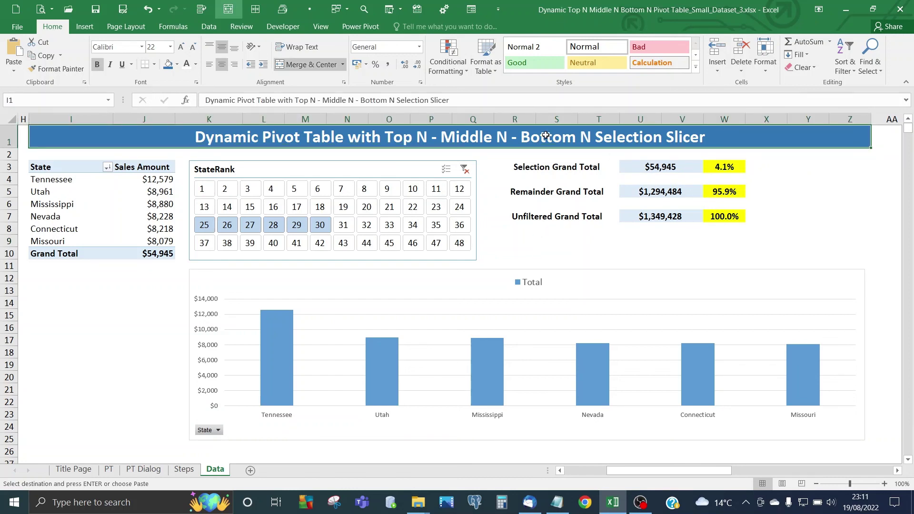